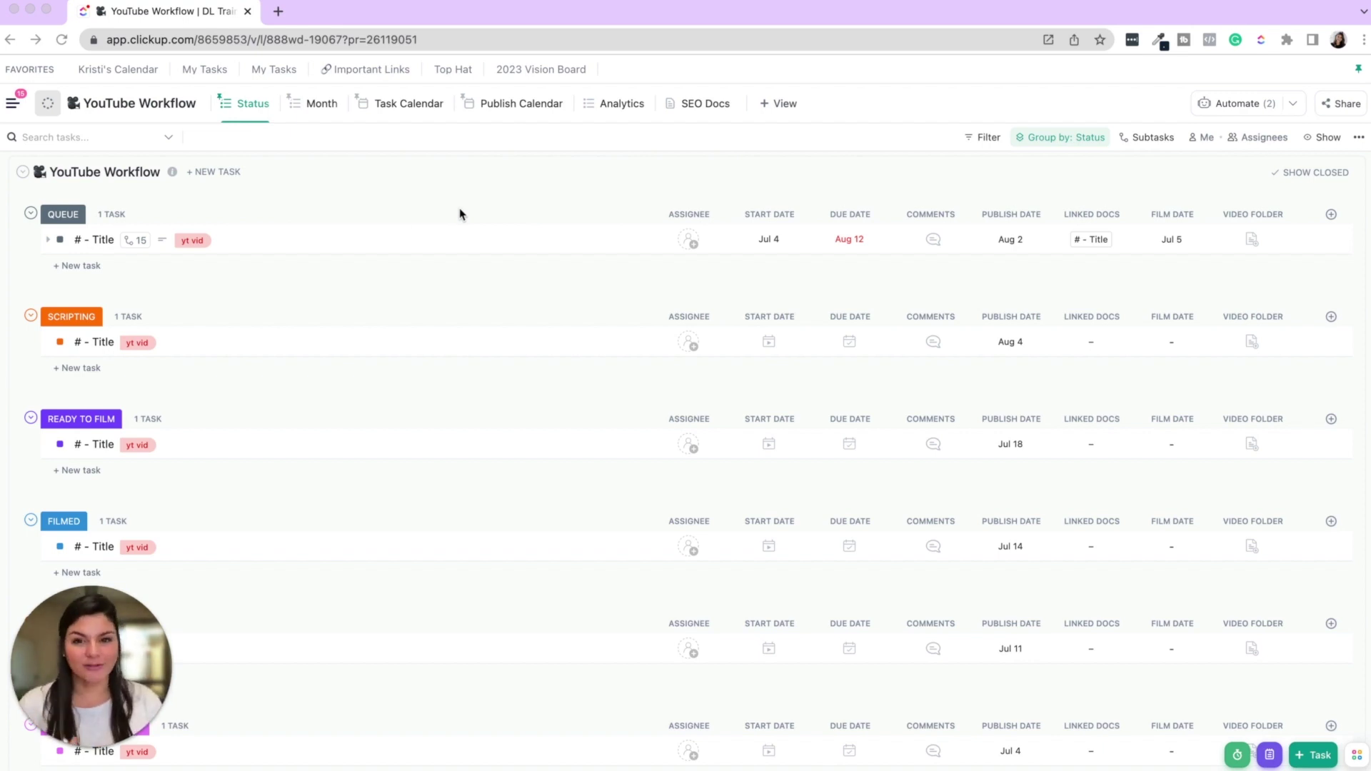
pyautogui.scroll(-1, 459, 208)
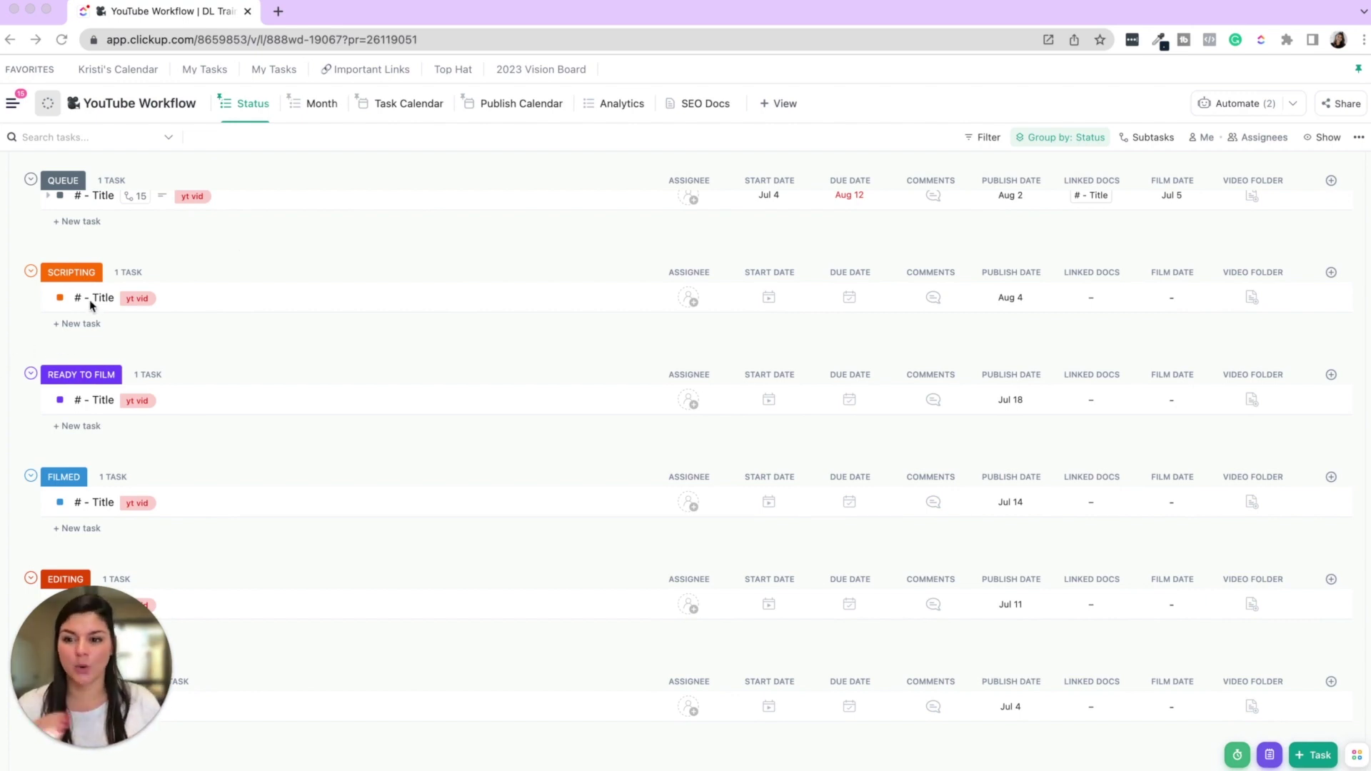
pyautogui.scroll(1, 91, 294)
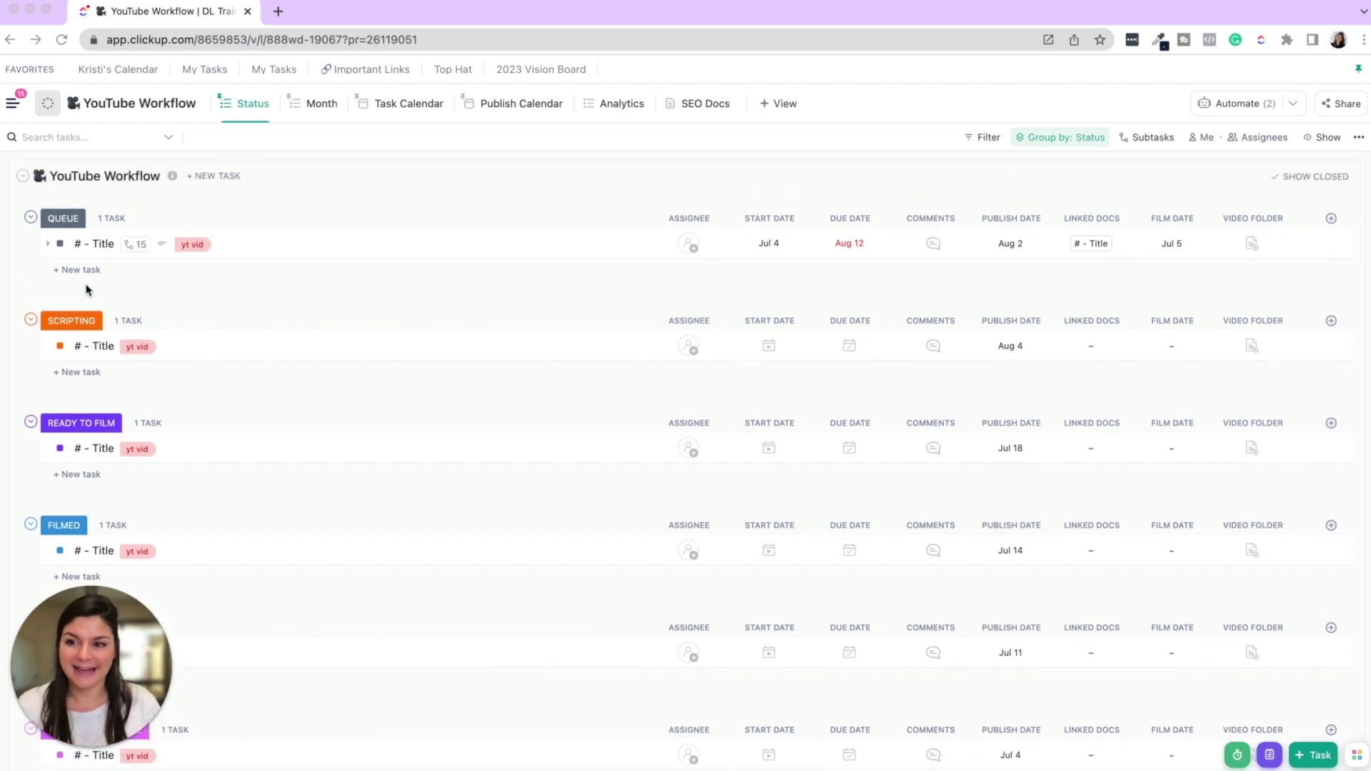
pyautogui.click(51, 246)
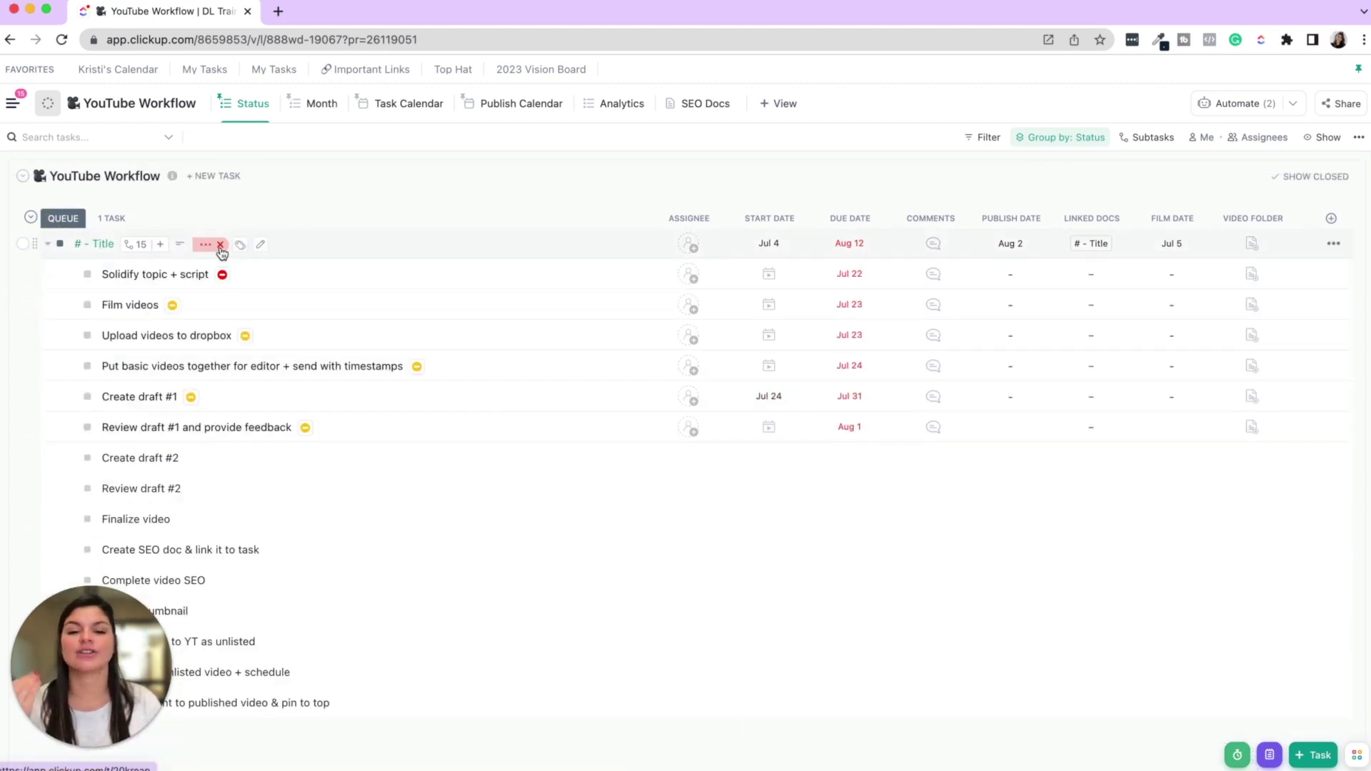
pyautogui.scroll(-1, 222, 251)
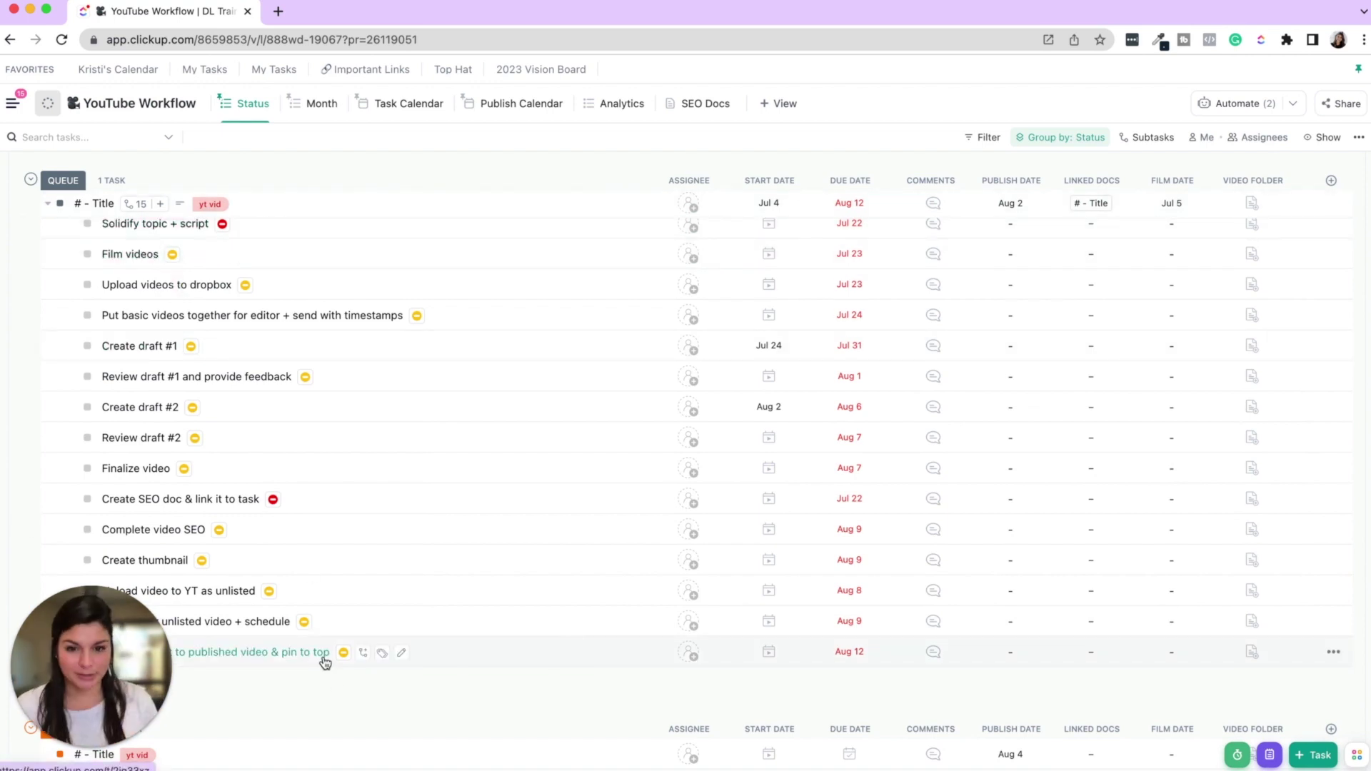
pyautogui.scroll(1, 806, 293)
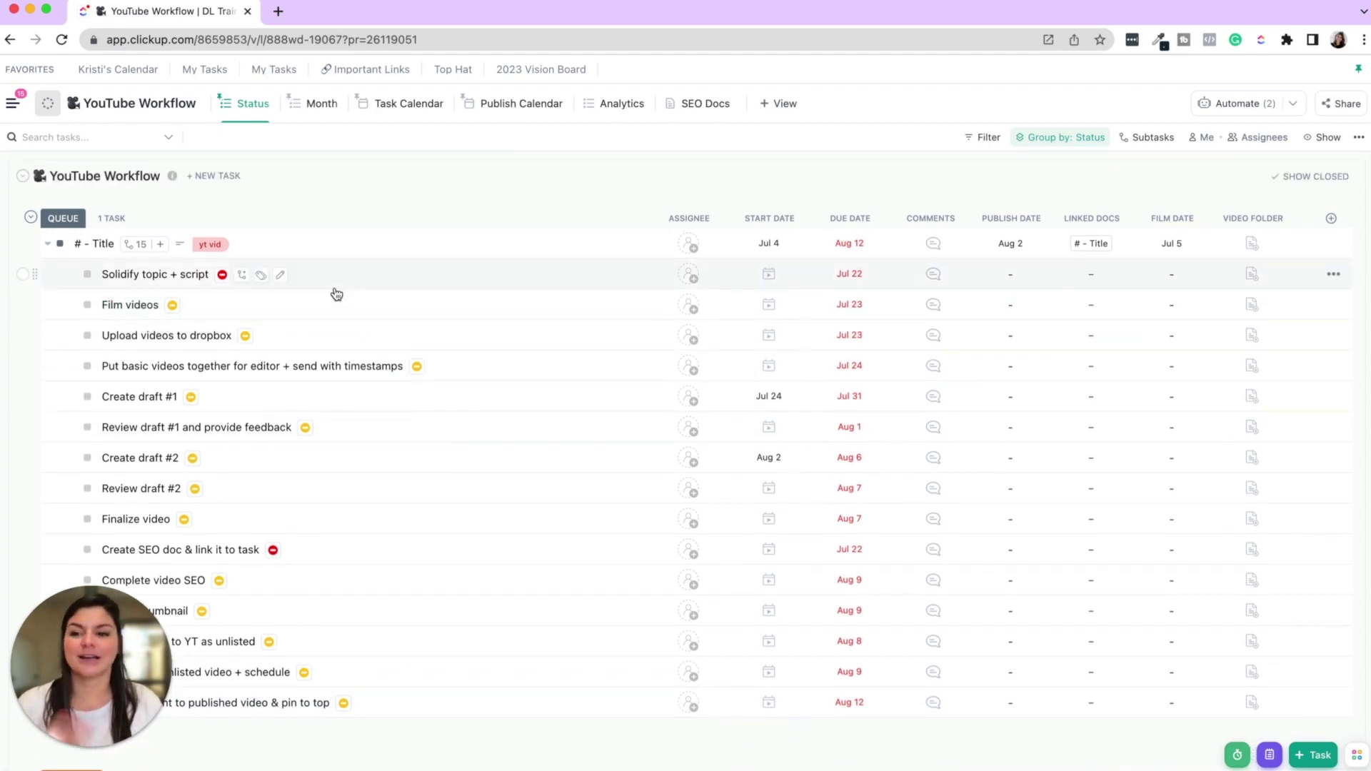
pyautogui.click(87, 276)
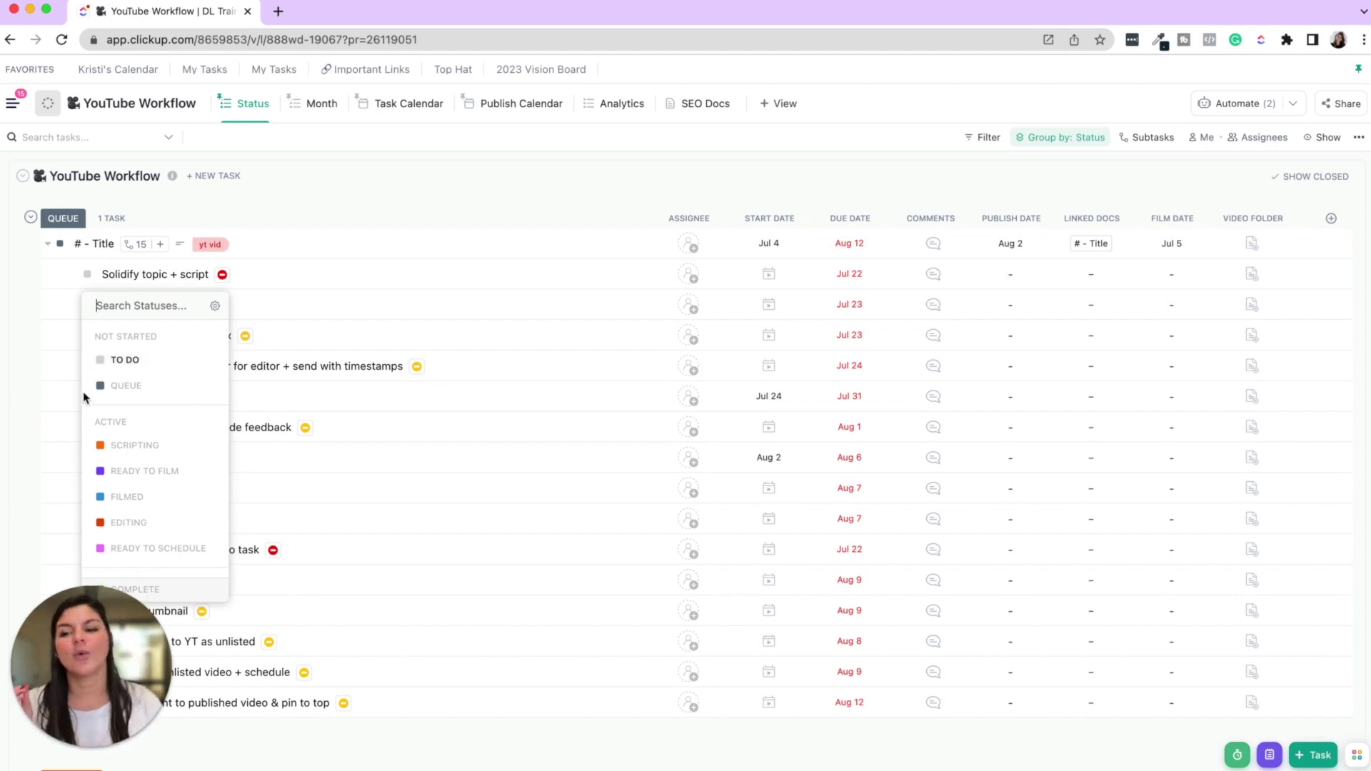
pyautogui.click(318, 186)
pyautogui.click(47, 245)
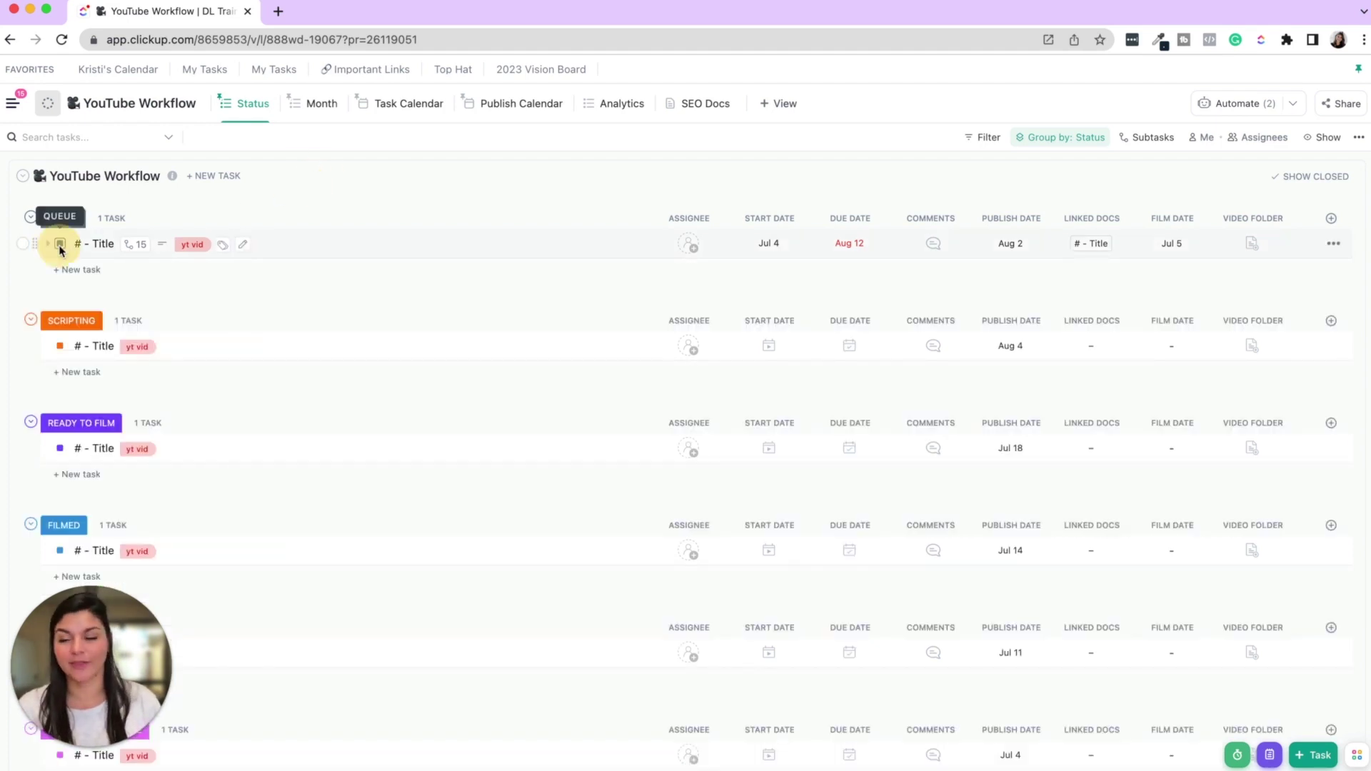
pyautogui.click(59, 244)
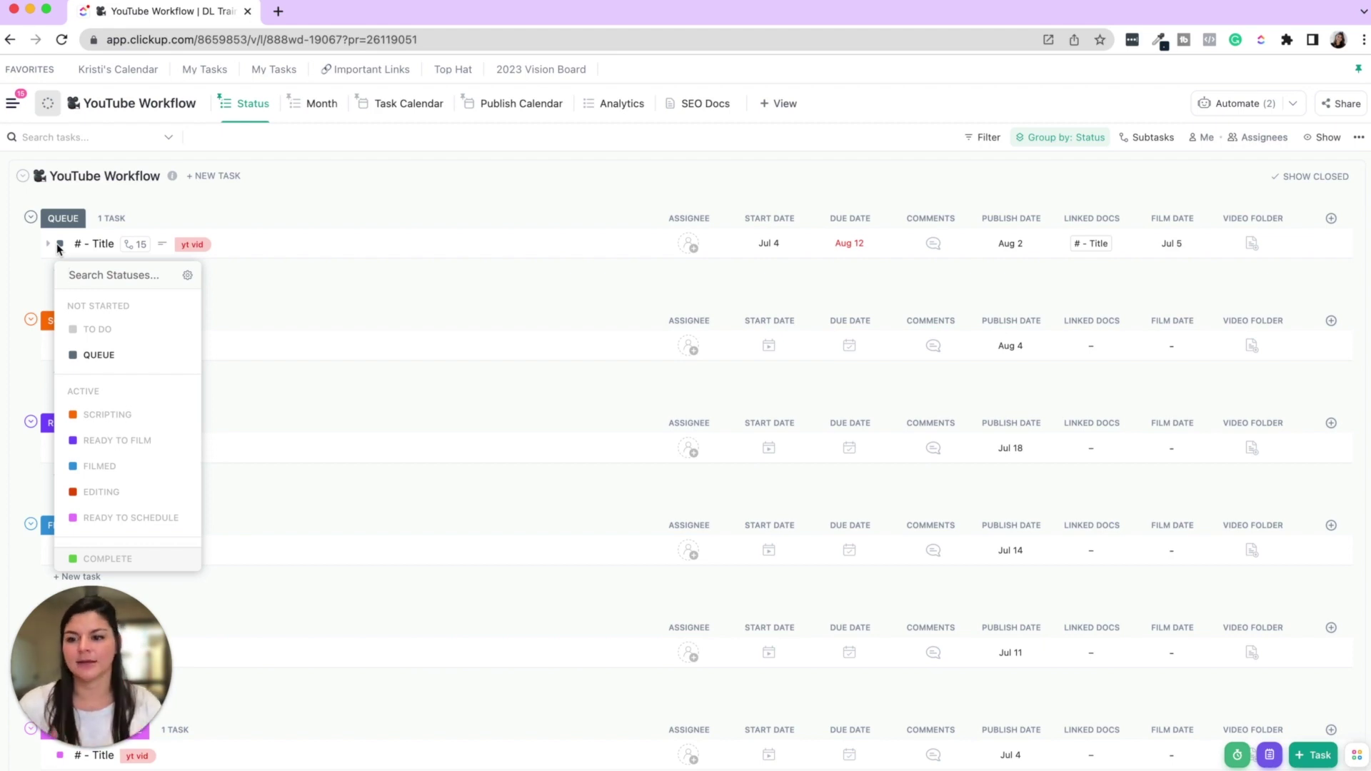
pyautogui.scroll(-3, 169, 374)
pyautogui.click(72, 207)
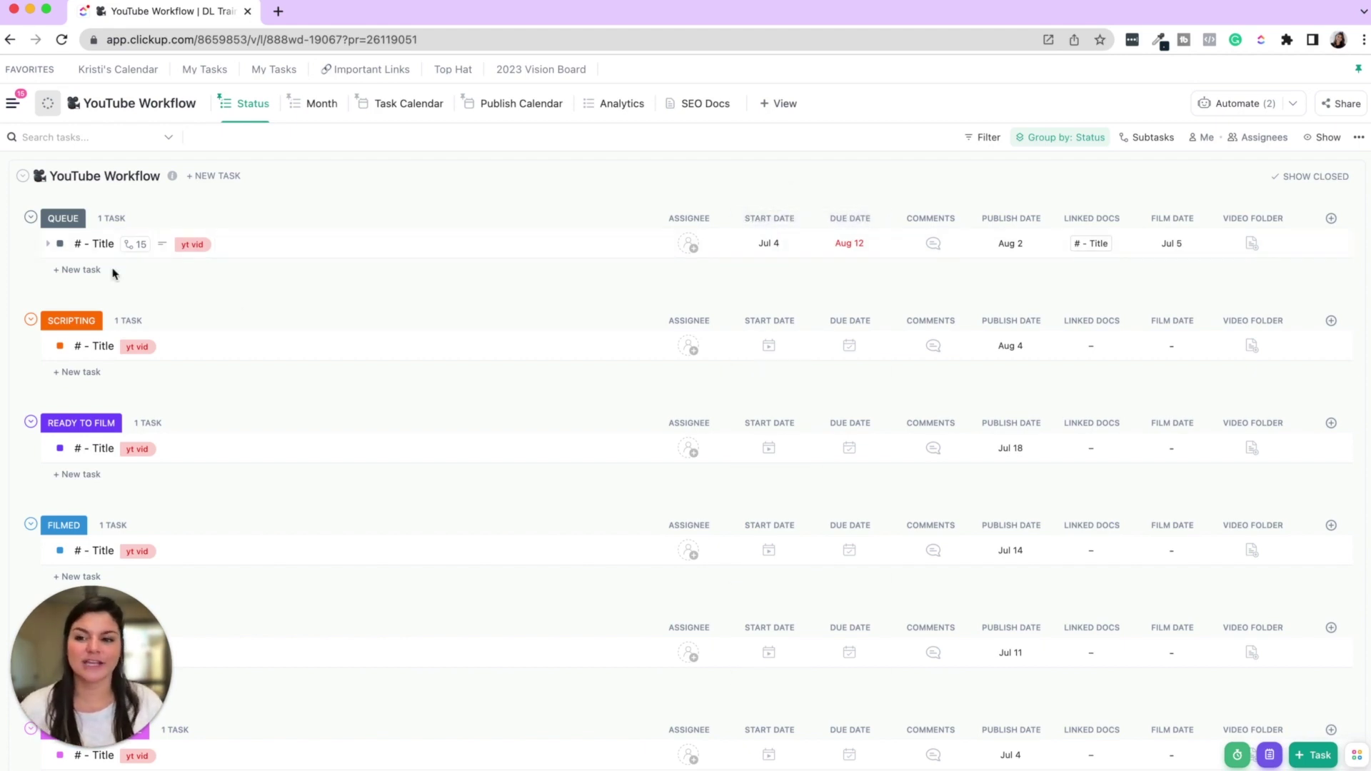
pyautogui.click(47, 244)
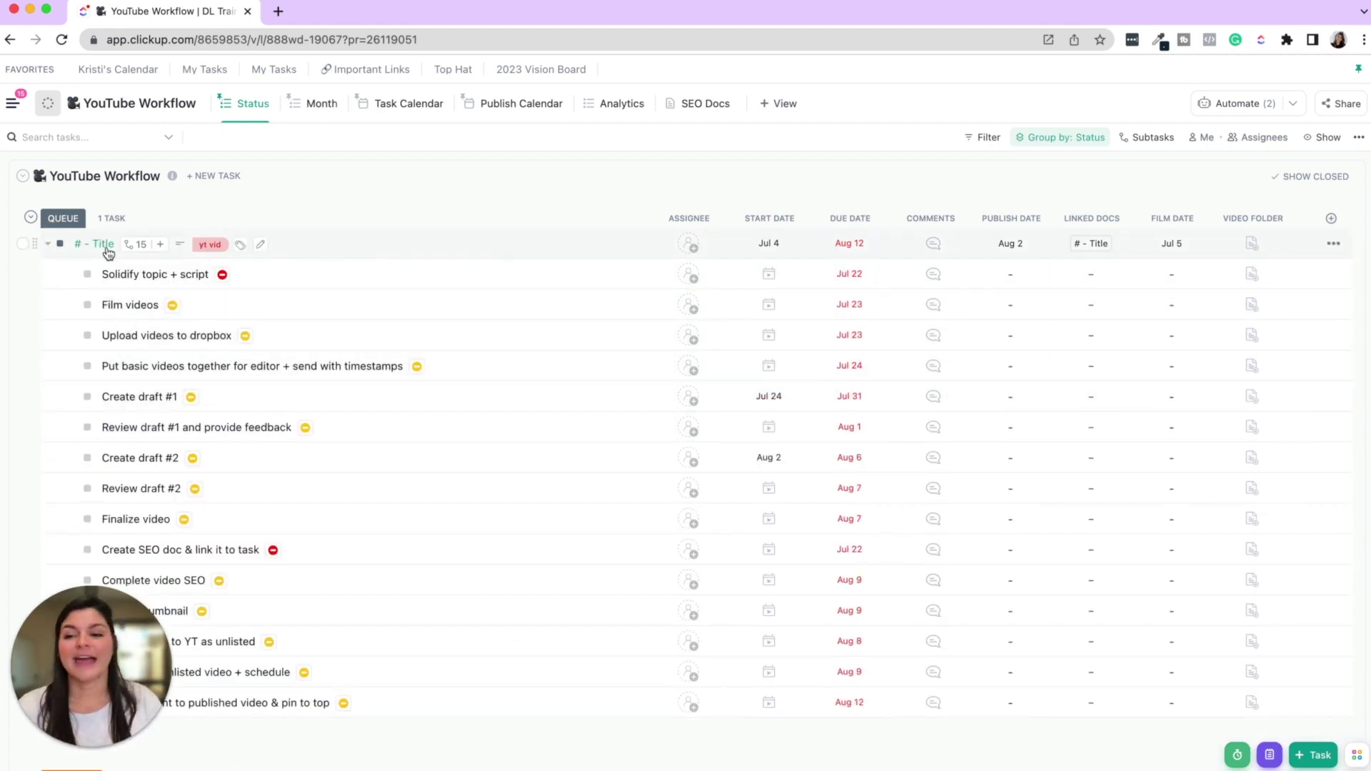
pyautogui.click(48, 243)
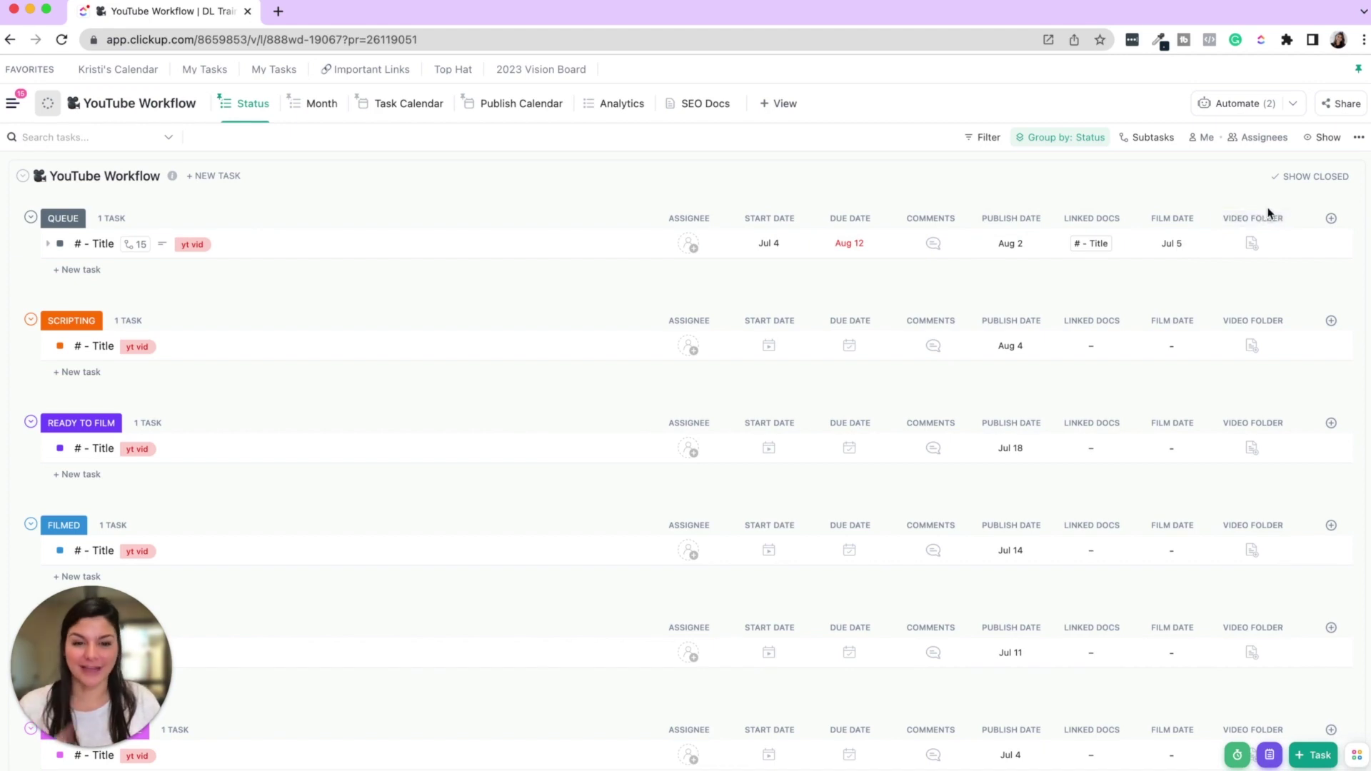
pyautogui.click(1331, 218)
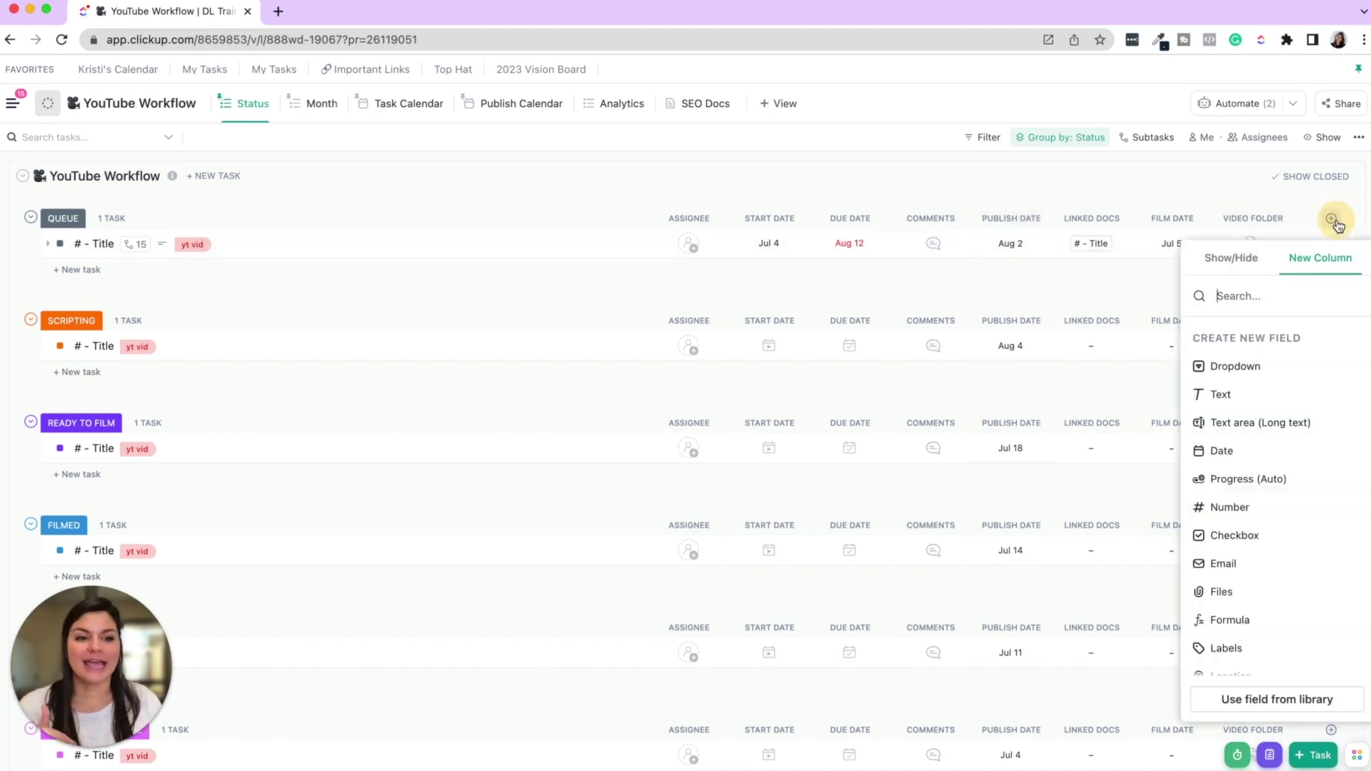
pyautogui.click(1094, 187)
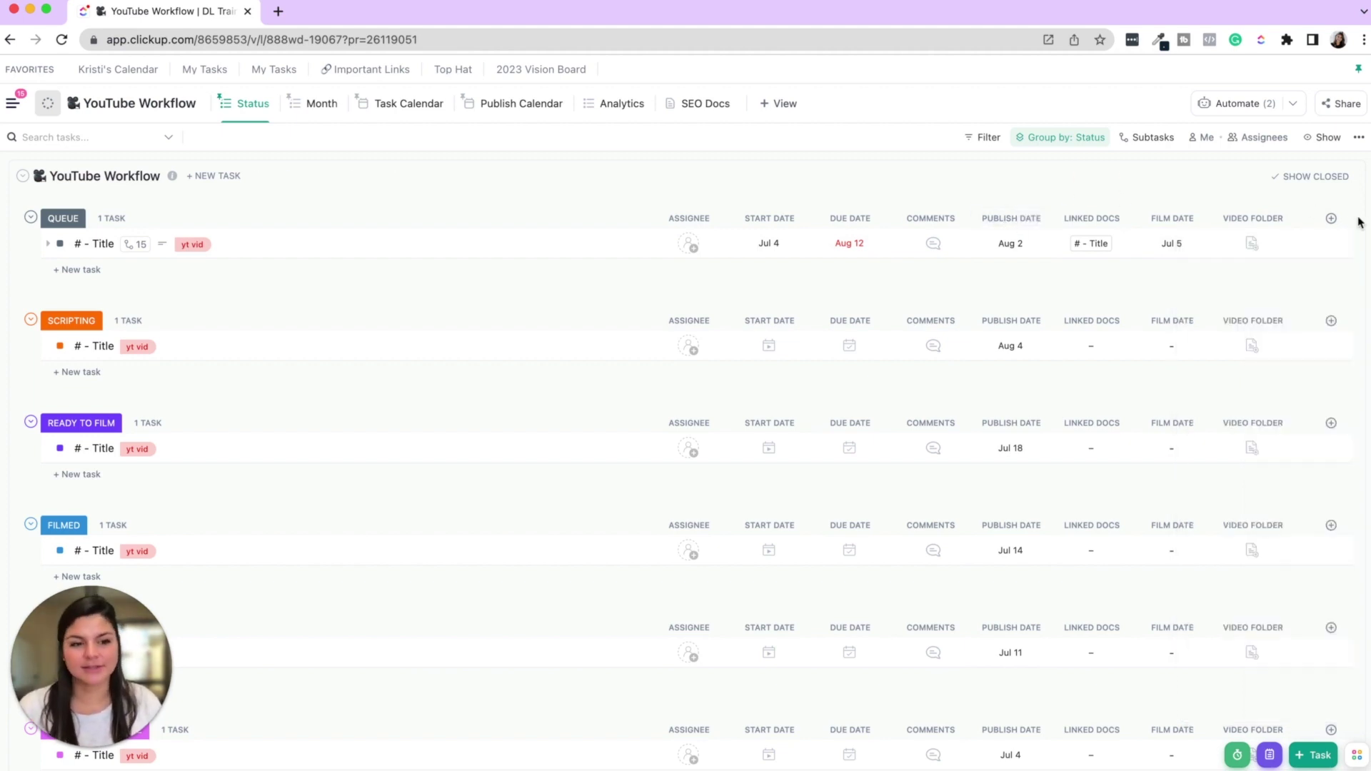
pyautogui.click(1332, 219)
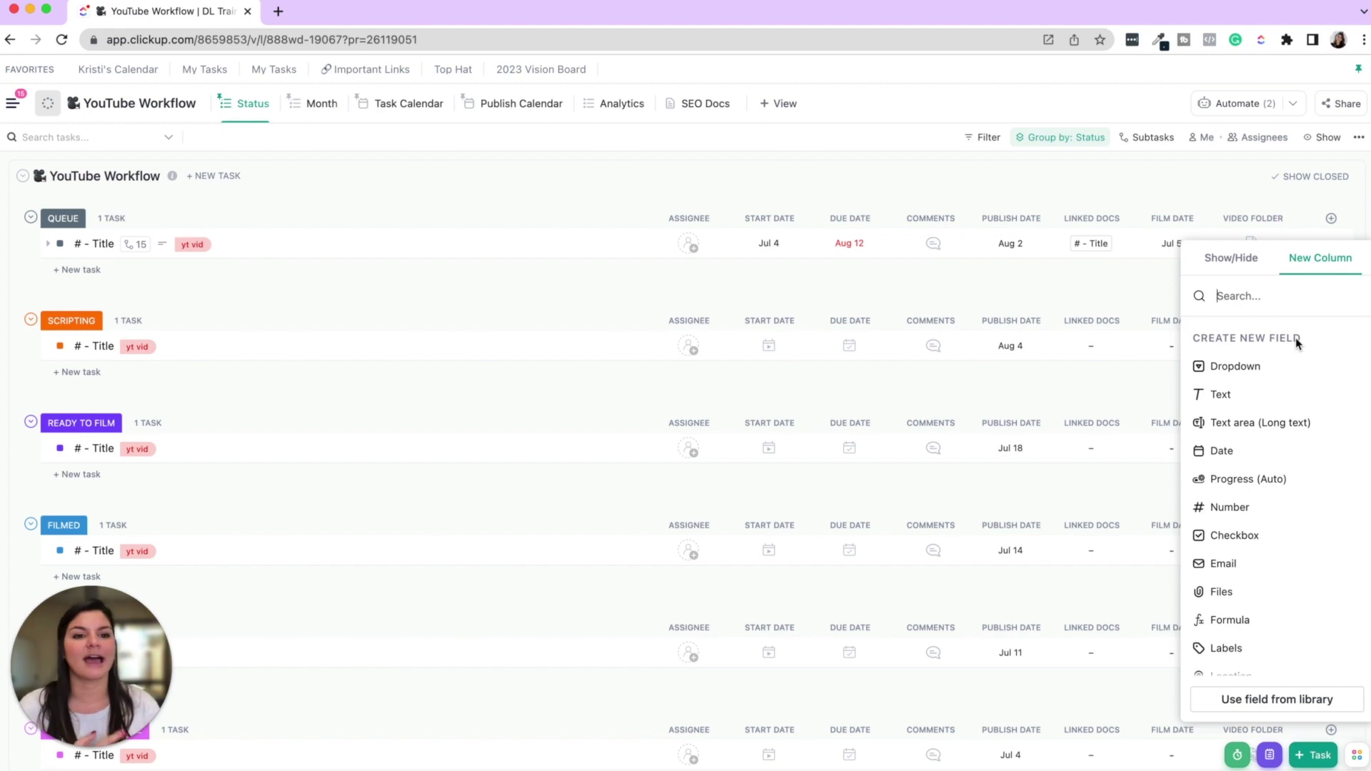
pyautogui.click(1172, 178)
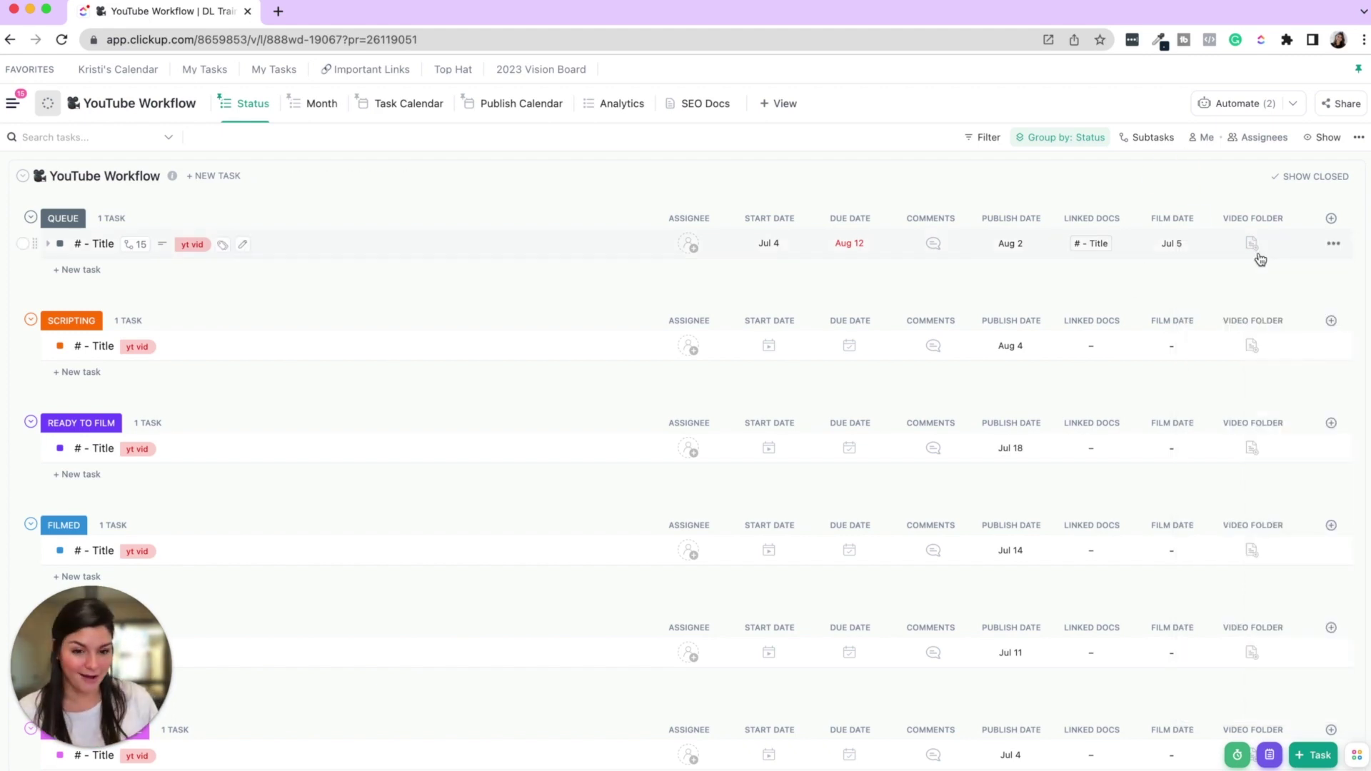
pyautogui.click(1331, 220)
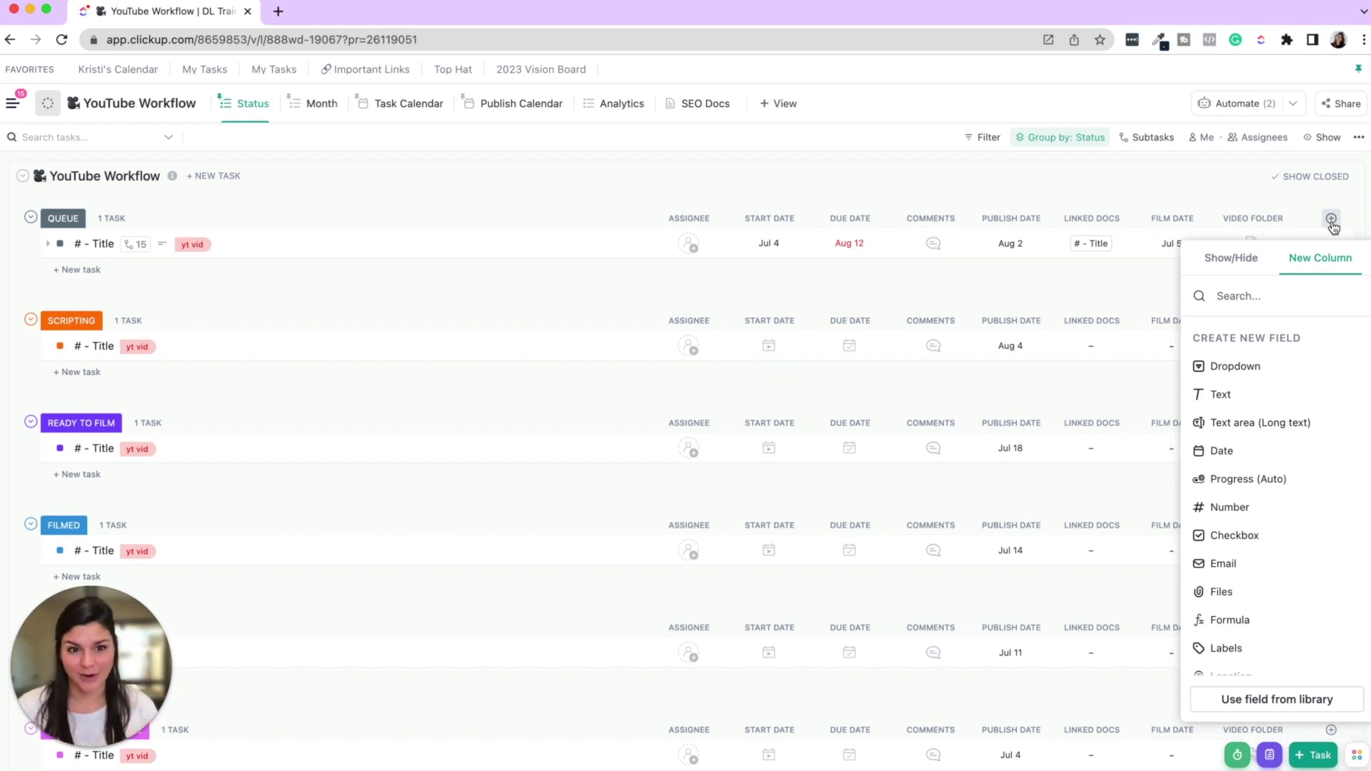
# - Hide the Video Folder column using its column header menu
pyautogui.click(1146, 176)
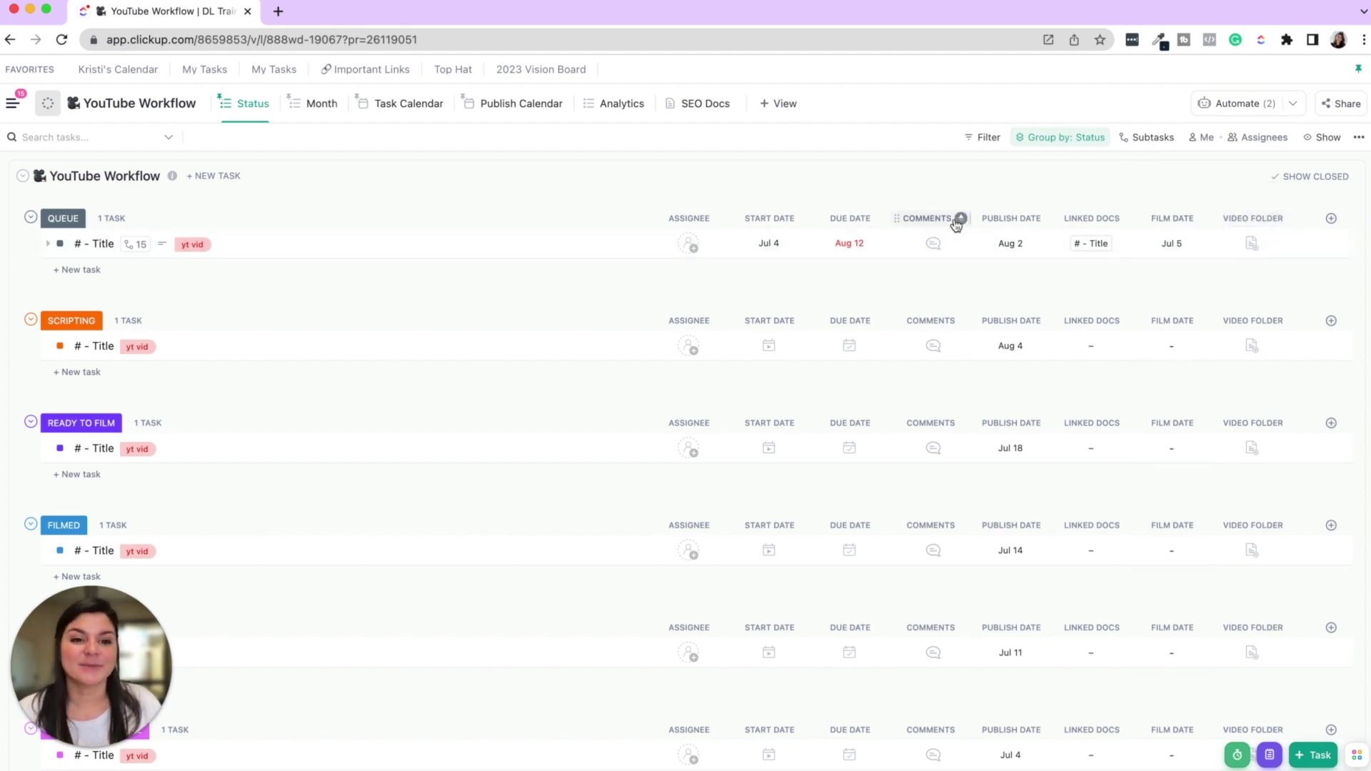
pyautogui.click(1240, 214)
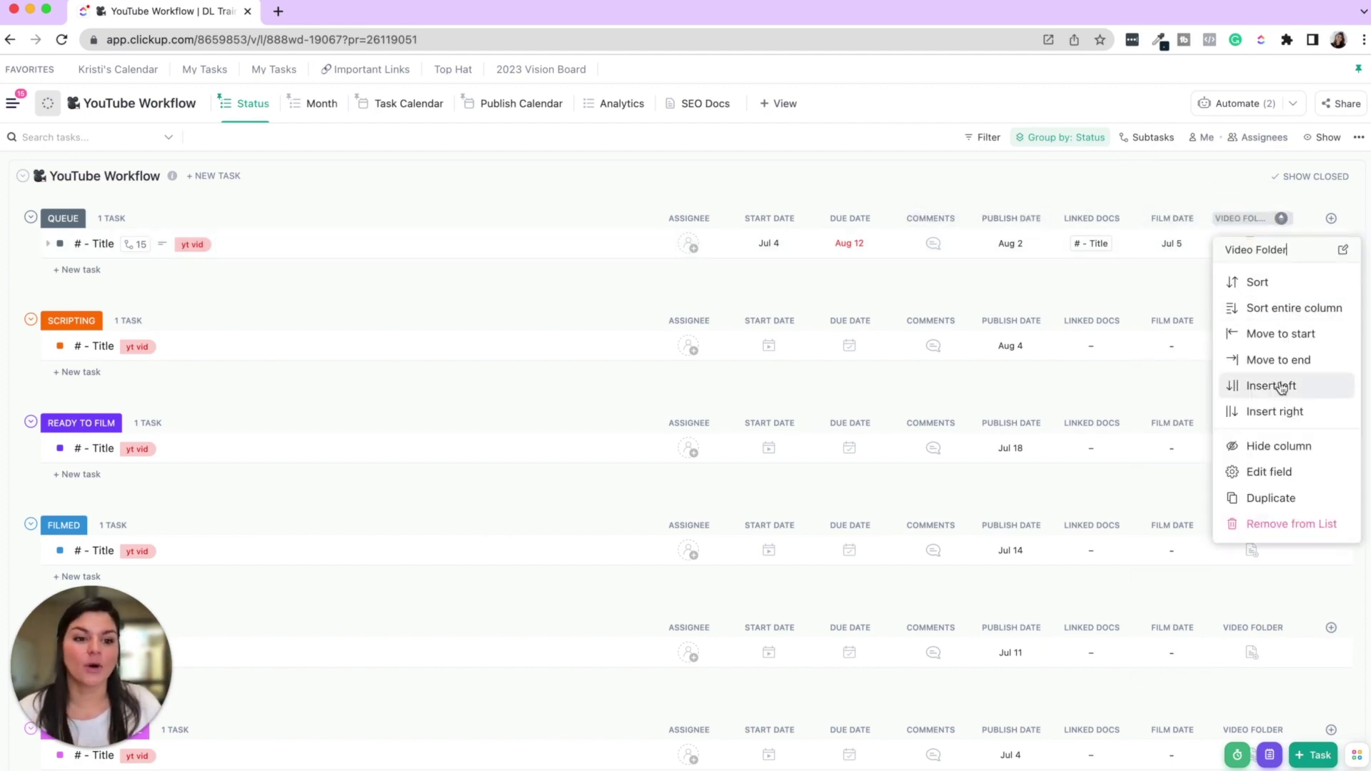
pyautogui.click(1285, 446)
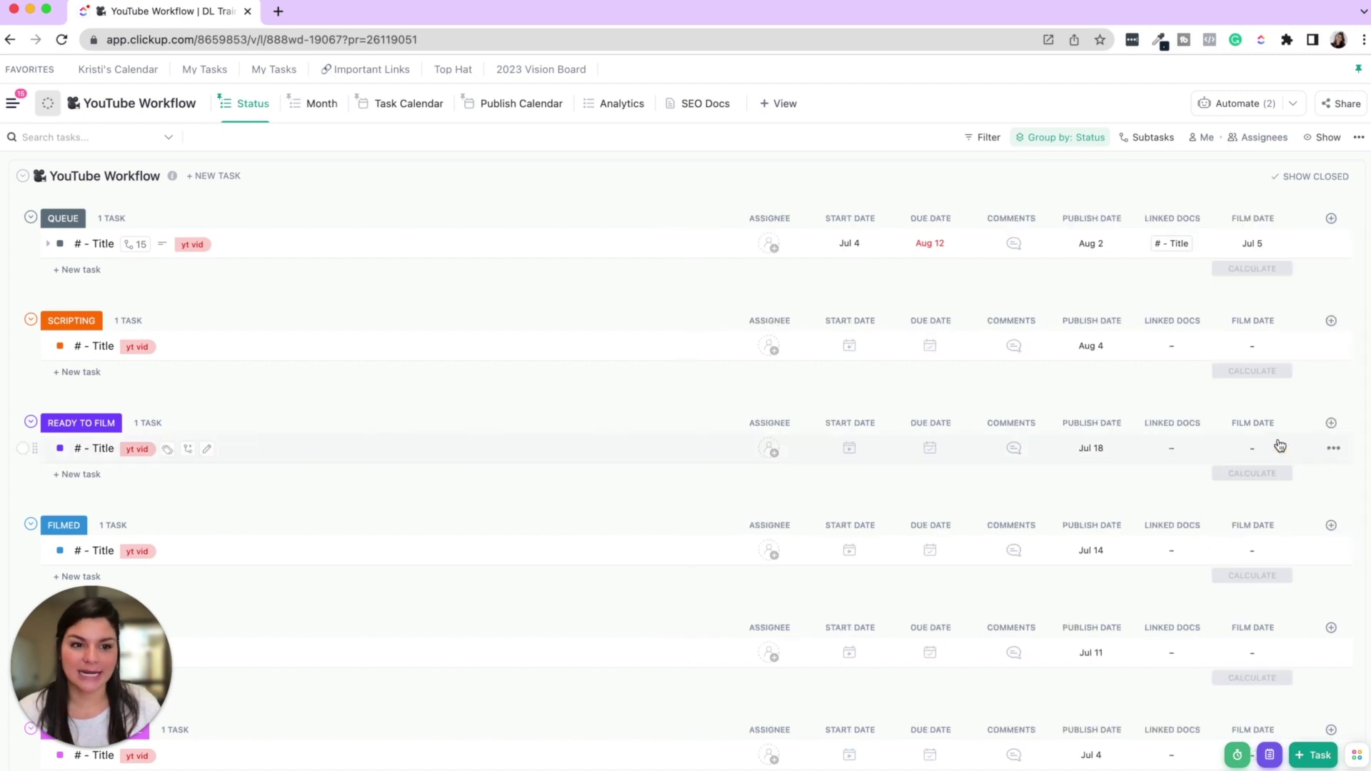
# - Open the Queue task's details and expand its 13 empty custom fields
pyautogui.click(84, 245)
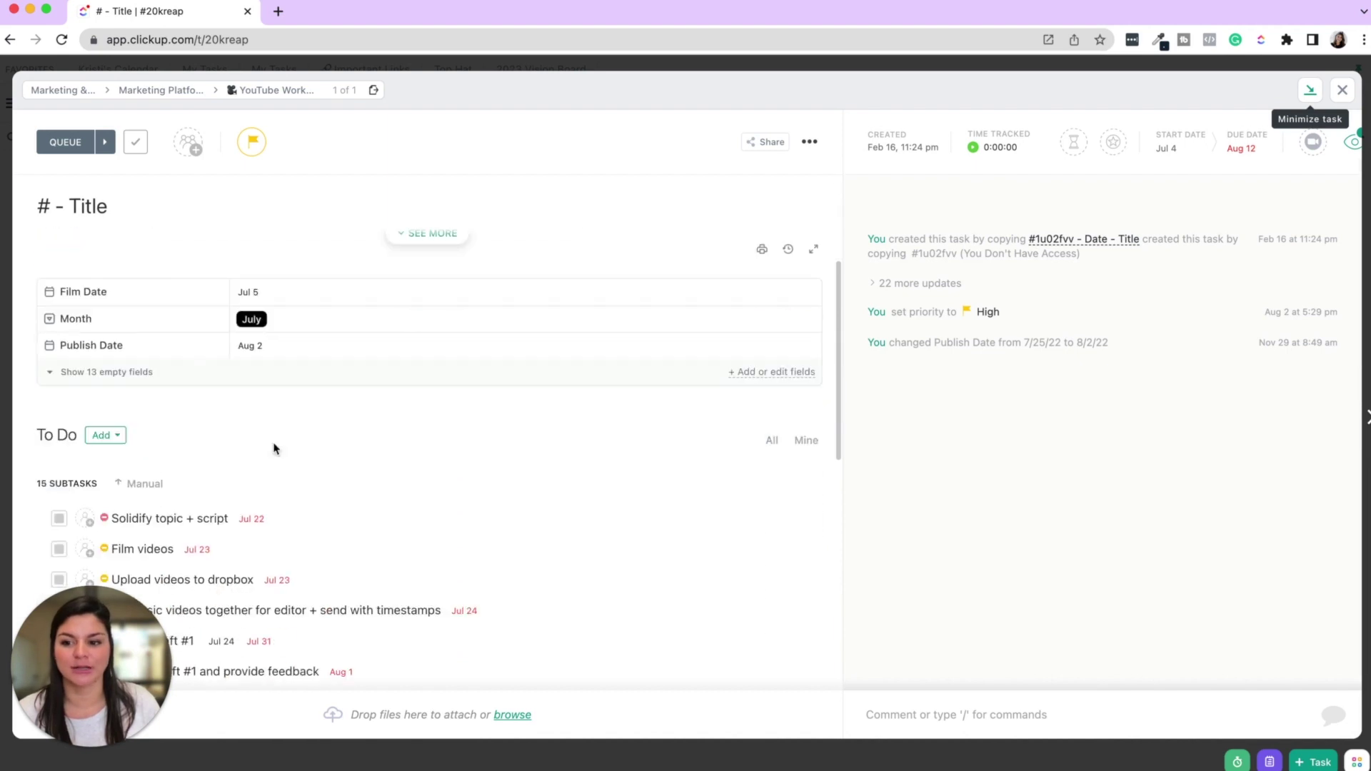
pyautogui.click(84, 373)
pyautogui.scroll(-3, 285, 373)
pyautogui.scroll(3, 287, 371)
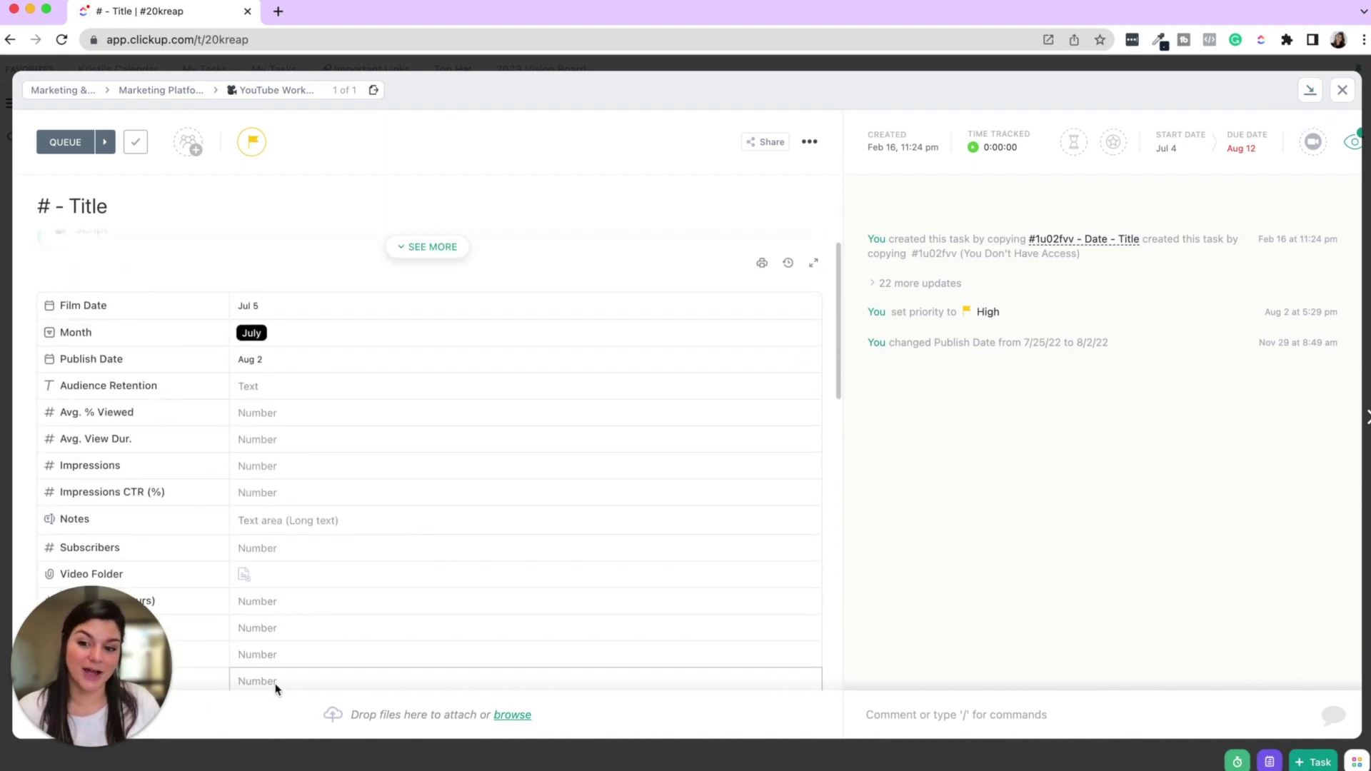
pyautogui.scroll(1, 272, 452)
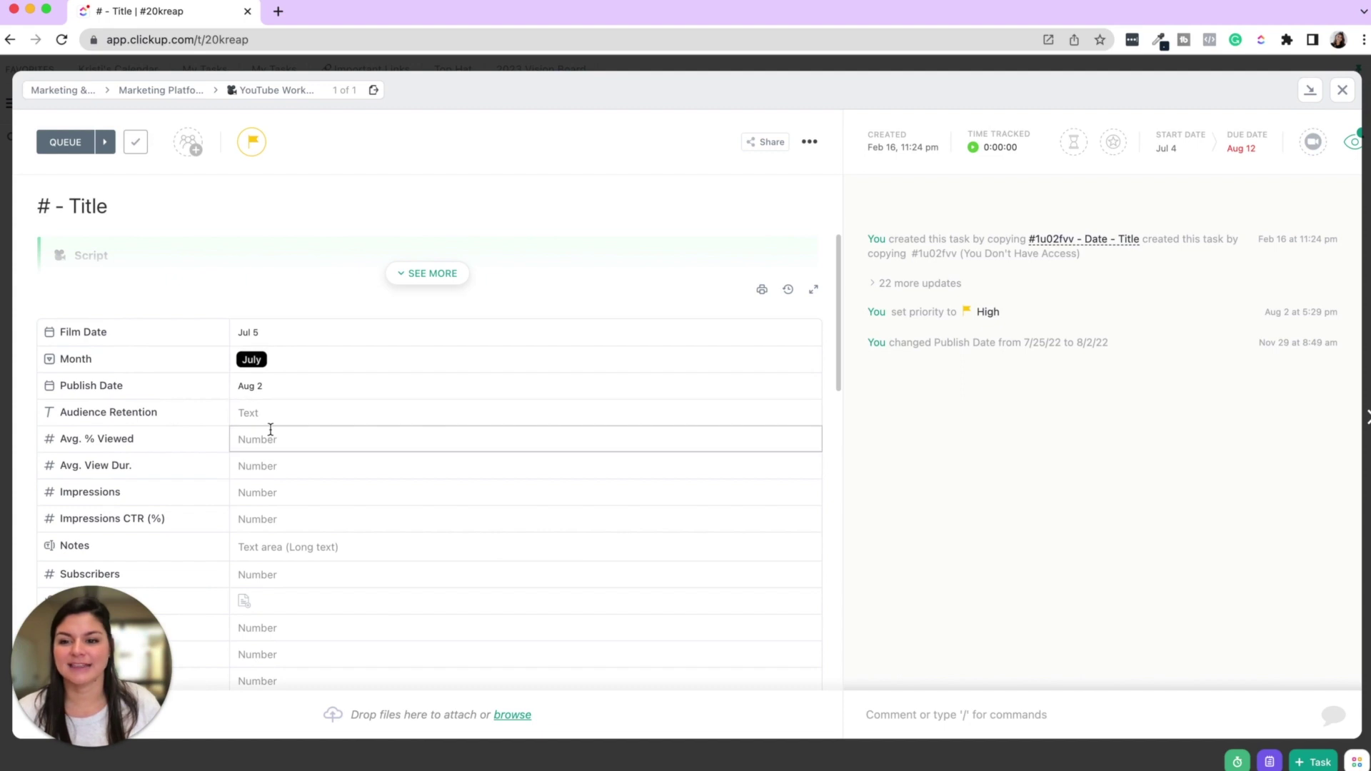
# - Close the task and show the Video Folder column again from the Show/Hide field list
pyautogui.click(1339, 93)
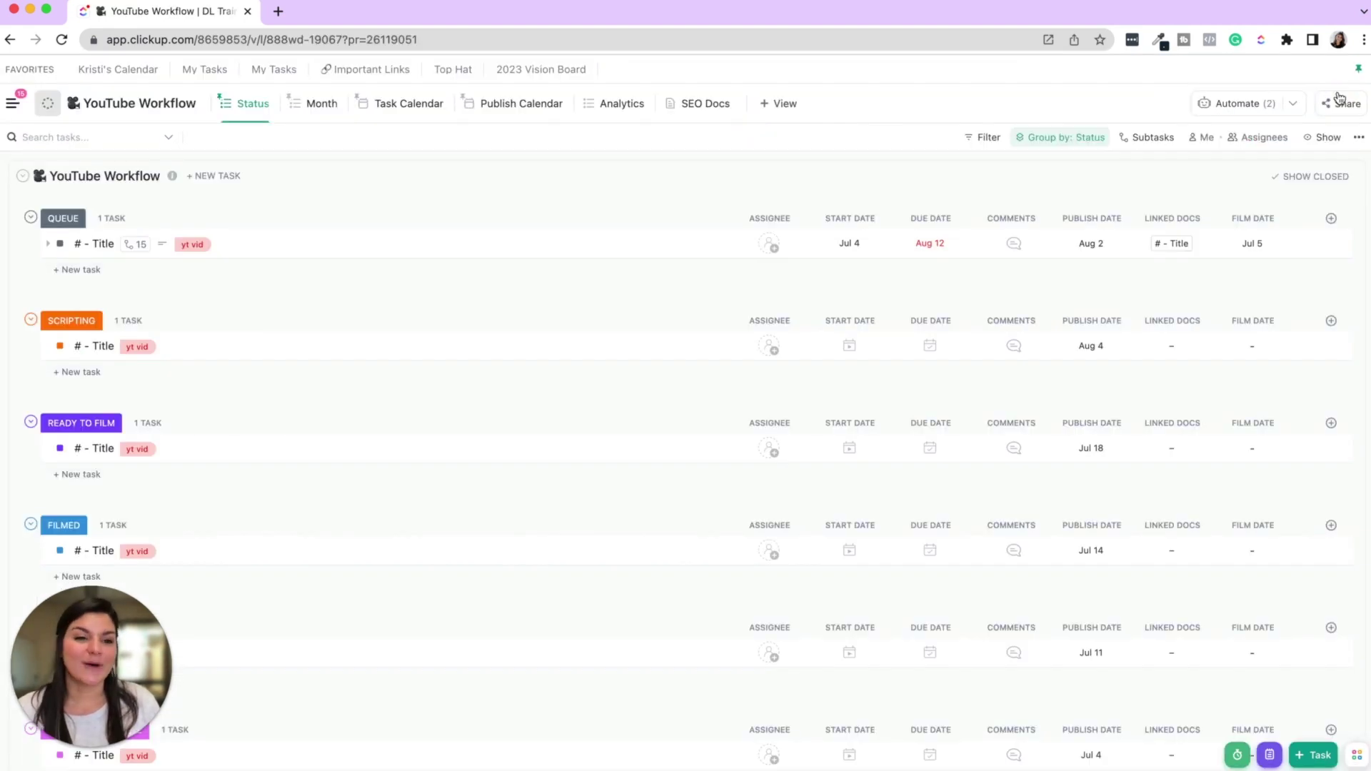
pyautogui.click(1330, 219)
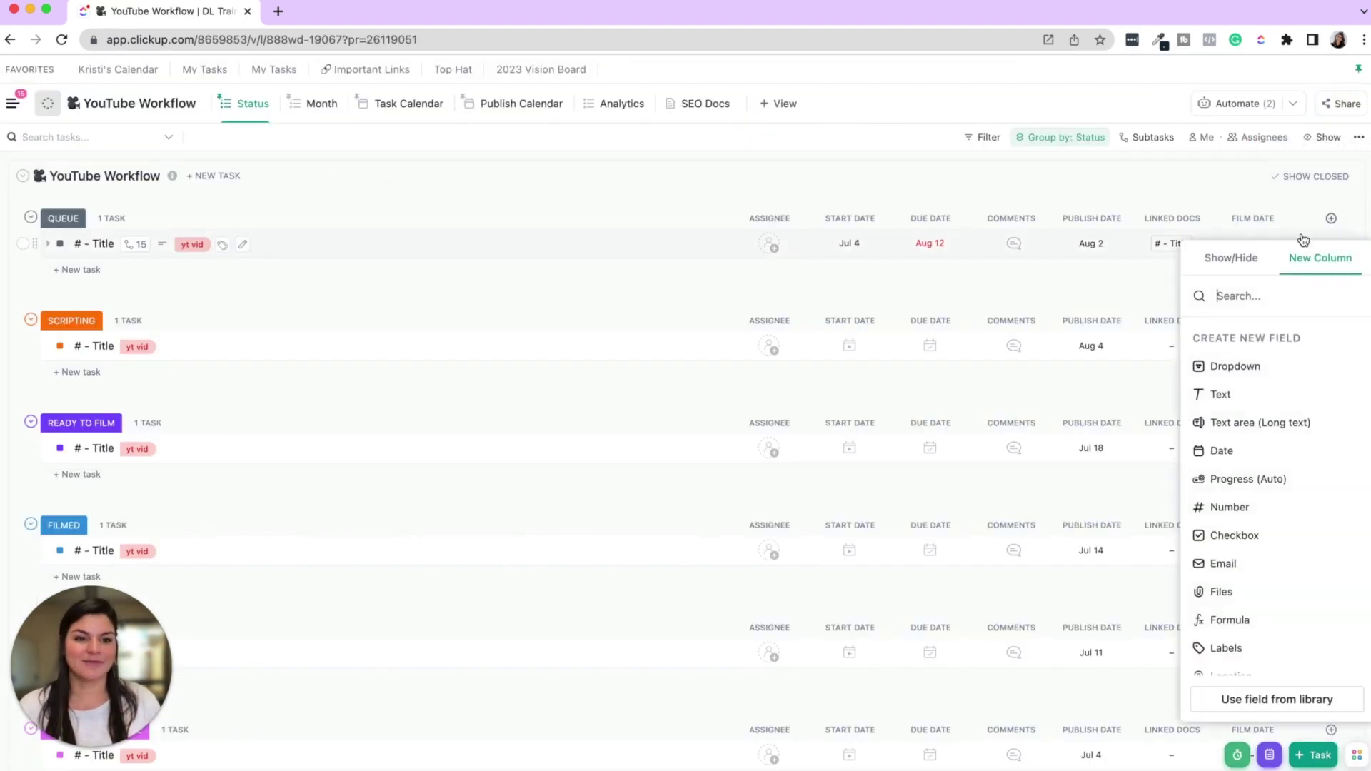
pyautogui.click(1244, 259)
pyautogui.scroll(-5, 1245, 357)
pyautogui.scroll(-3, 1246, 356)
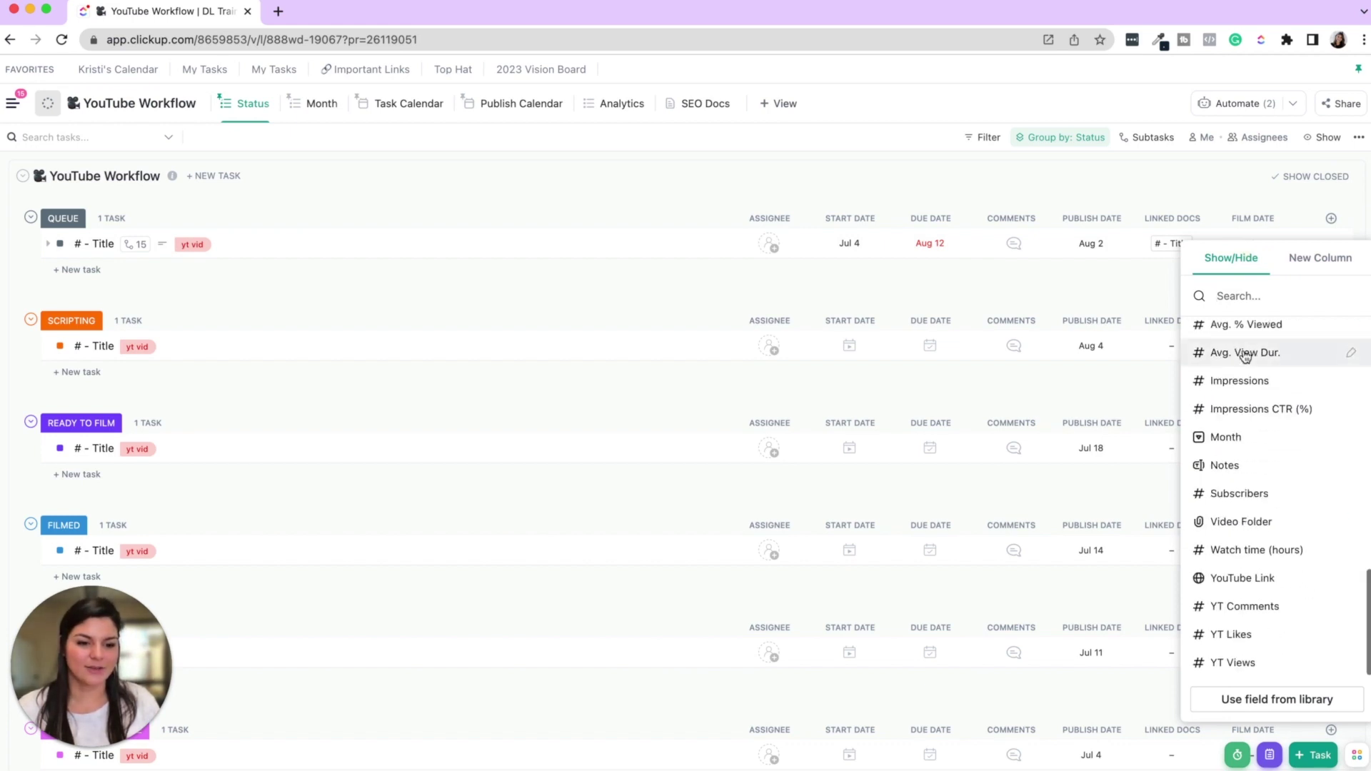
pyautogui.scroll(1, 1279, 493)
pyautogui.scroll(2, 1274, 492)
pyautogui.scroll(-3, 1281, 489)
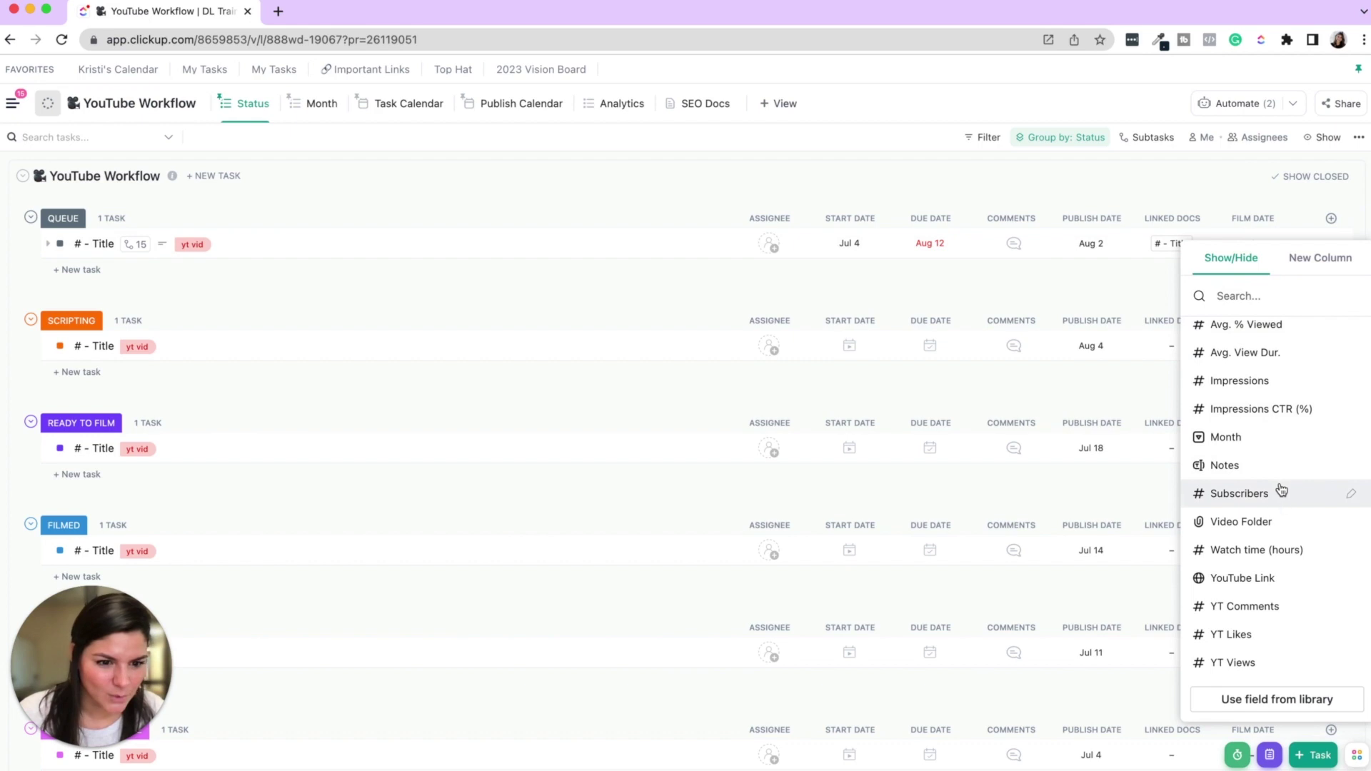
pyautogui.click(1275, 522)
pyautogui.click(1230, 188)
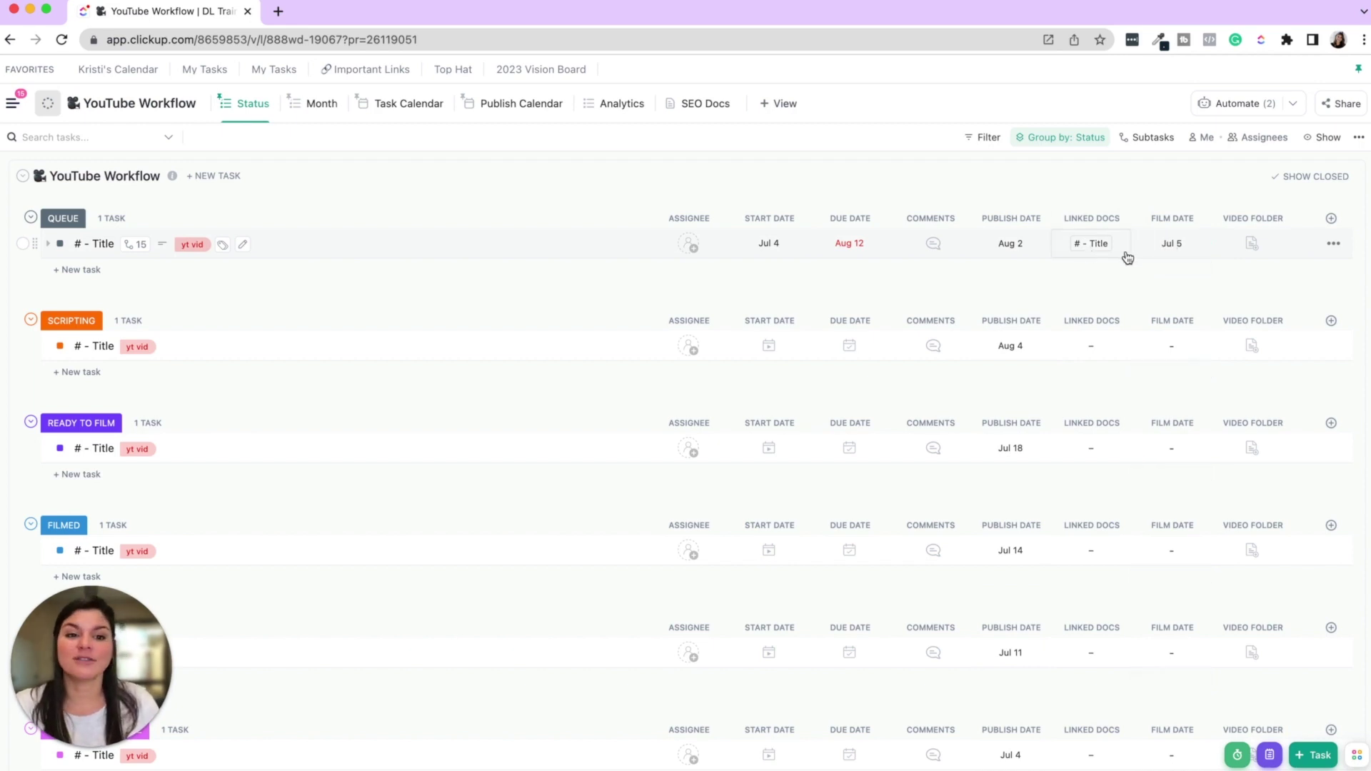
# - Review the fields displayed in the list, then close the field settings
pyautogui.click(1325, 222)
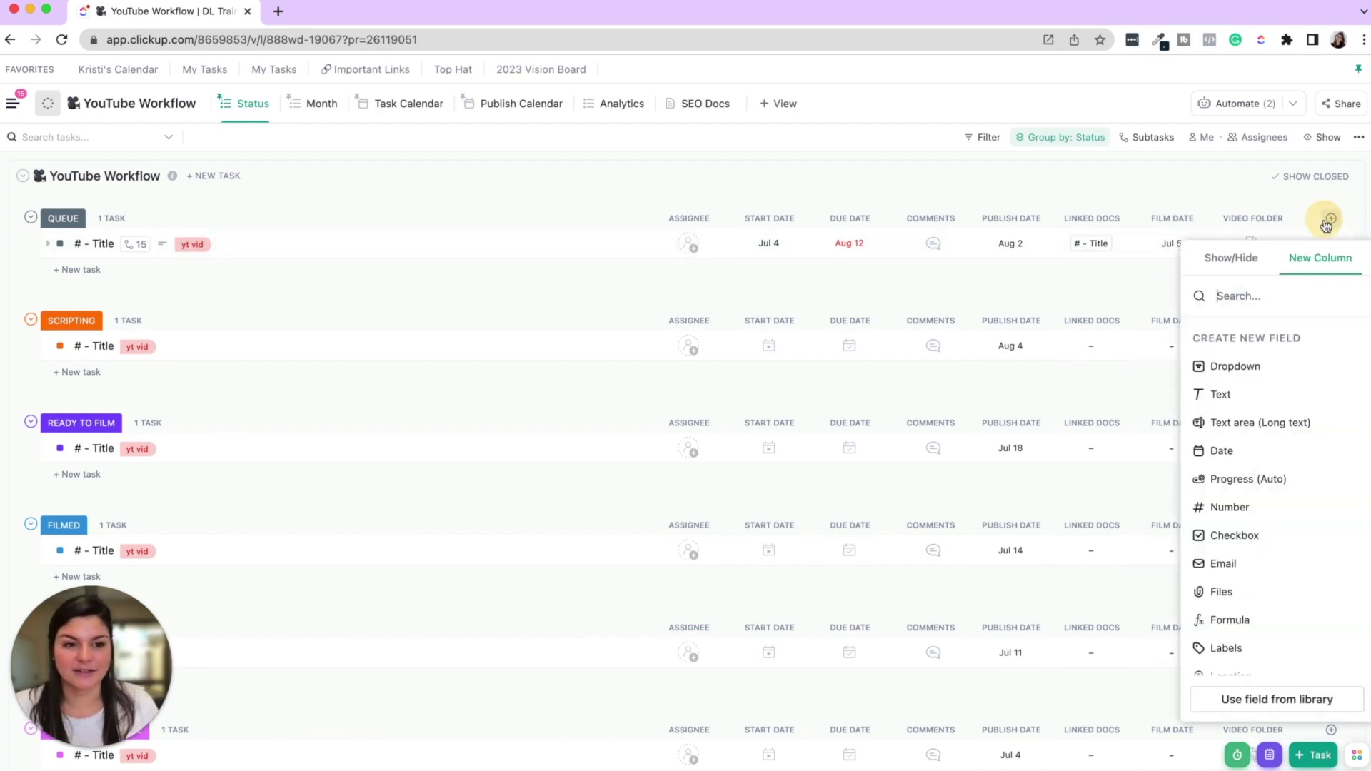
pyautogui.click(1225, 263)
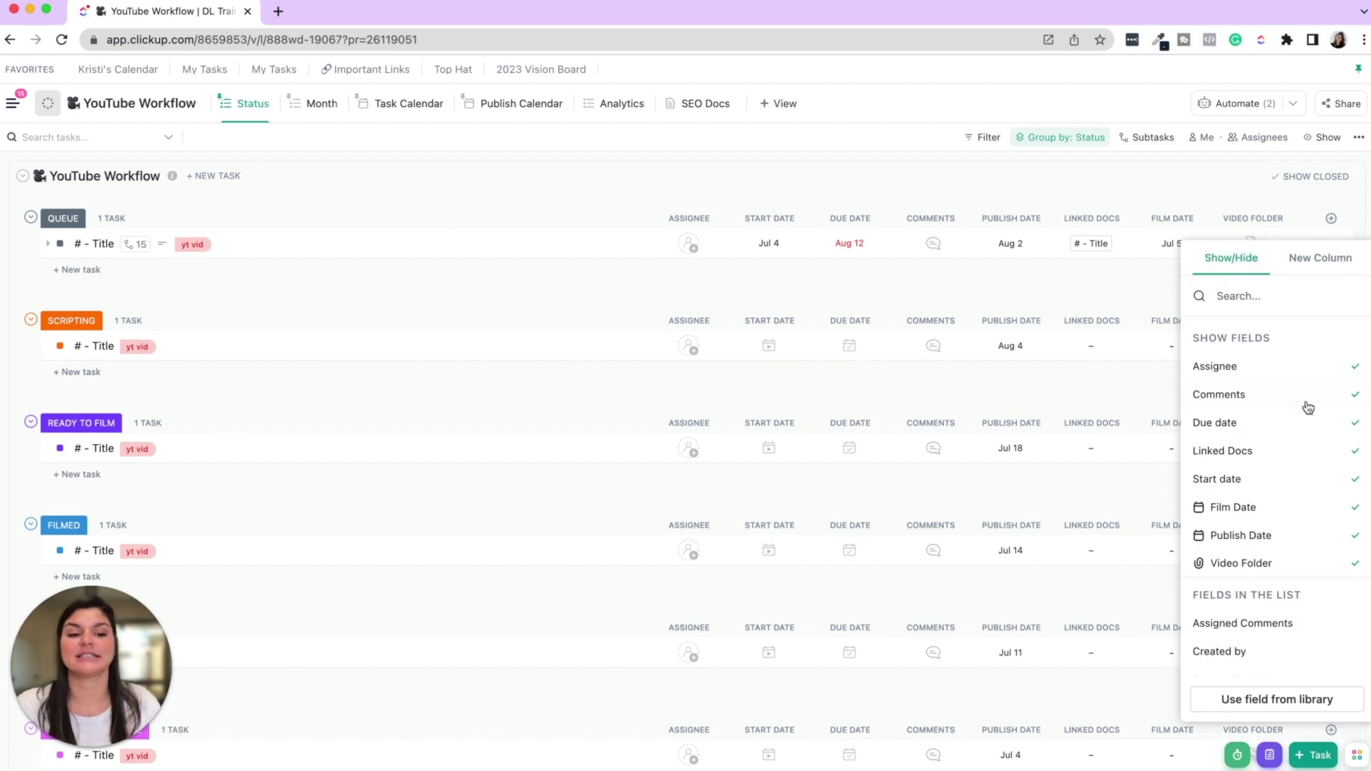
pyautogui.scroll(-5, 1305, 405)
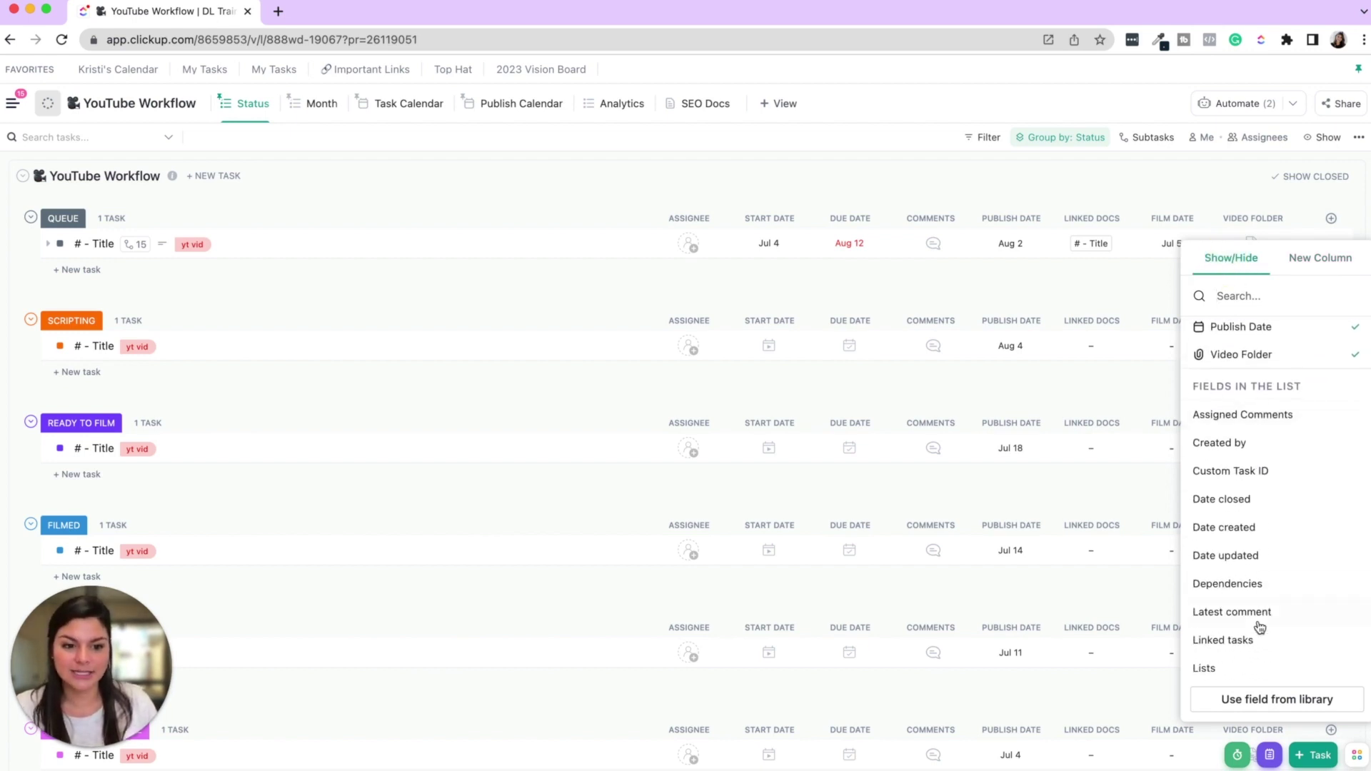
pyautogui.scroll(-2, 1235, 494)
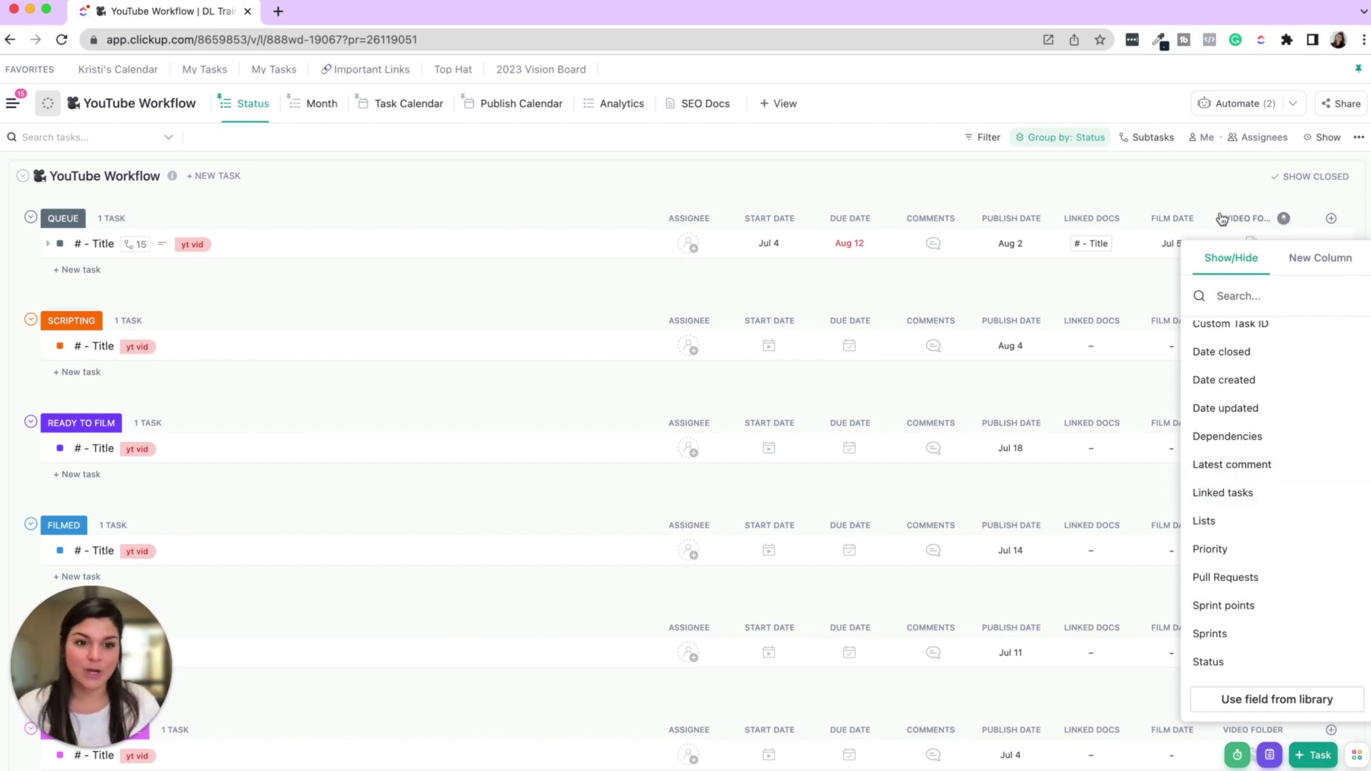
pyautogui.click(1177, 185)
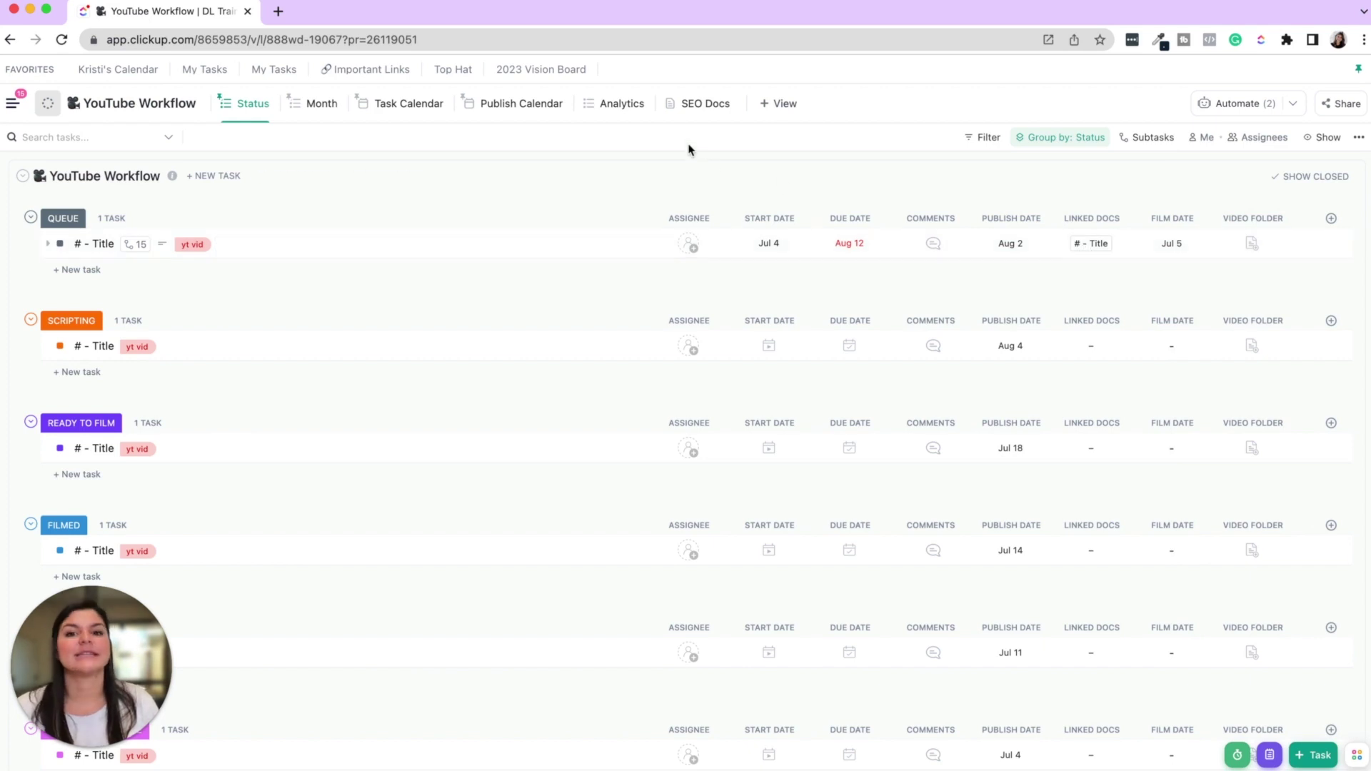
# - Preview the # - Title page in the SEO Docs view, then return to the status list
pyautogui.click(692, 108)
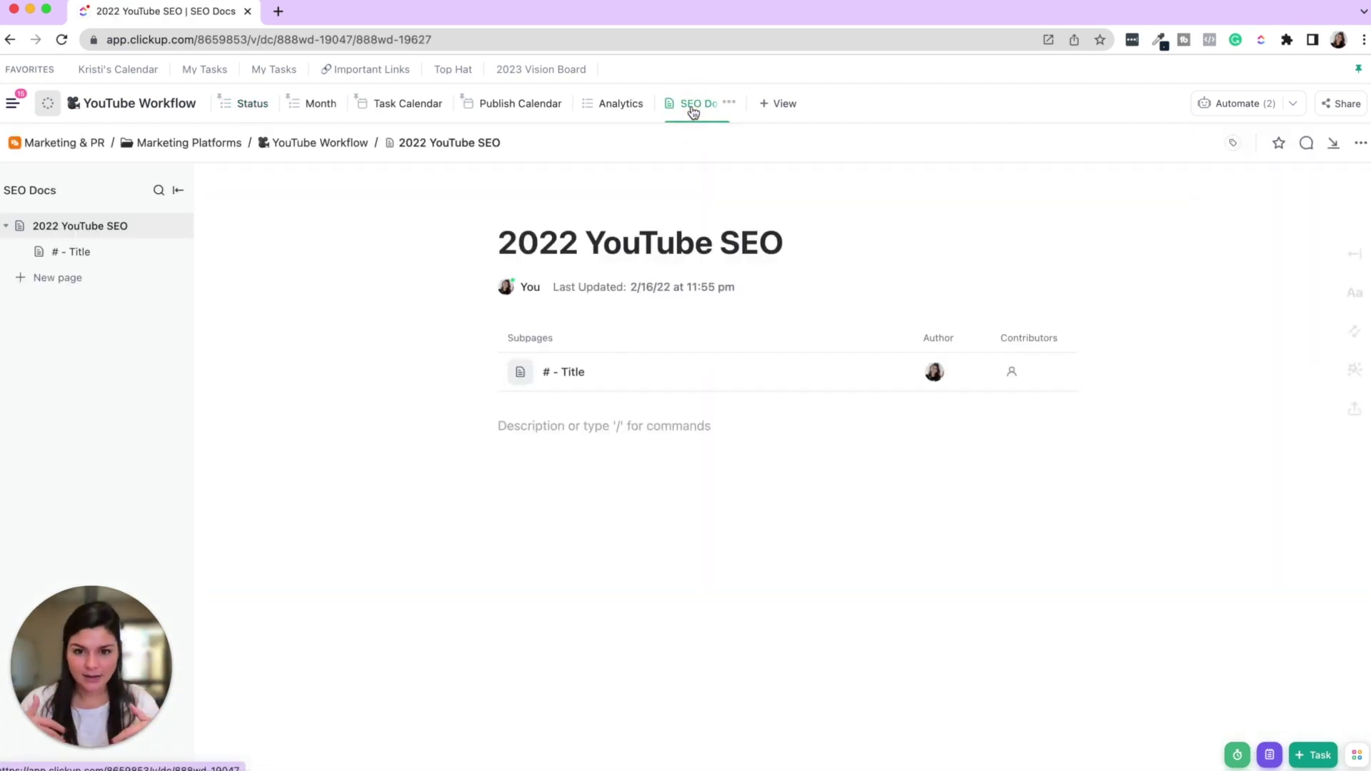
pyautogui.click(84, 254)
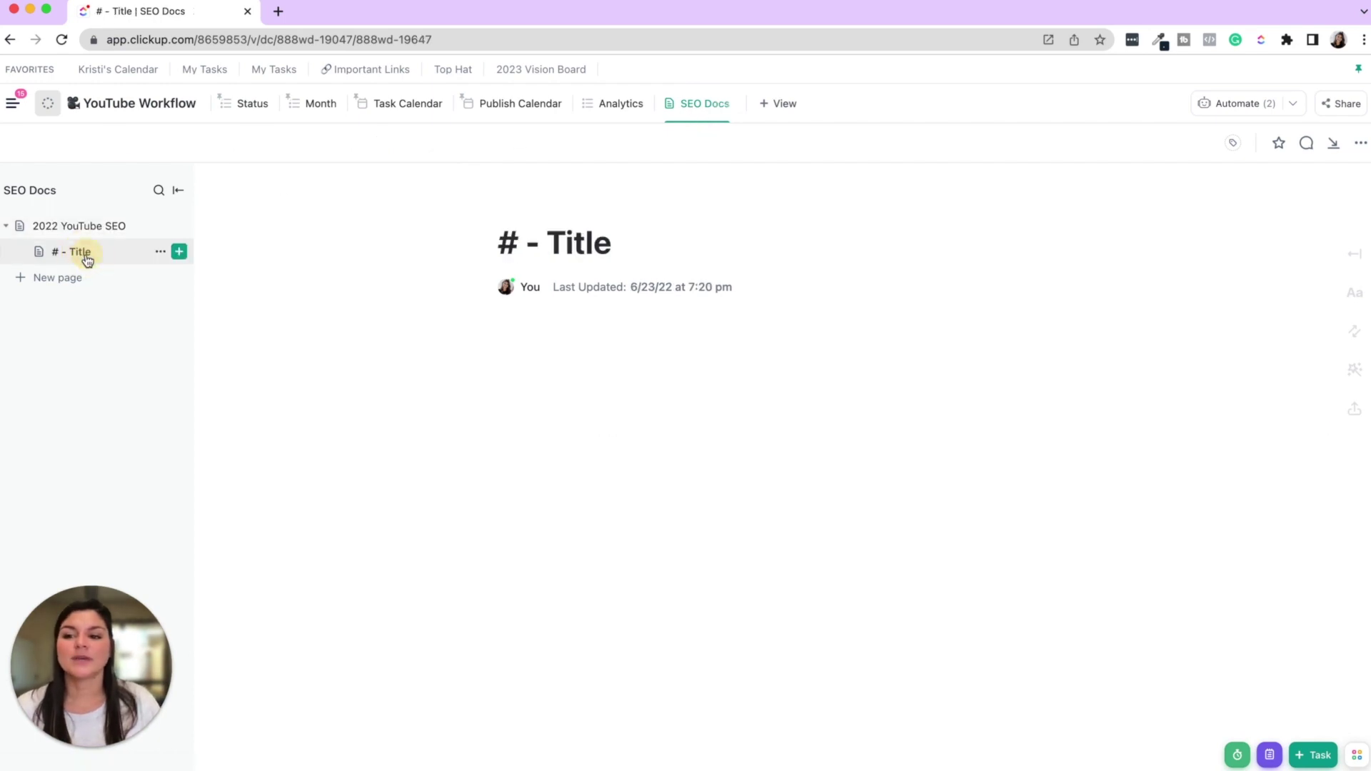
pyautogui.click(232, 107)
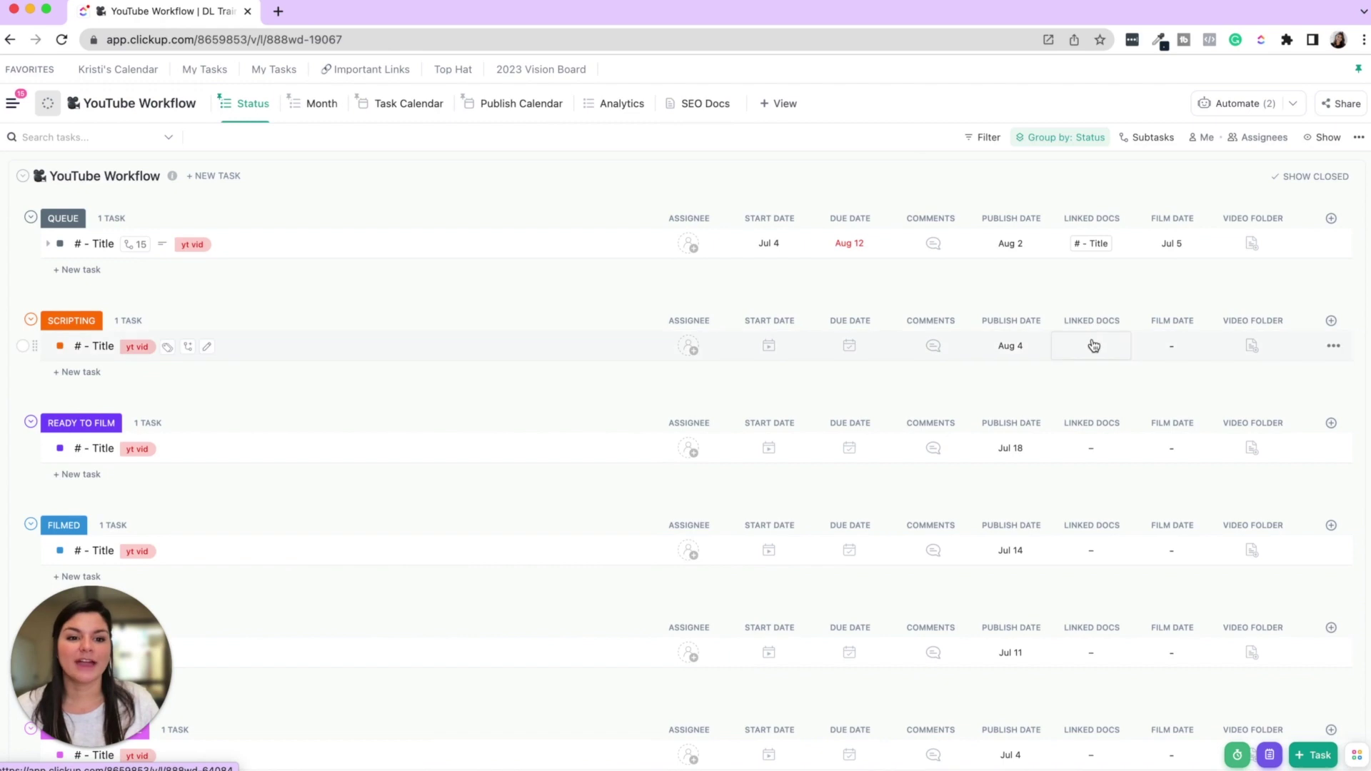
# - Add the # - Title doc to the Scripting task's Linked Docs field
pyautogui.click(1091, 352)
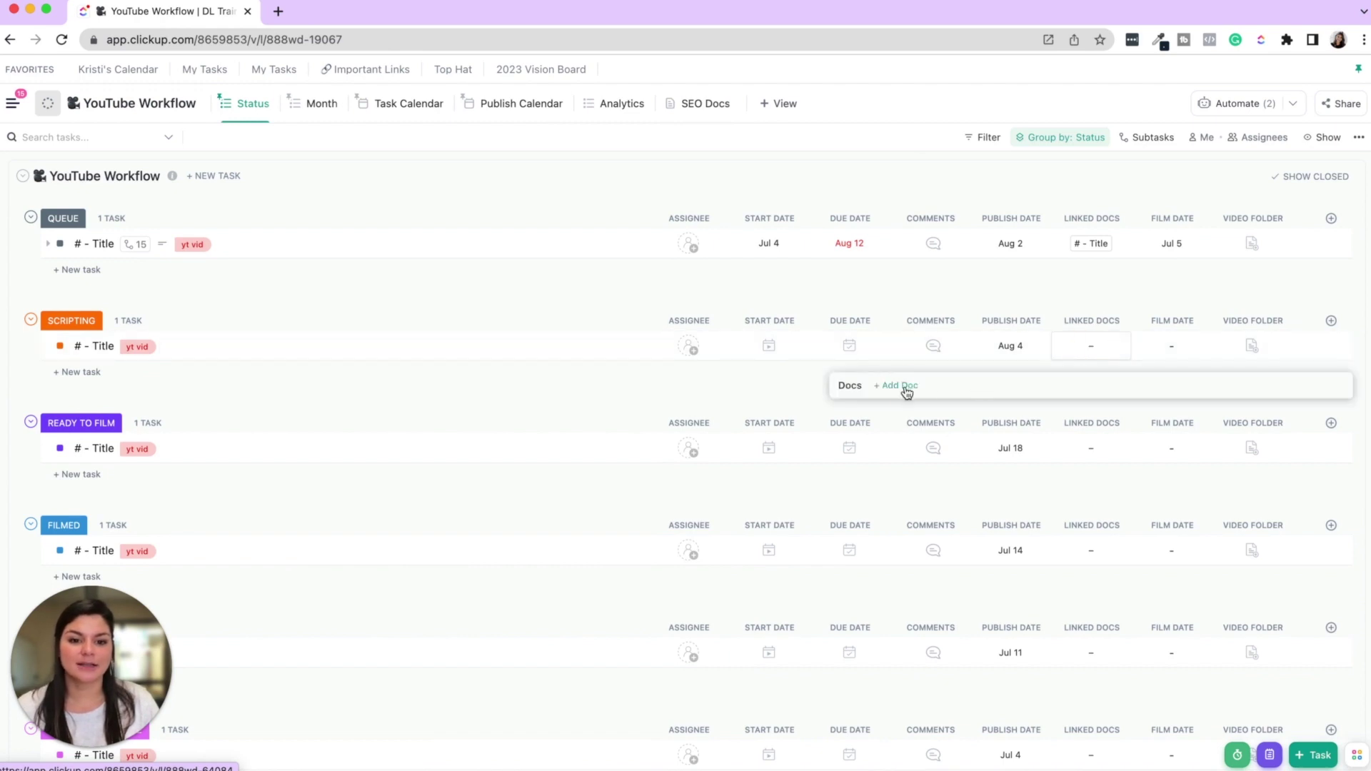
pyautogui.click(906, 387)
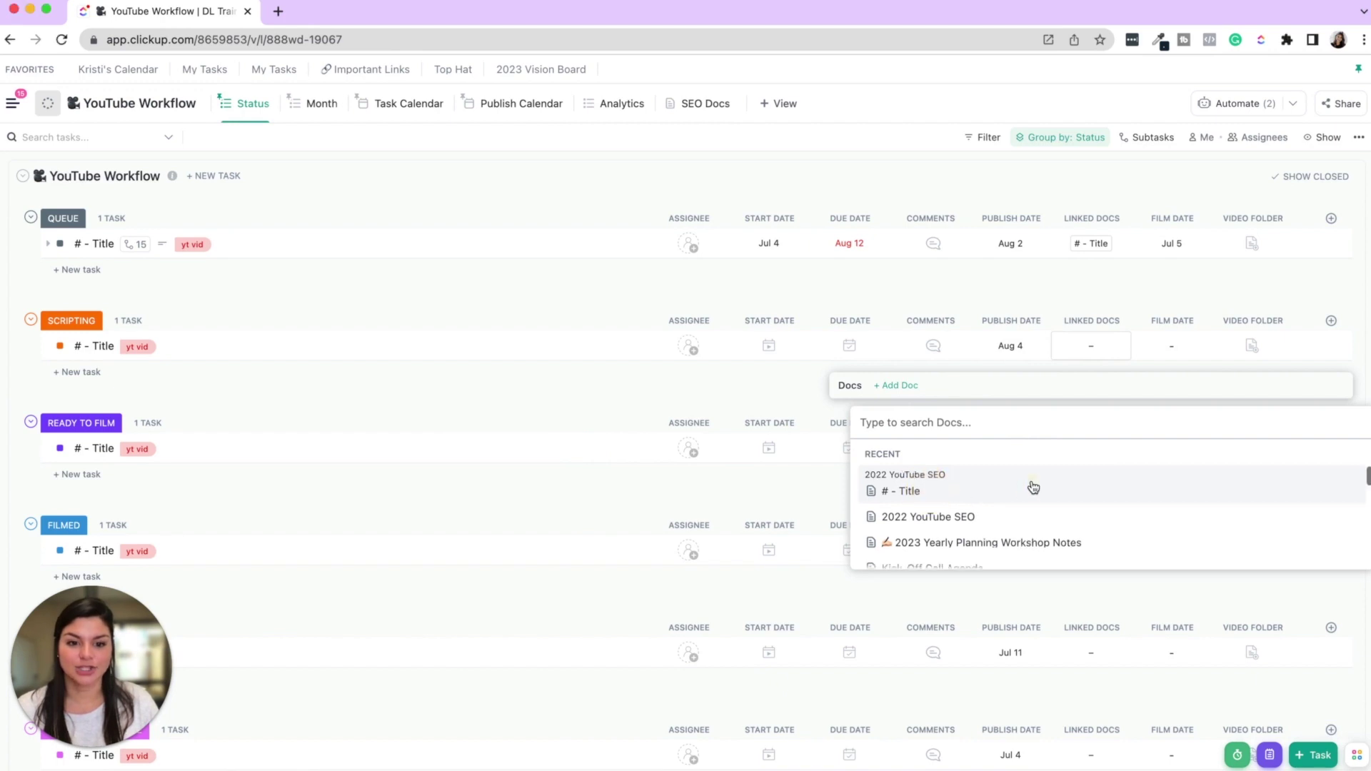
pyautogui.click(1031, 486)
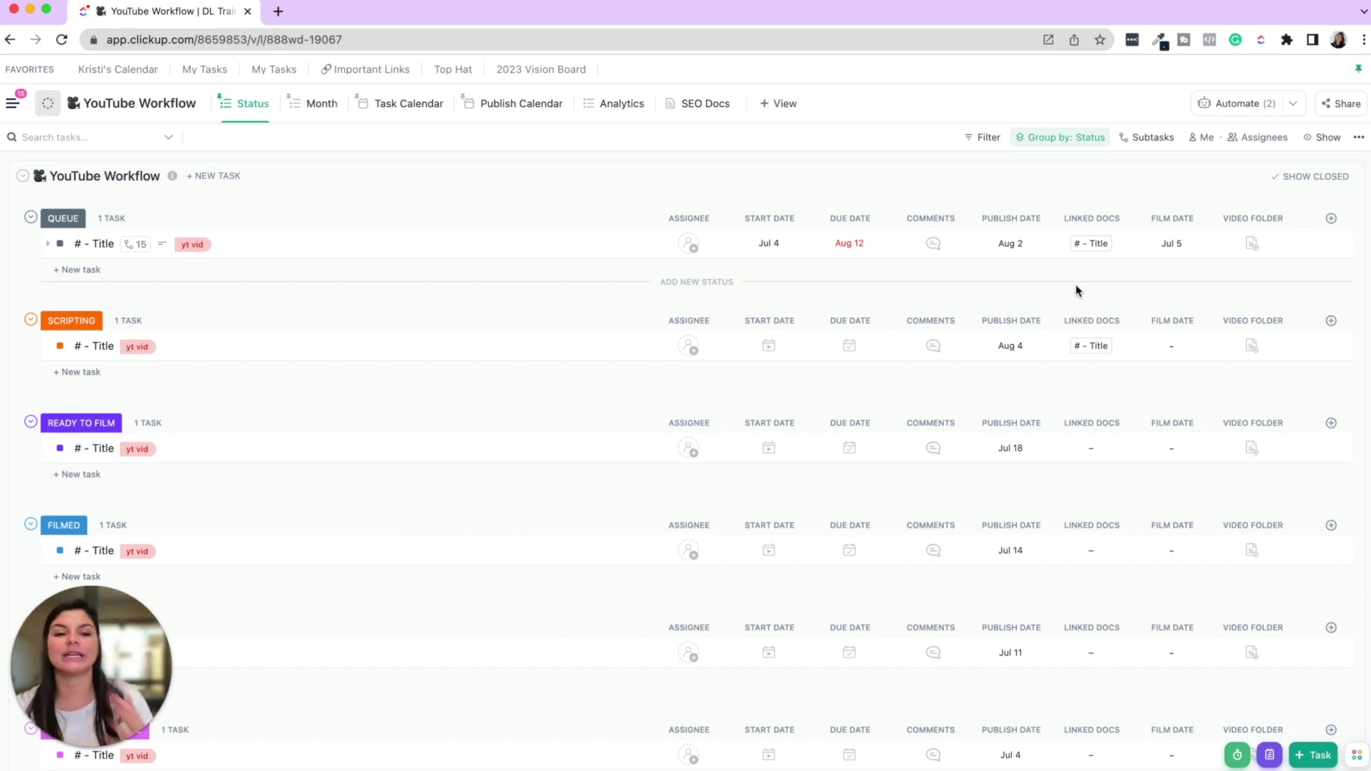
pyautogui.click(1092, 244)
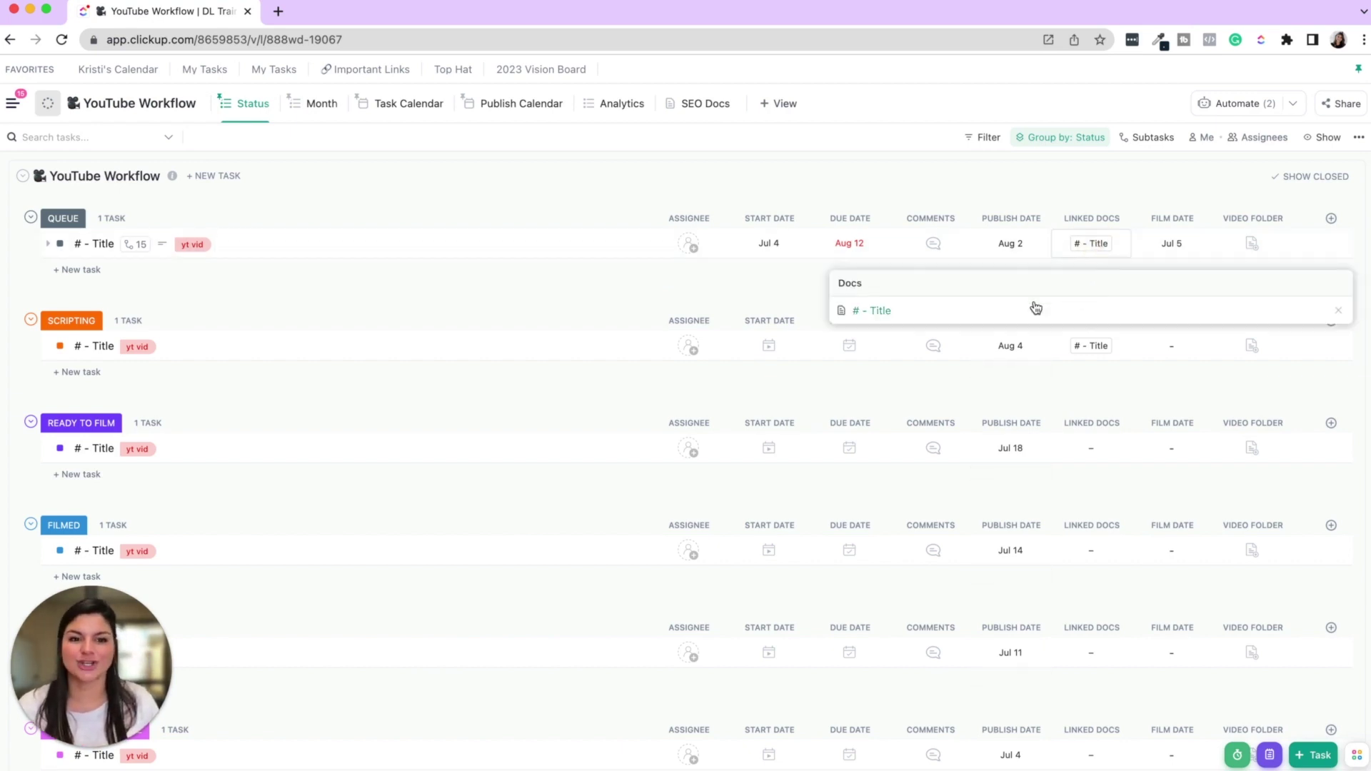
pyautogui.click(917, 318)
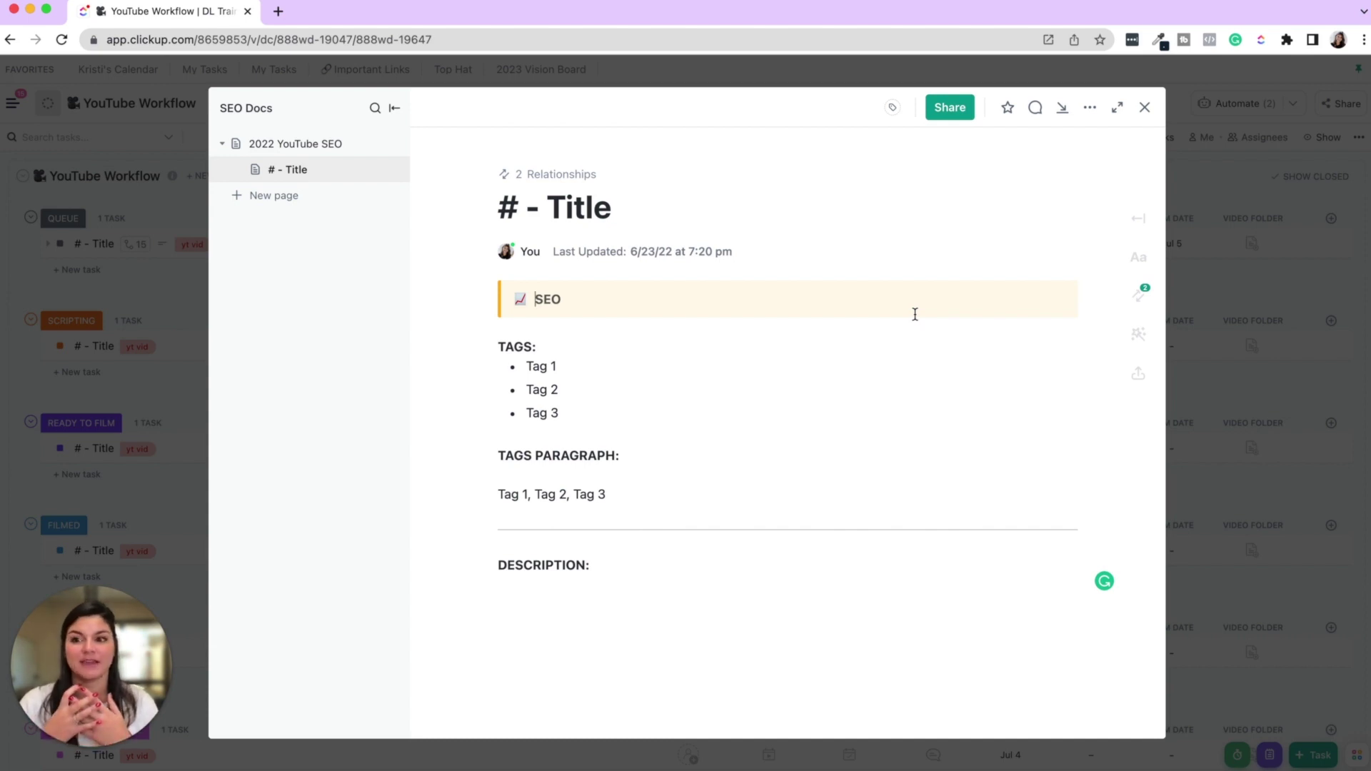
pyautogui.click(1144, 107)
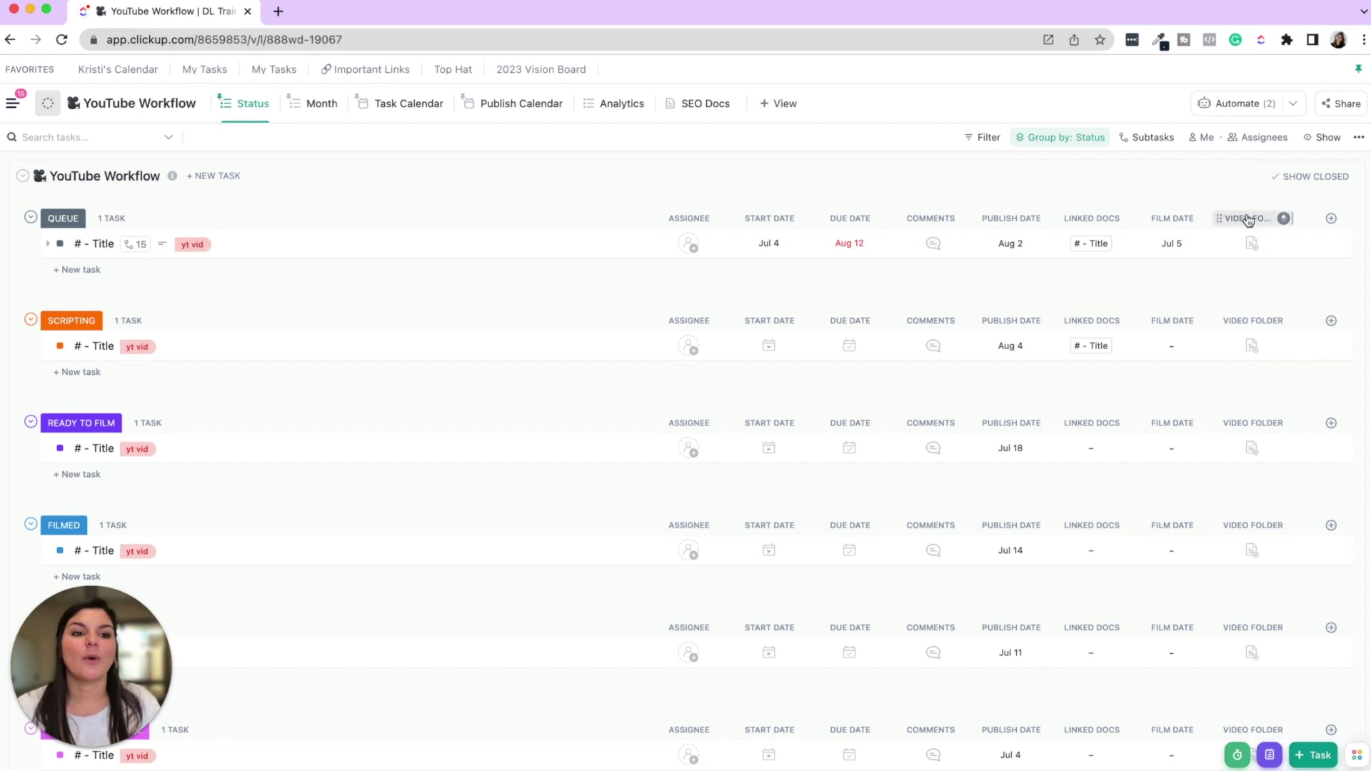
# - Pick Dropbox folder '061 - How to Use ClickUp in 2023' as the Queue task's Video Folder attachment
pyautogui.click(1252, 251)
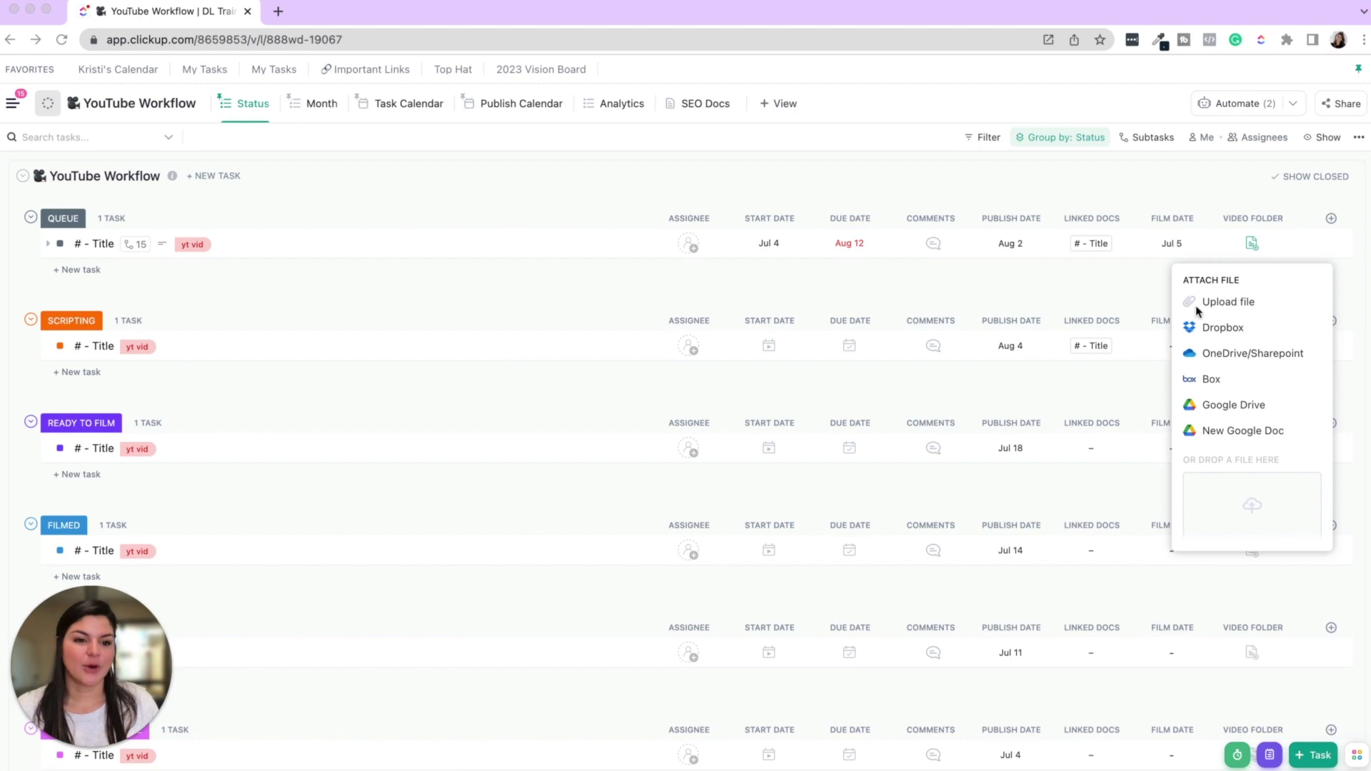
pyautogui.click(1241, 330)
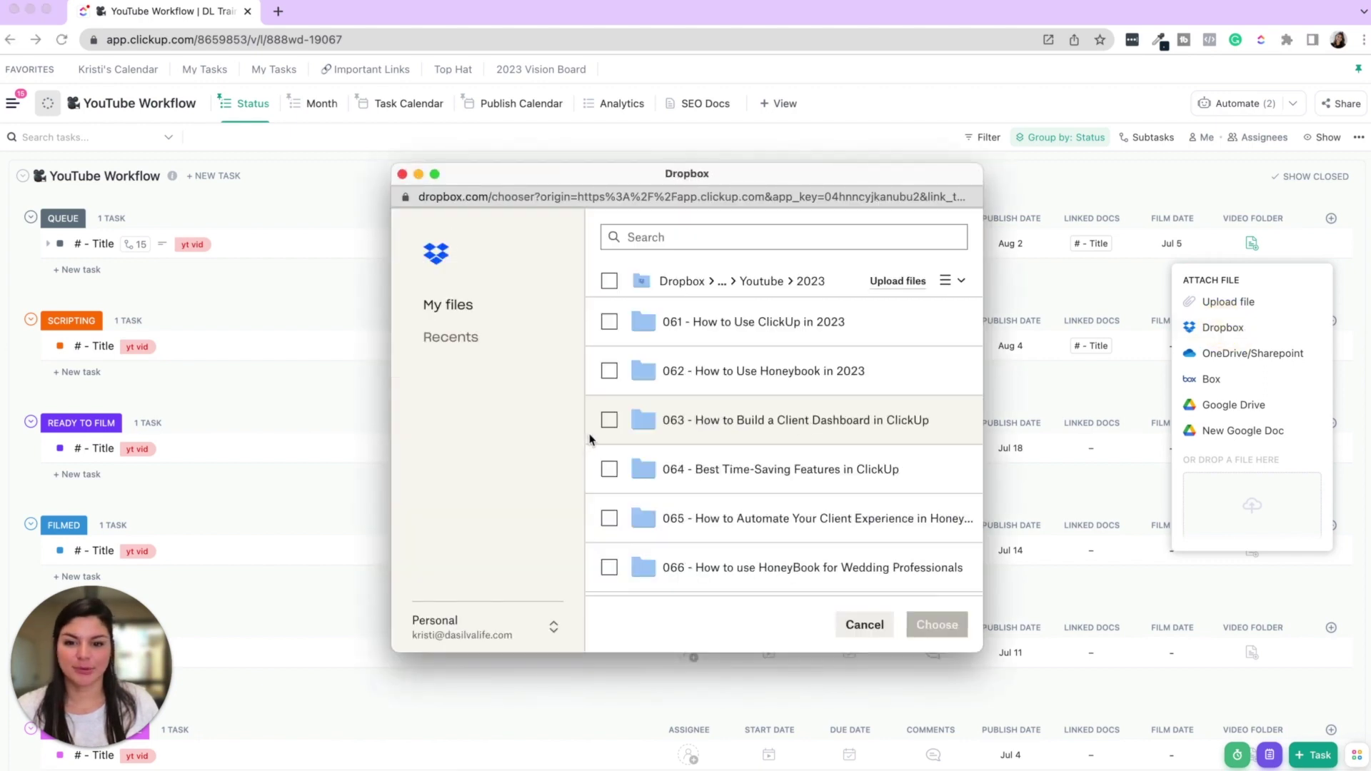
pyautogui.click(293, 352)
pyautogui.scroll(-1, 867, 338)
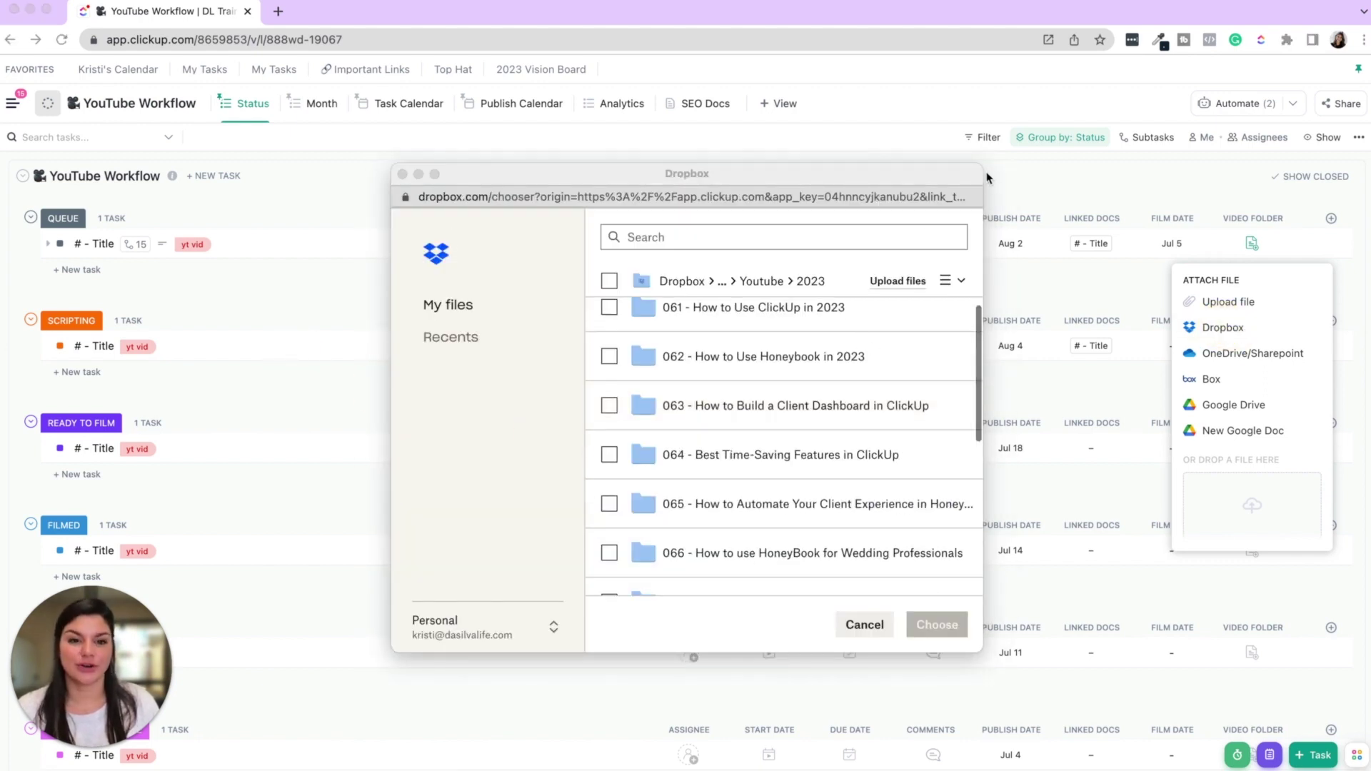
pyautogui.moveTo(978, 165); pyautogui.dragTo(1357, 140)
pyautogui.moveTo(1255, 147); pyautogui.dragTo(1111, 44)
pyautogui.scroll(1, 886, 369)
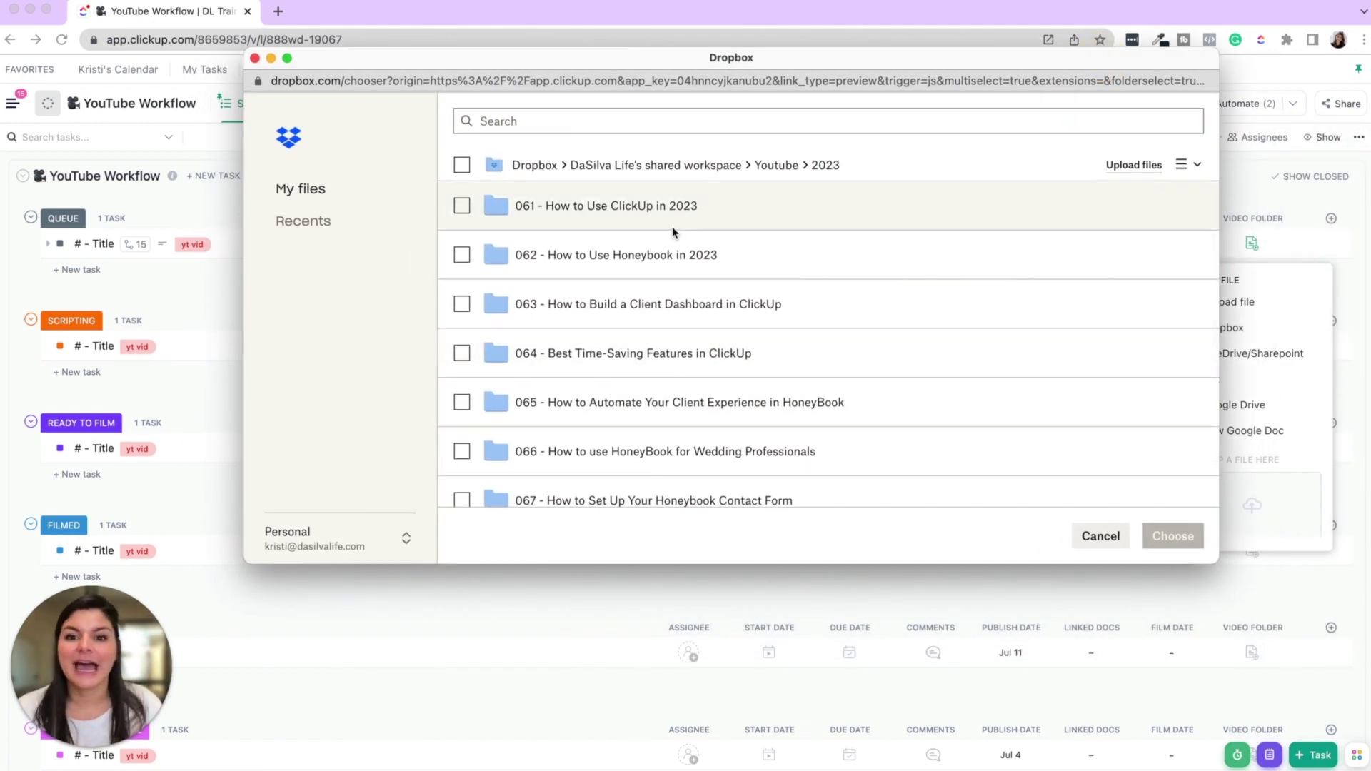
pyautogui.scroll(-2, 671, 226)
pyautogui.scroll(2, 571, 242)
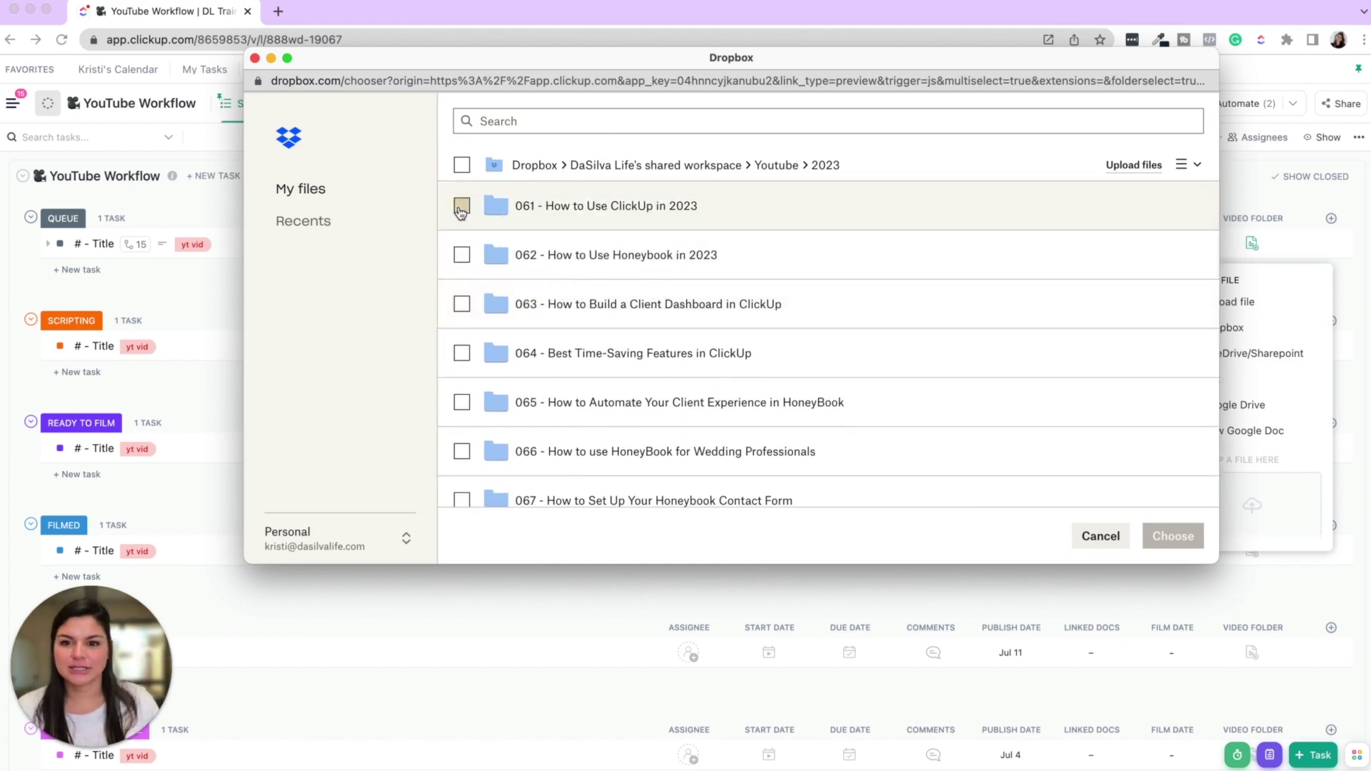
pyautogui.click(461, 205)
pyautogui.click(1162, 536)
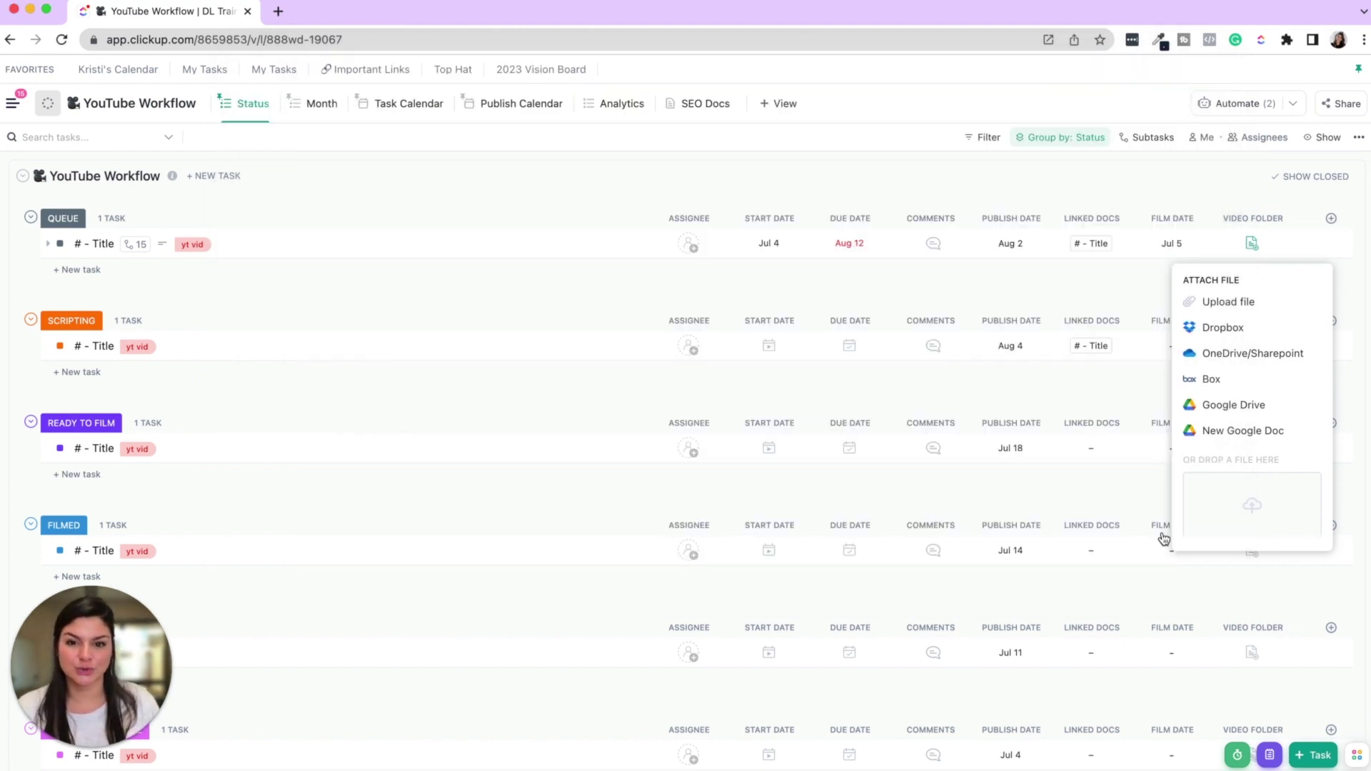
pyautogui.click(1223, 196)
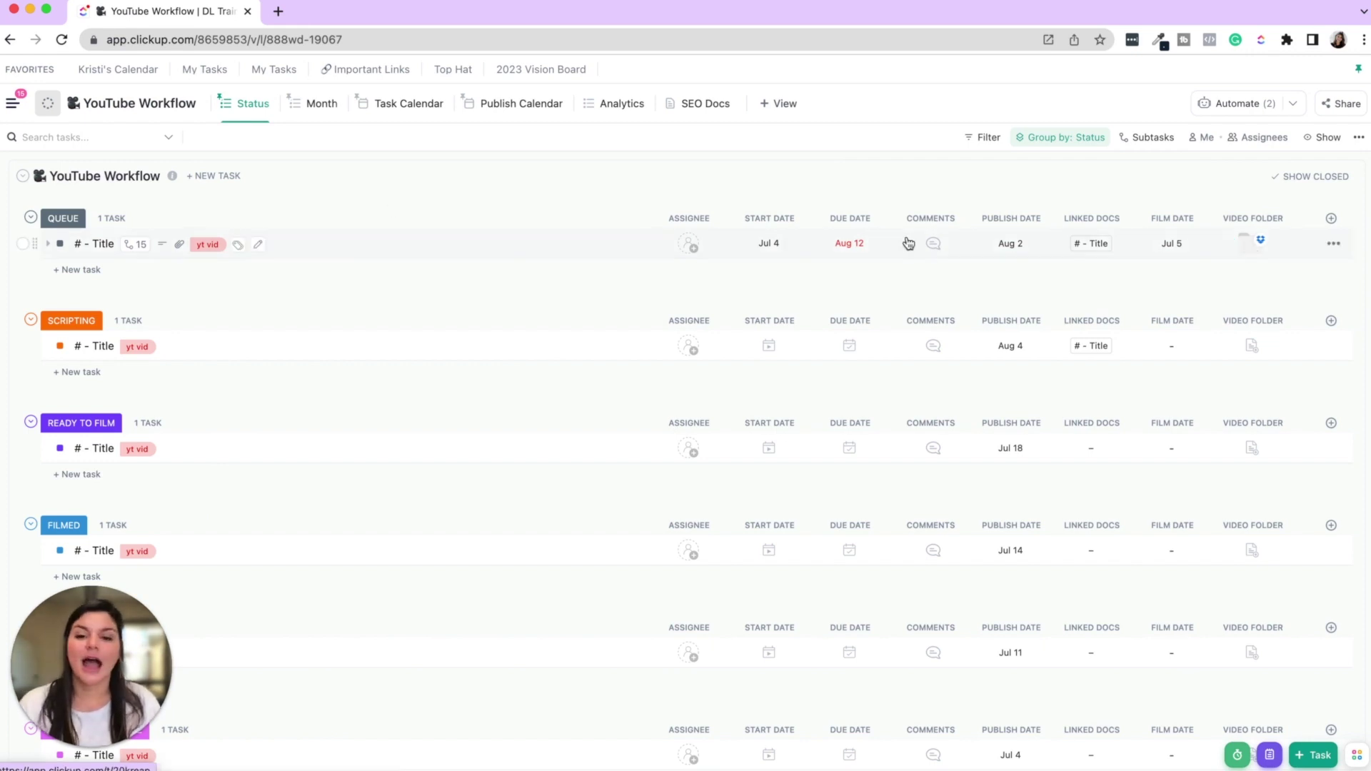
# - Open the attached Dropbox folder 061 in a new tab, then go back to the YouTube Workflow tab
pyautogui.click(1251, 247)
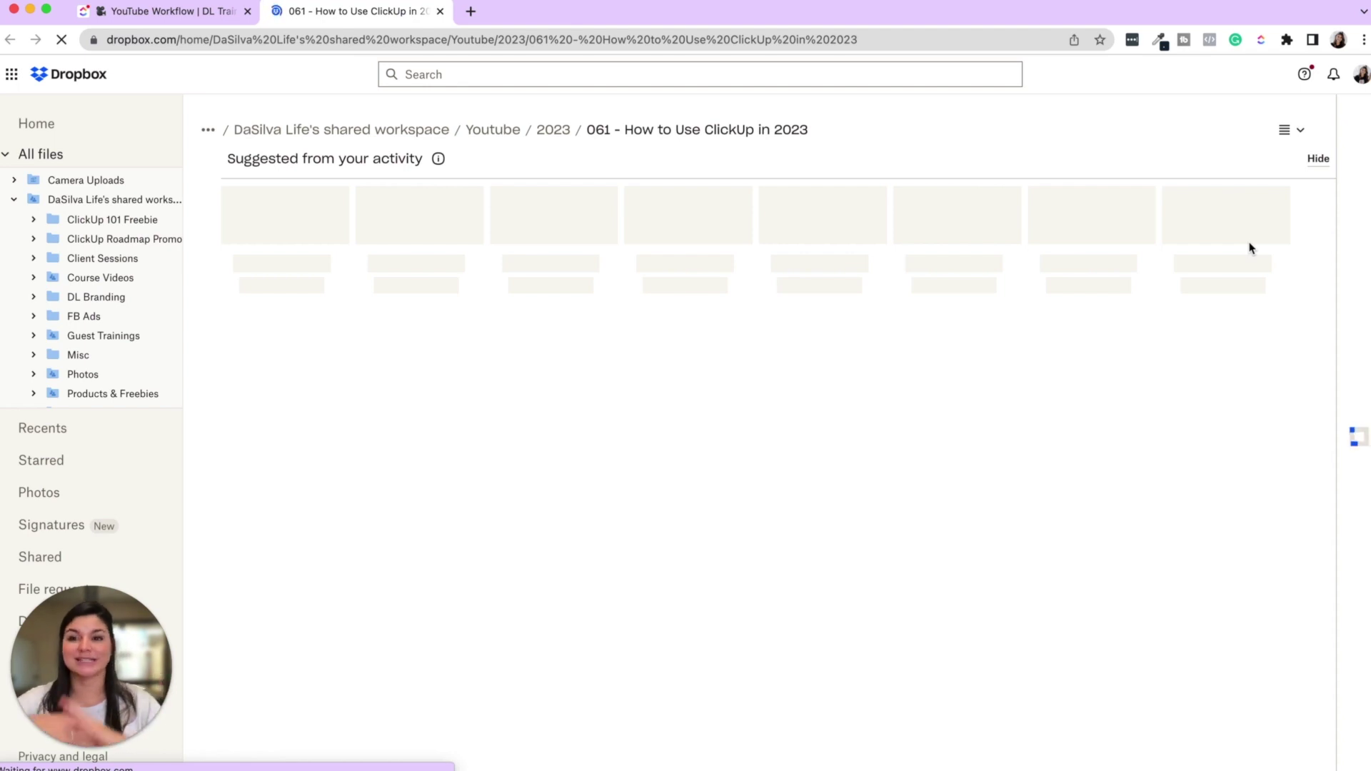
pyautogui.click(138, 13)
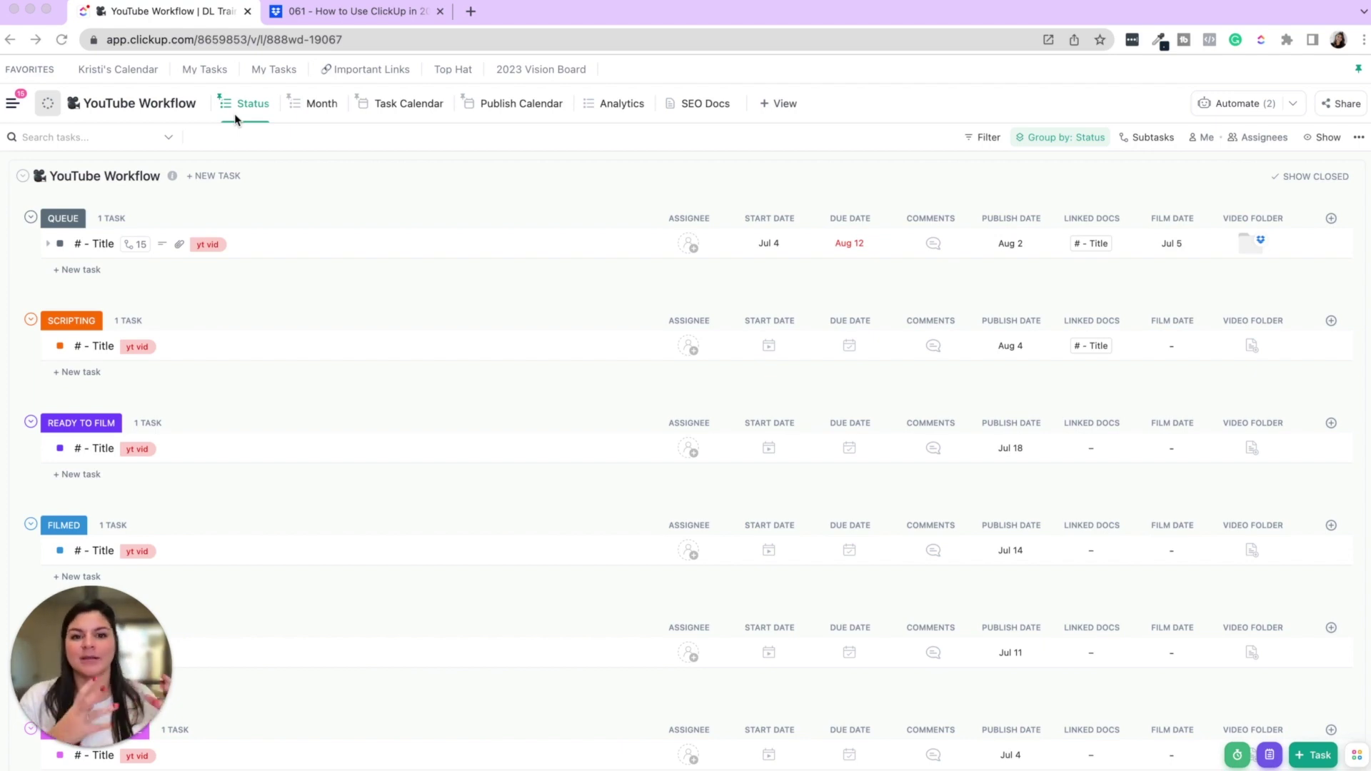
# - Dismiss the new-view popup and switch to the Month view showing June (2) and July (6)
pyautogui.click(778, 104)
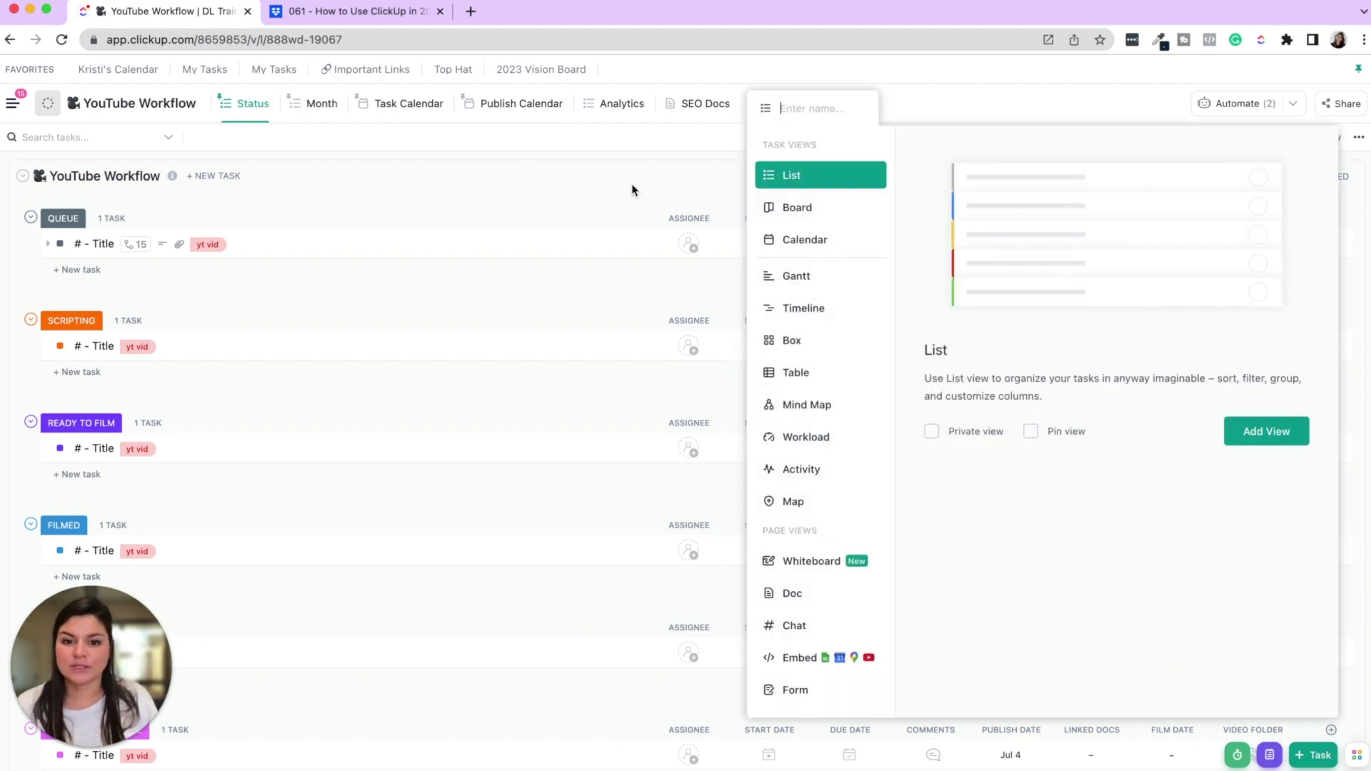
pyautogui.click(581, 165)
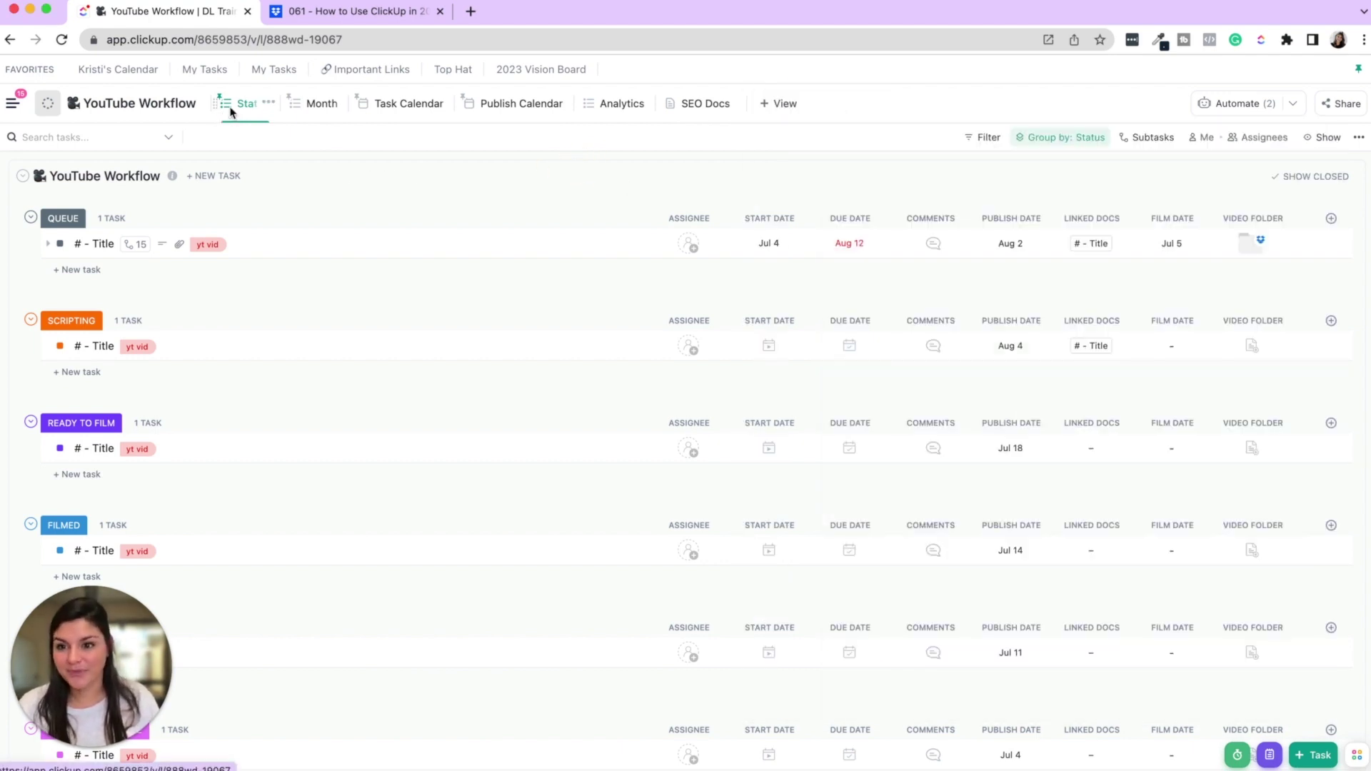
pyautogui.scroll(-5, 300, 266)
pyautogui.scroll(5, 300, 266)
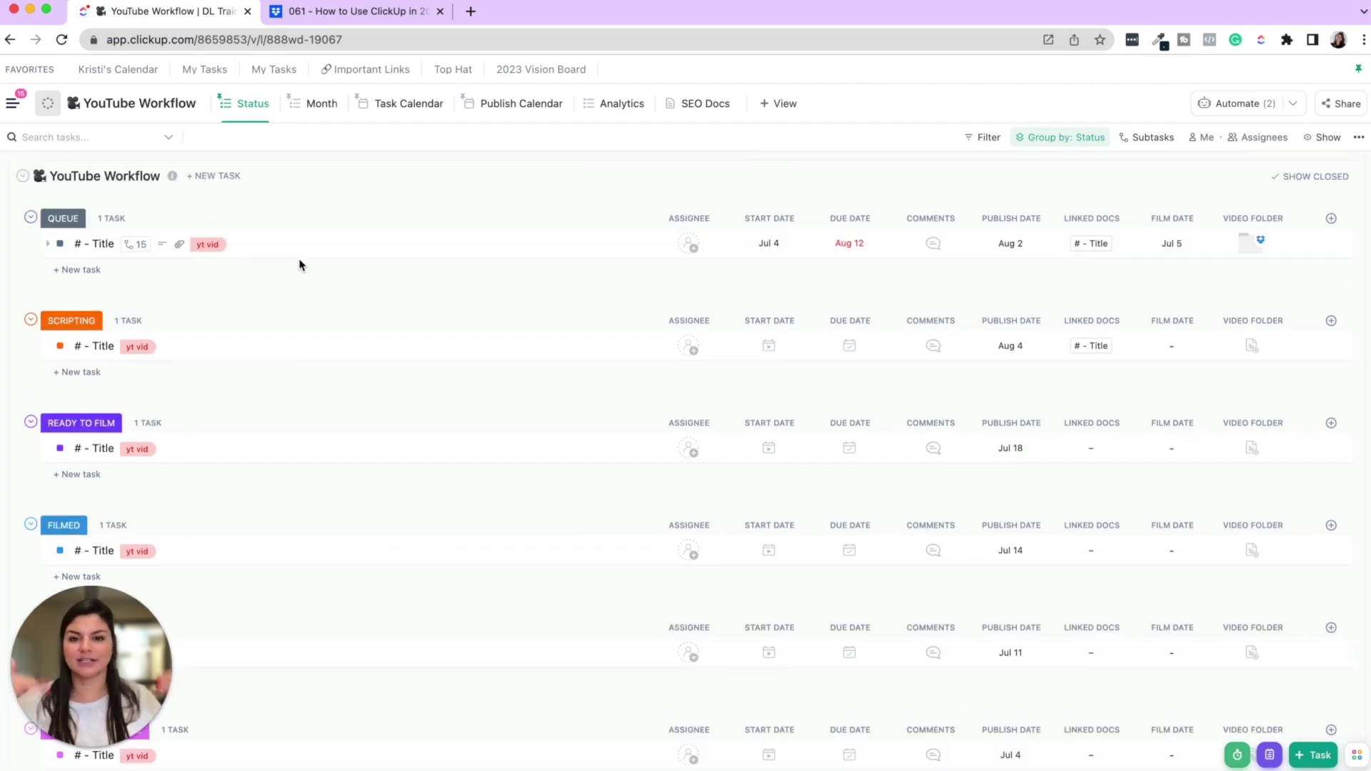
pyautogui.click(312, 104)
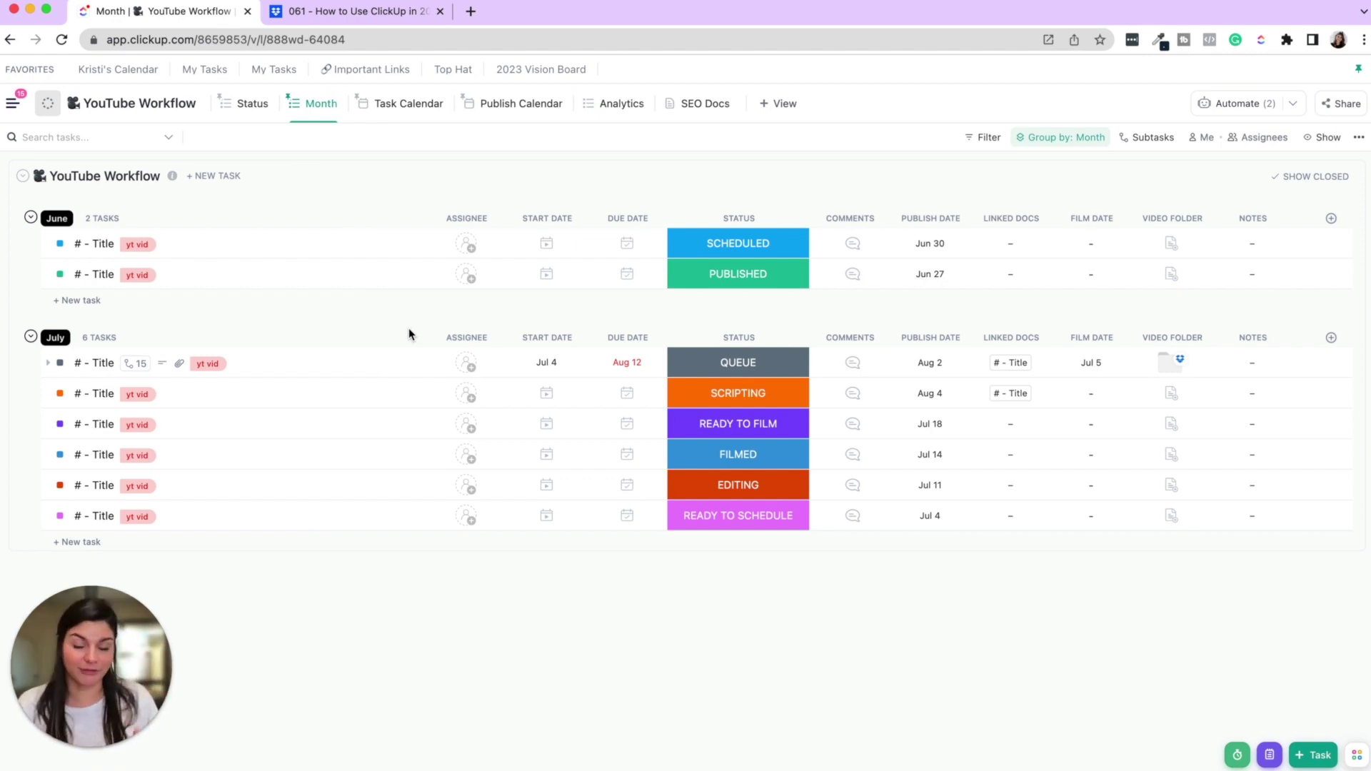
# - Create a new view named 'Month'
pyautogui.click(1047, 143)
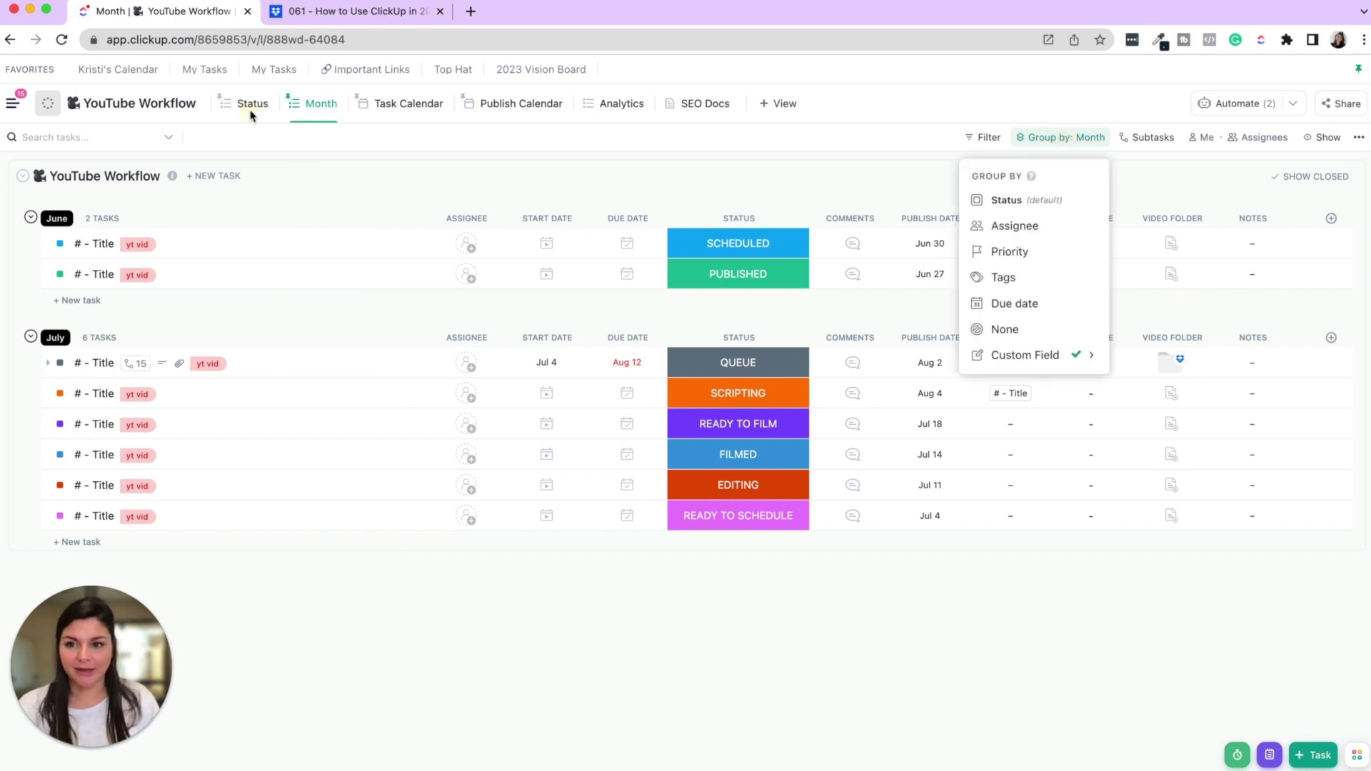
pyautogui.click(782, 105)
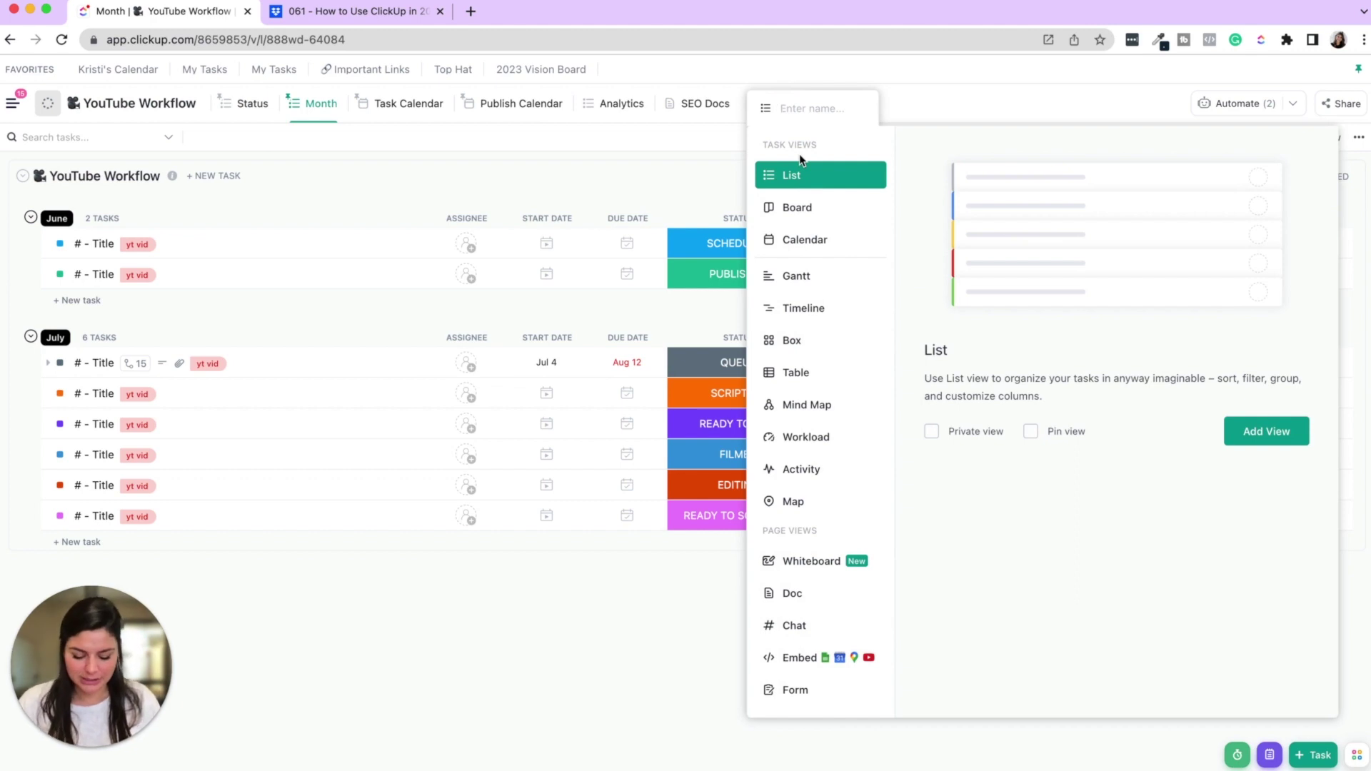
pyautogui.write('Month')
pyautogui.press('Return')
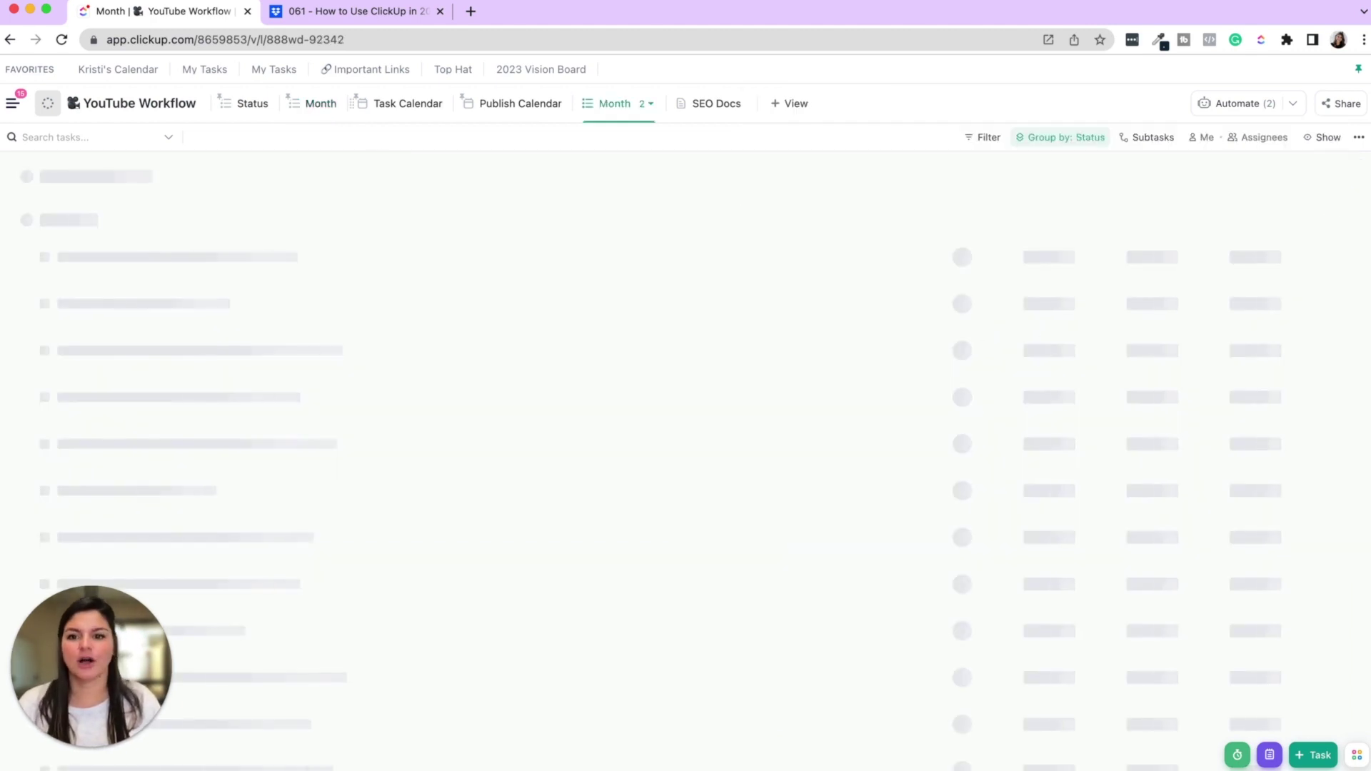
# - Unstack the new Month view from Analytics and place it after the original Month view
pyautogui.click(646, 111)
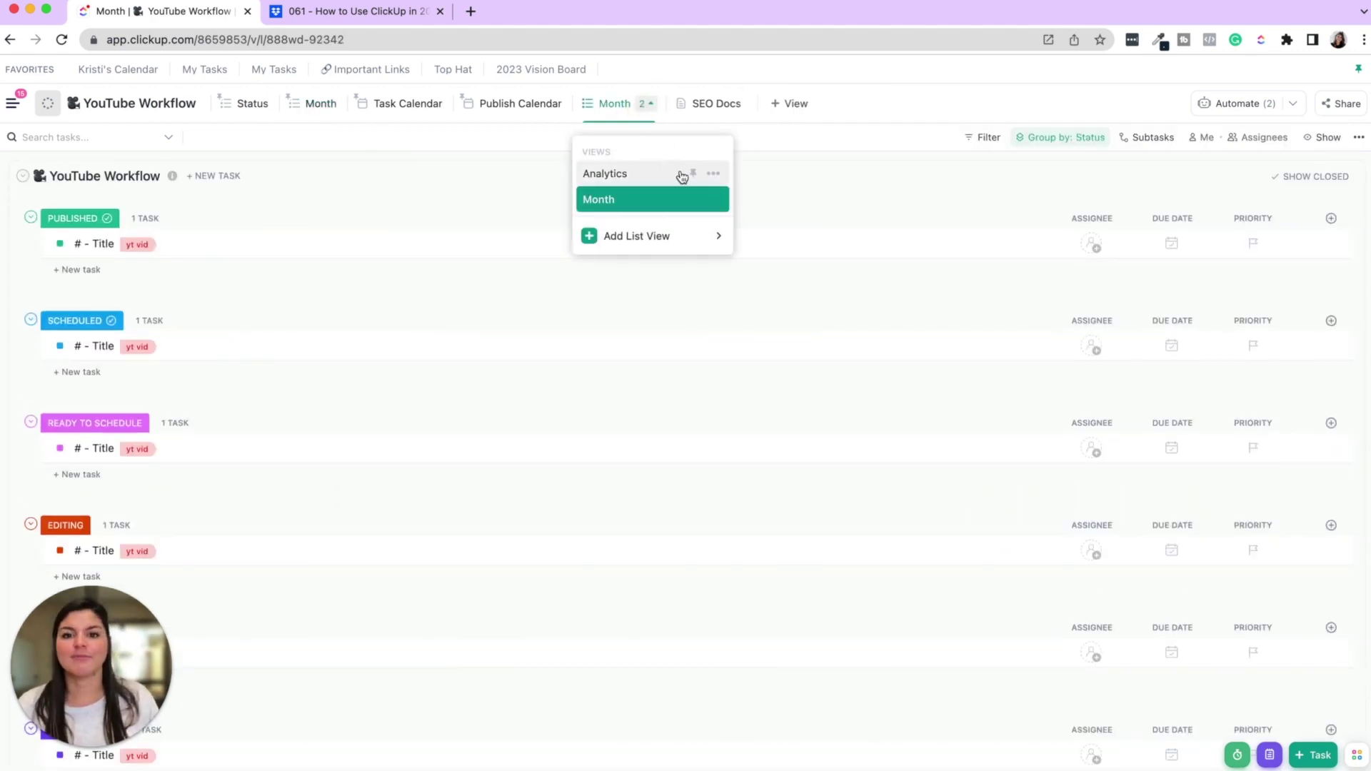
pyautogui.click(694, 203)
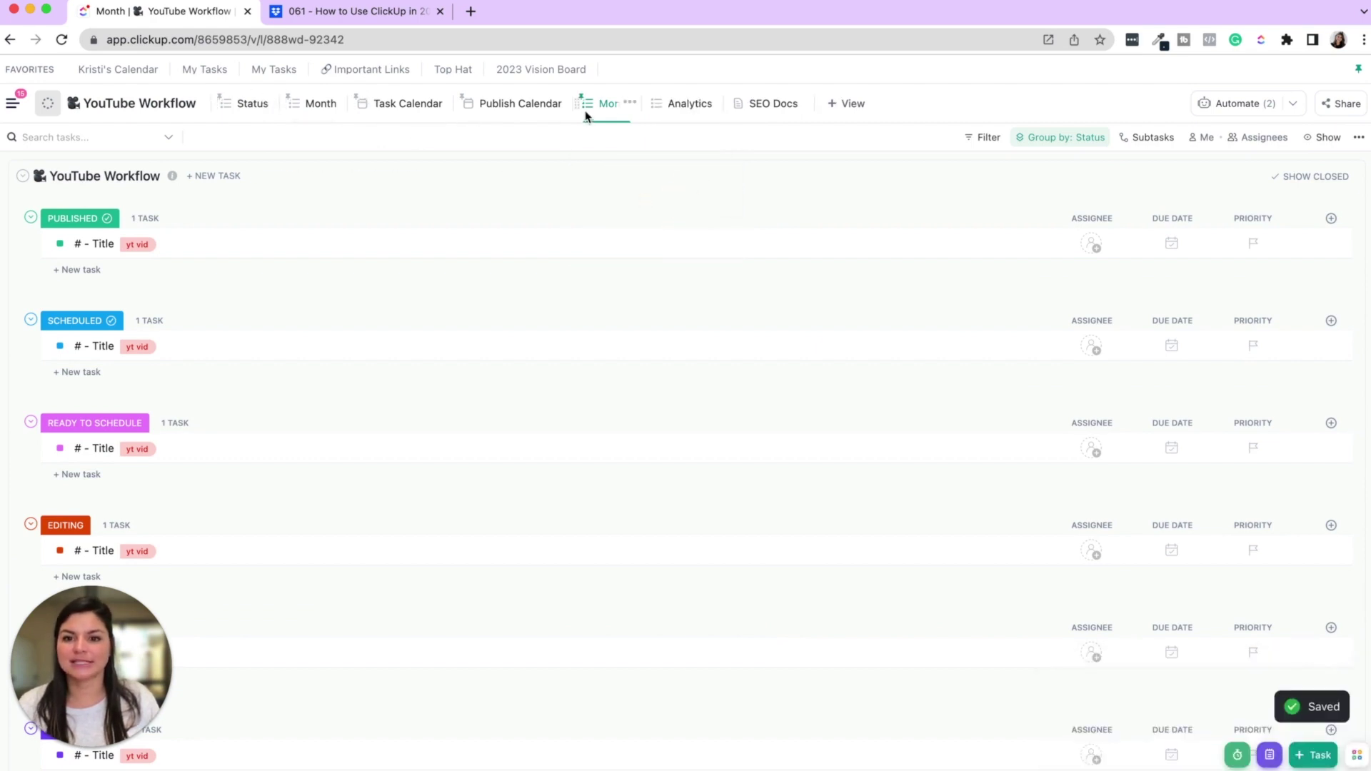
pyautogui.moveTo(587, 109); pyautogui.dragTo(381, 102)
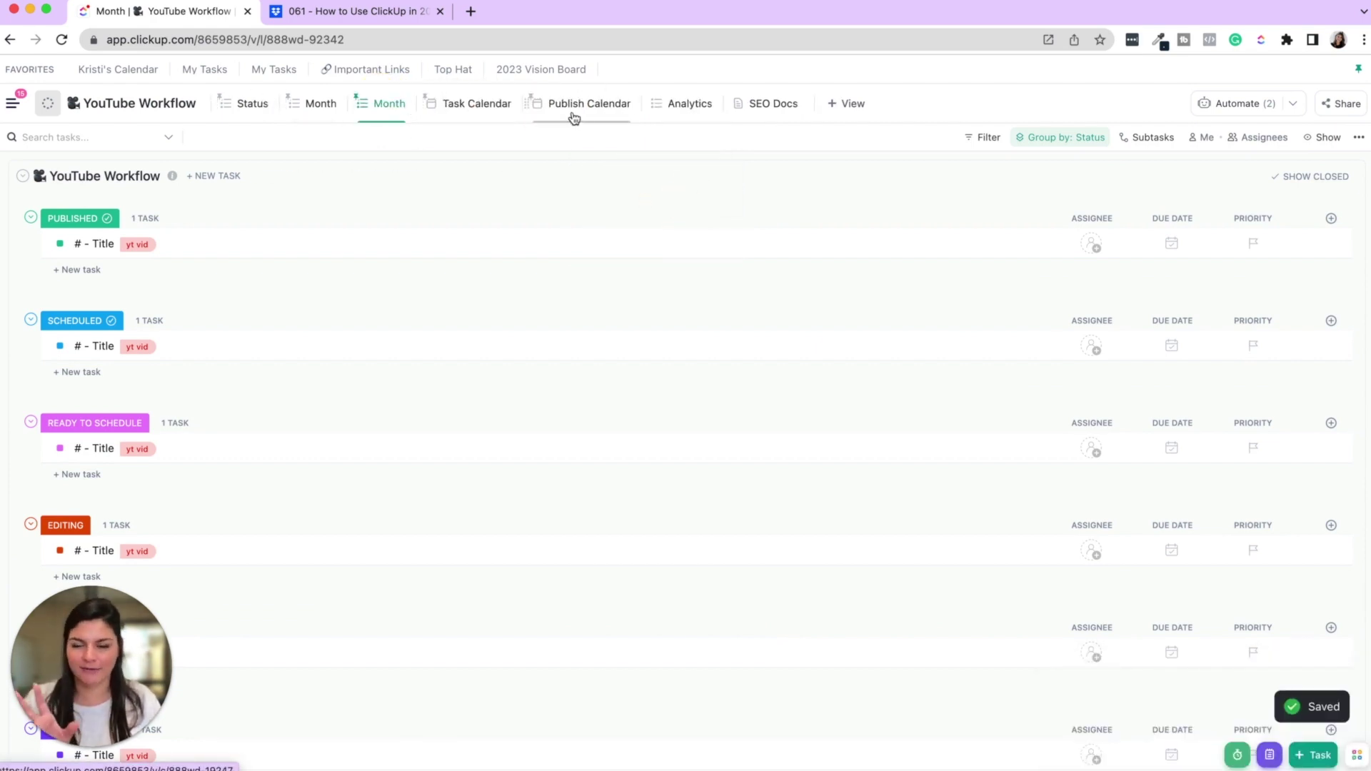
# - Group the new view's tasks by the Month custom field
pyautogui.click(1074, 140)
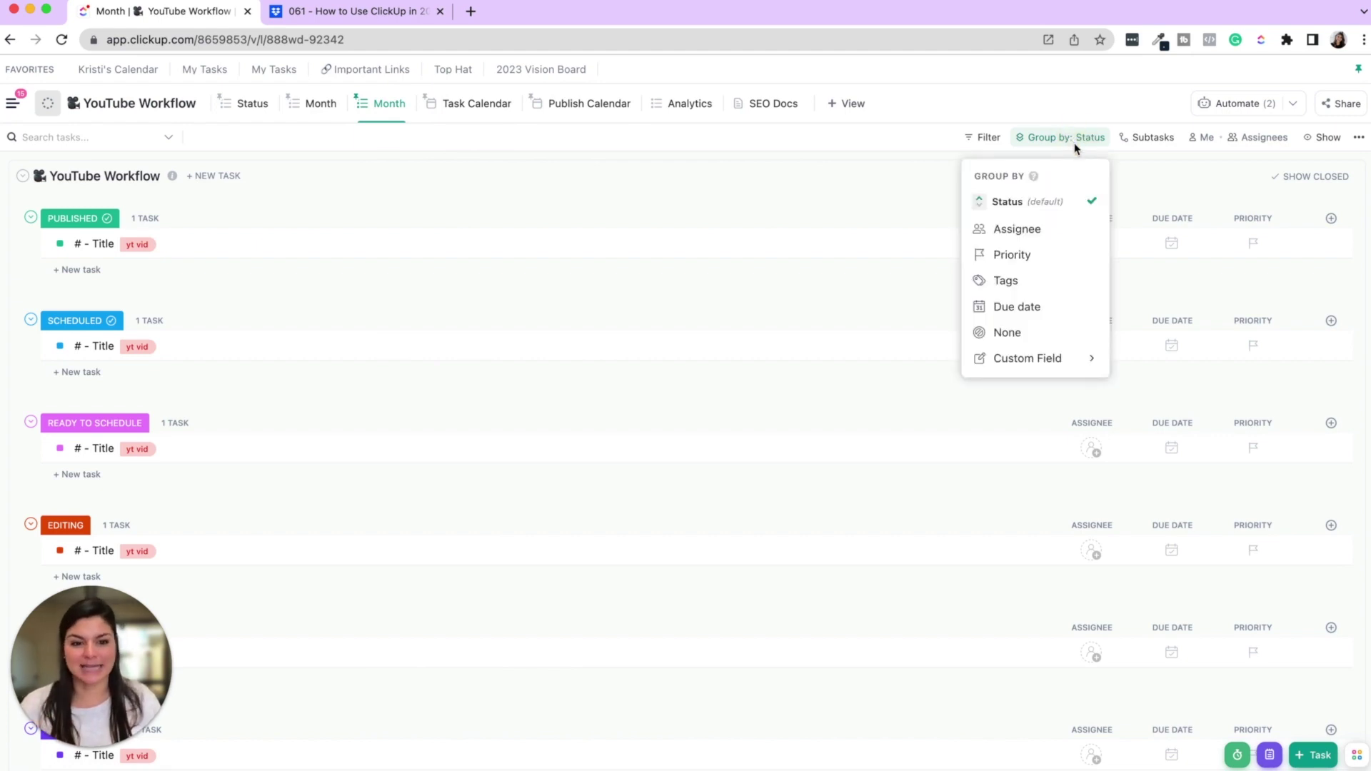
pyautogui.click(1039, 358)
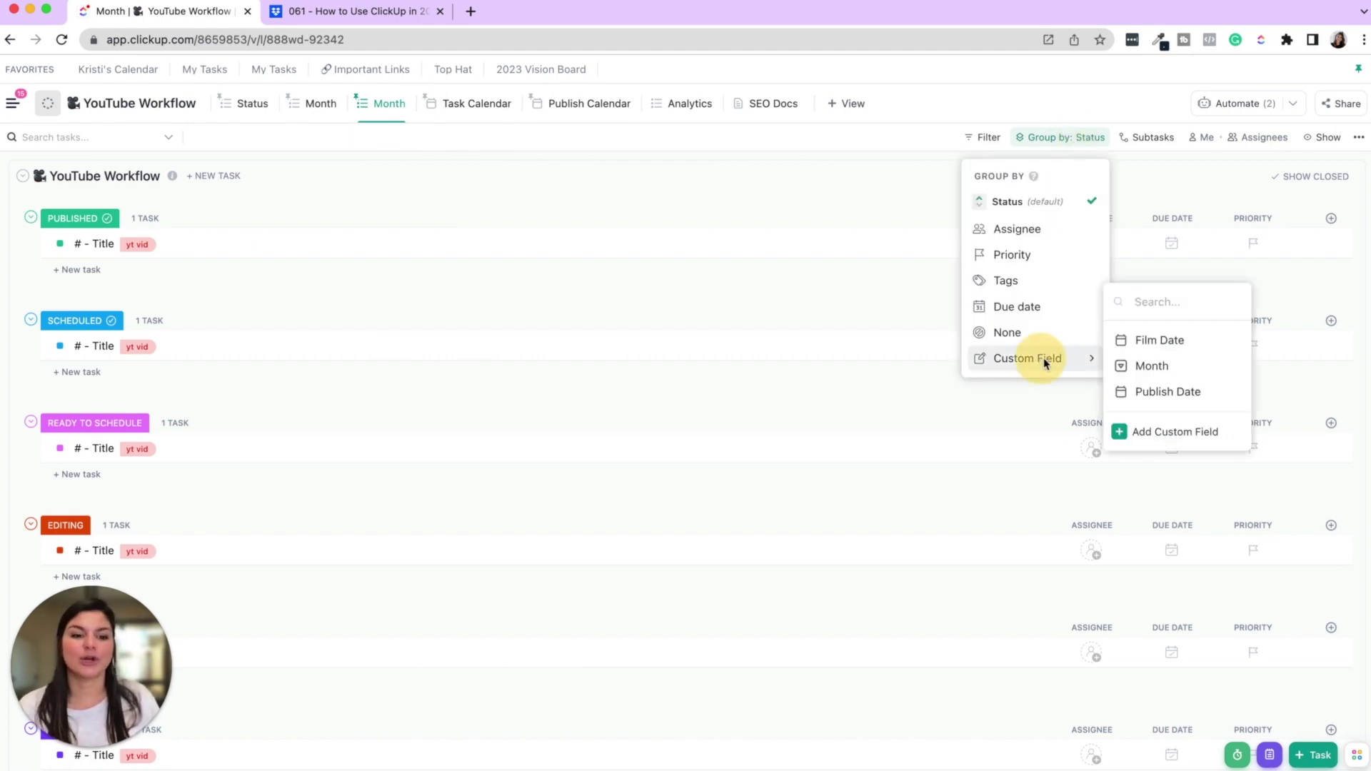
pyautogui.click(1149, 368)
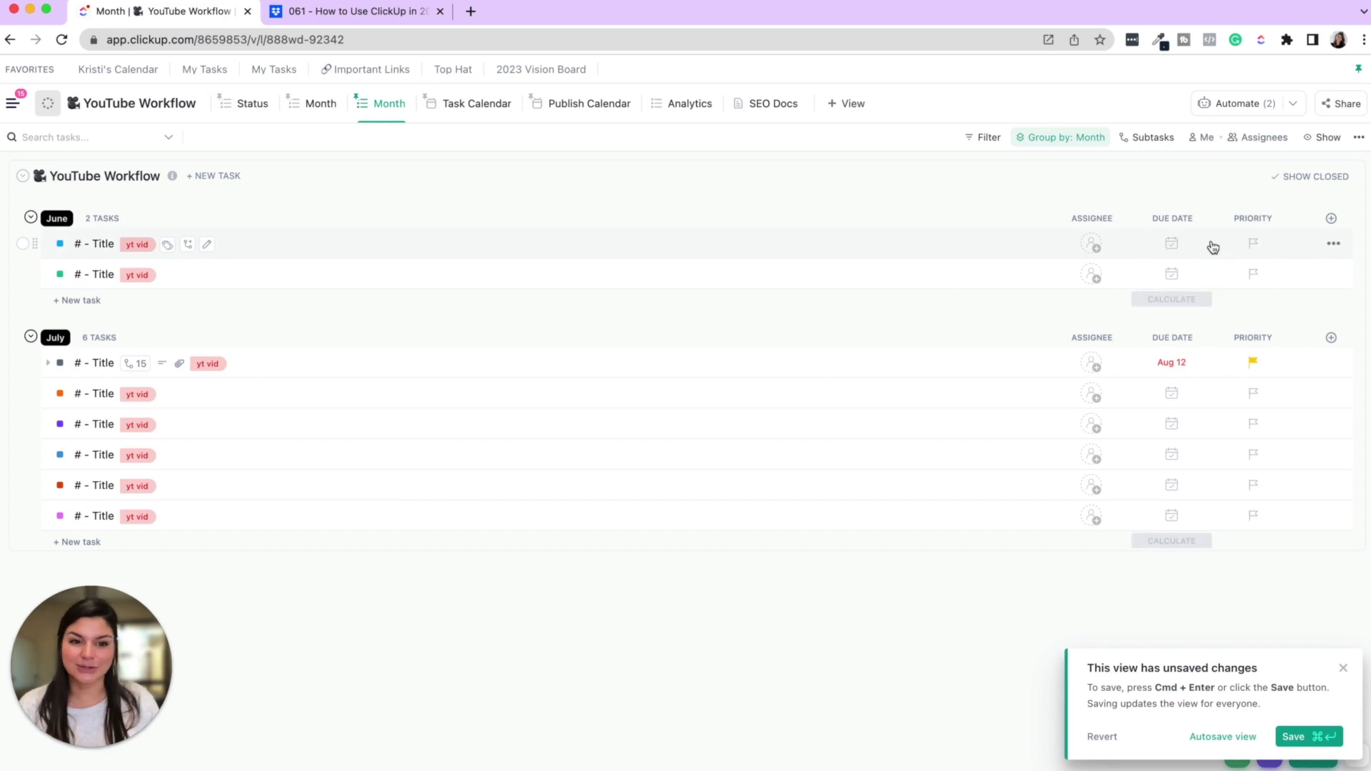
# - Turn on autosave for the new Month view after comparing it with the original Month view
pyautogui.click(1224, 736)
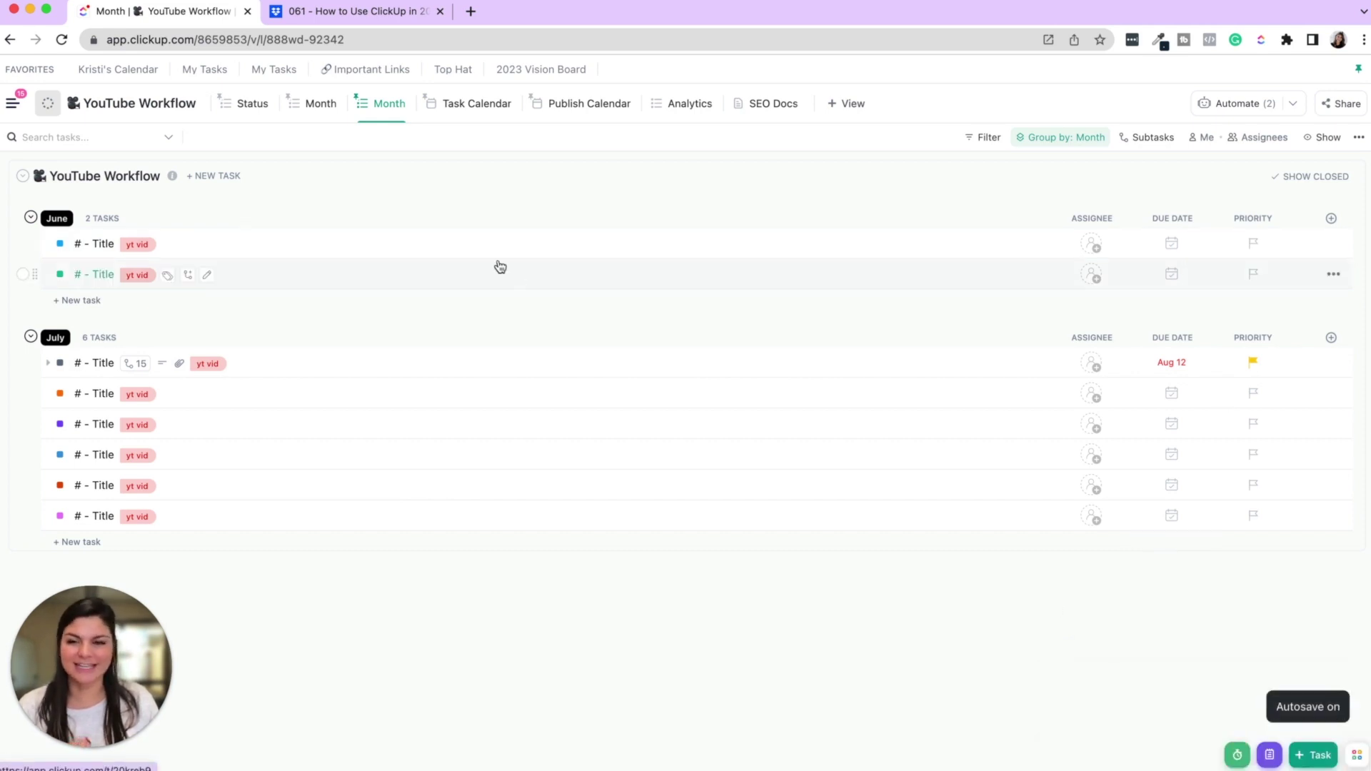
pyautogui.click(300, 107)
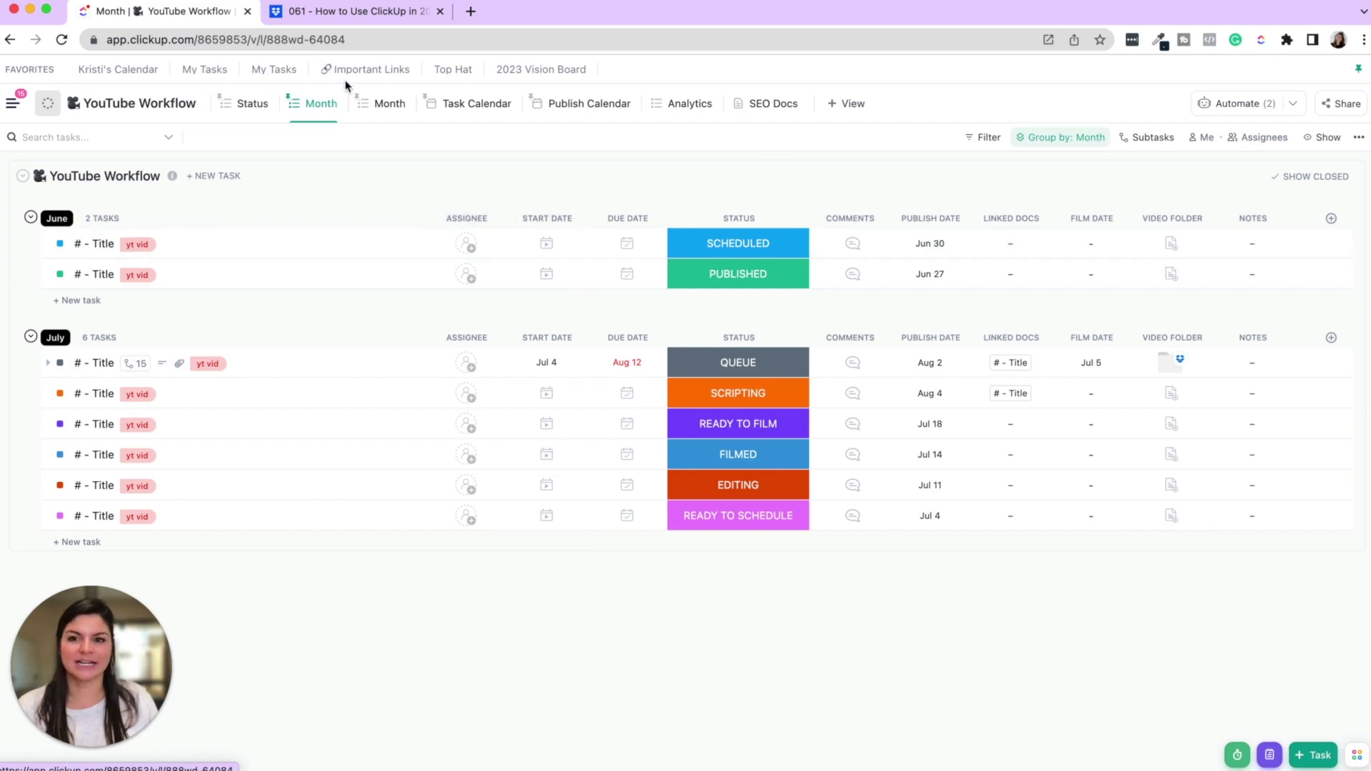
pyautogui.click(375, 104)
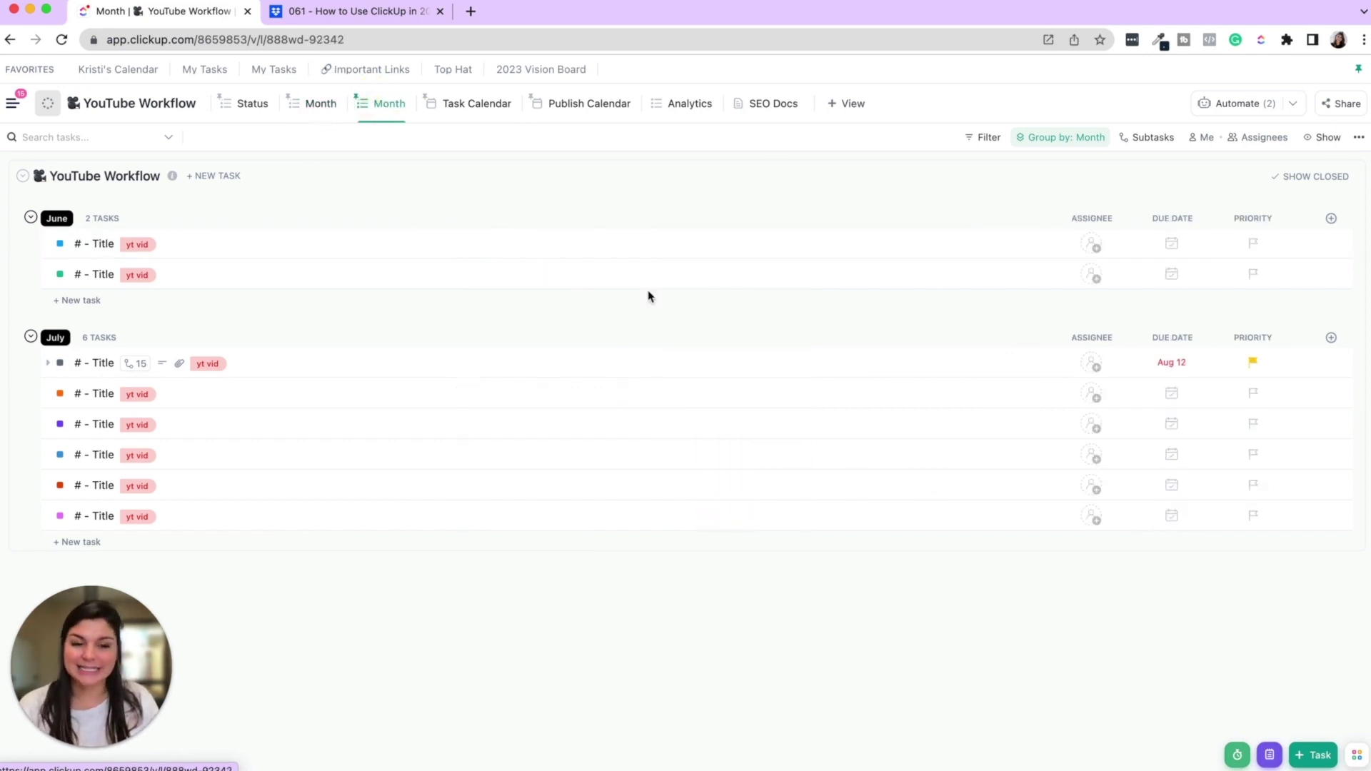
# - Add the Status column to the new Month view from the Show/Hide field list
pyautogui.click(1331, 218)
pyautogui.click(1221, 258)
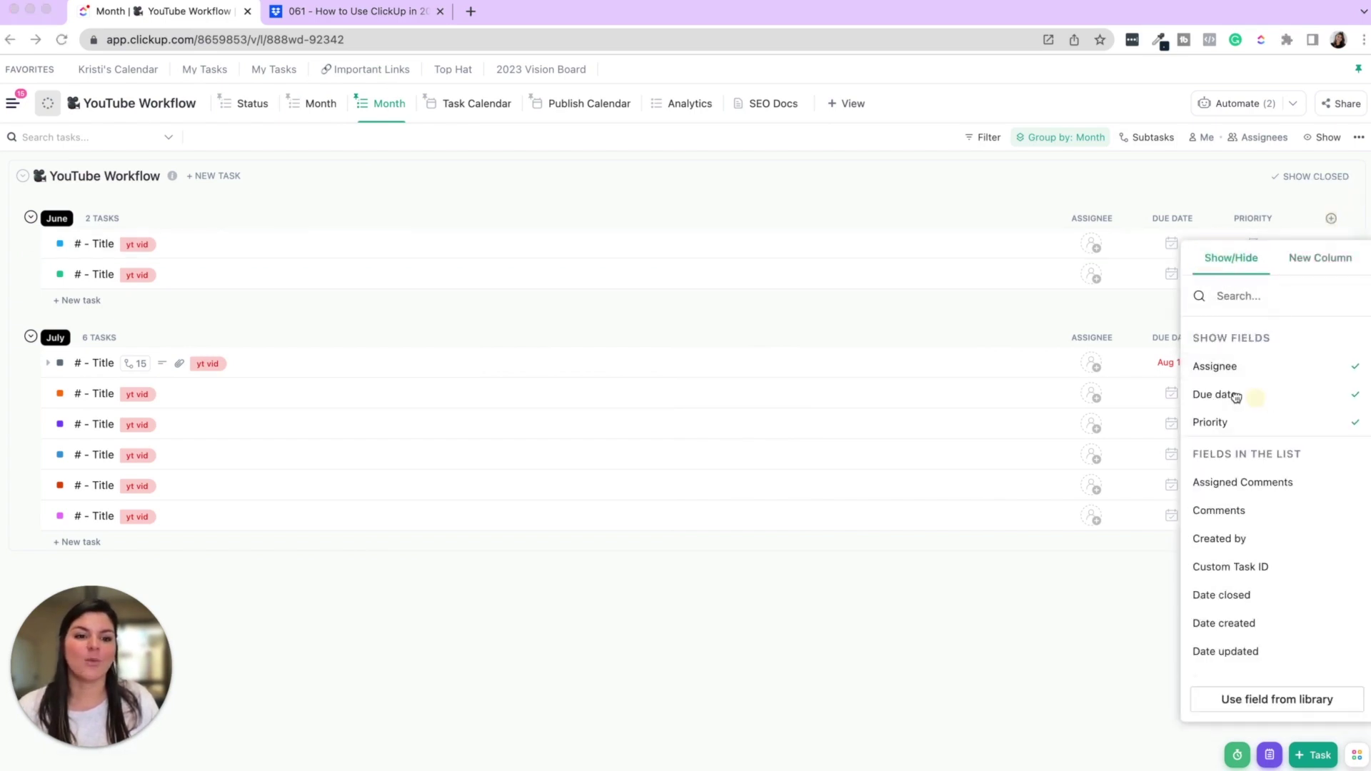
pyautogui.scroll(-5, 1306, 460)
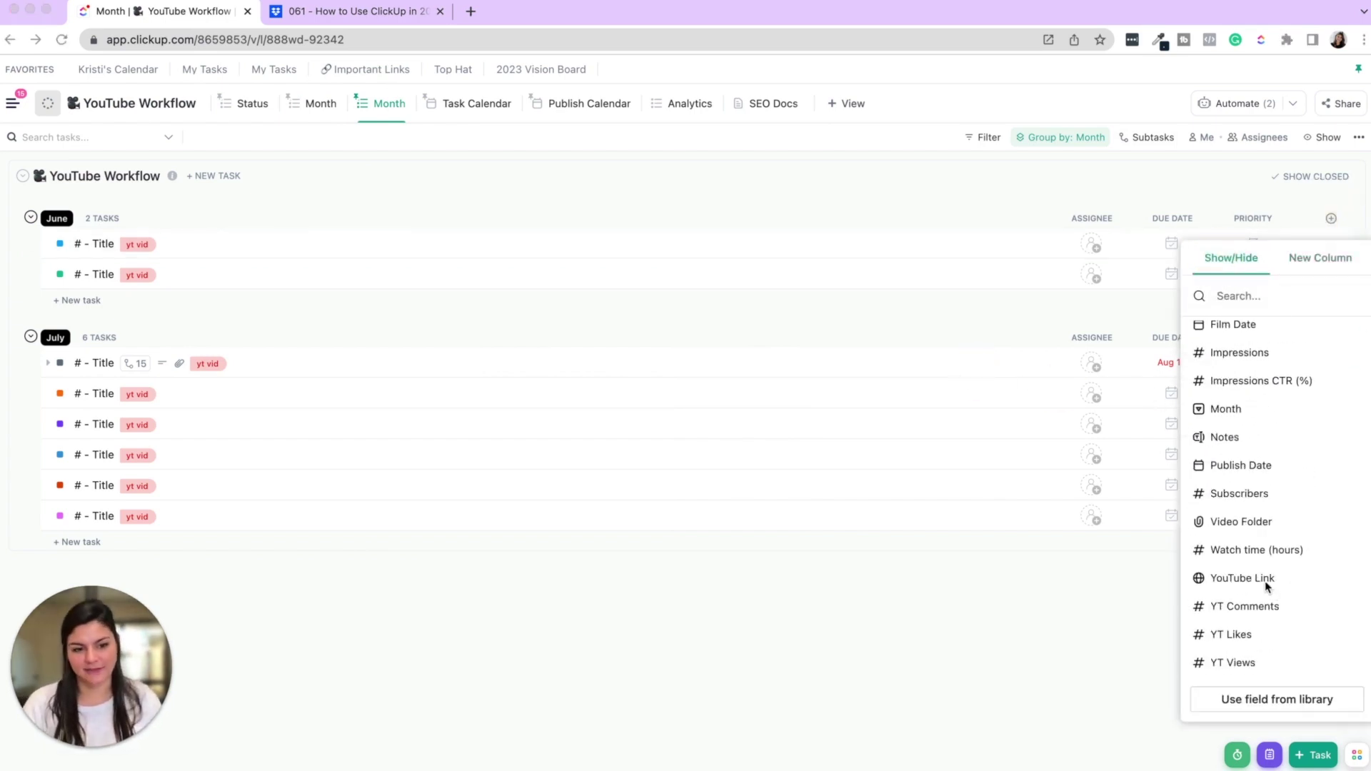
pyautogui.scroll(5, 1256, 464)
pyautogui.scroll(-3, 1268, 471)
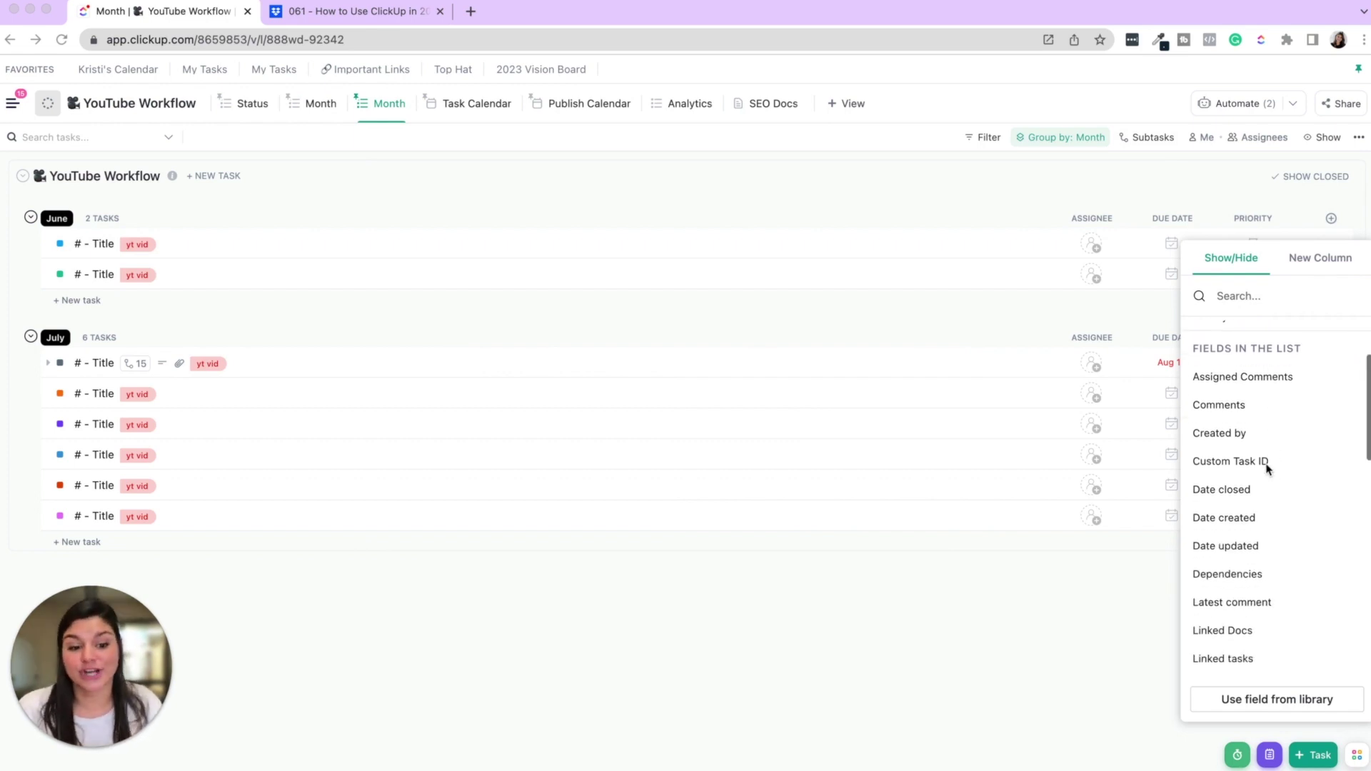
pyautogui.scroll(-3, 1268, 468)
pyautogui.click(1237, 611)
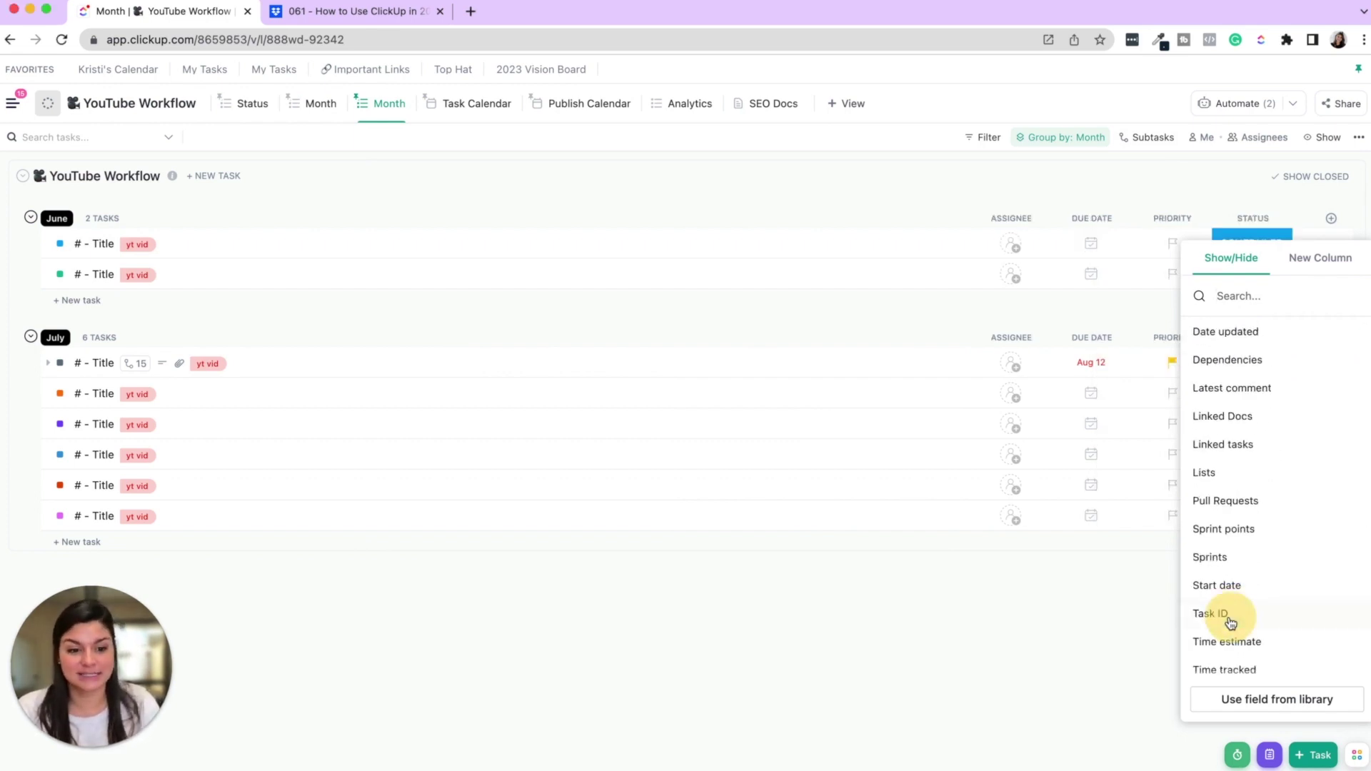
# - Add Film Date, Publish Date and Video Folder columns, then rearrange the column order
pyautogui.scroll(-5, 1303, 434)
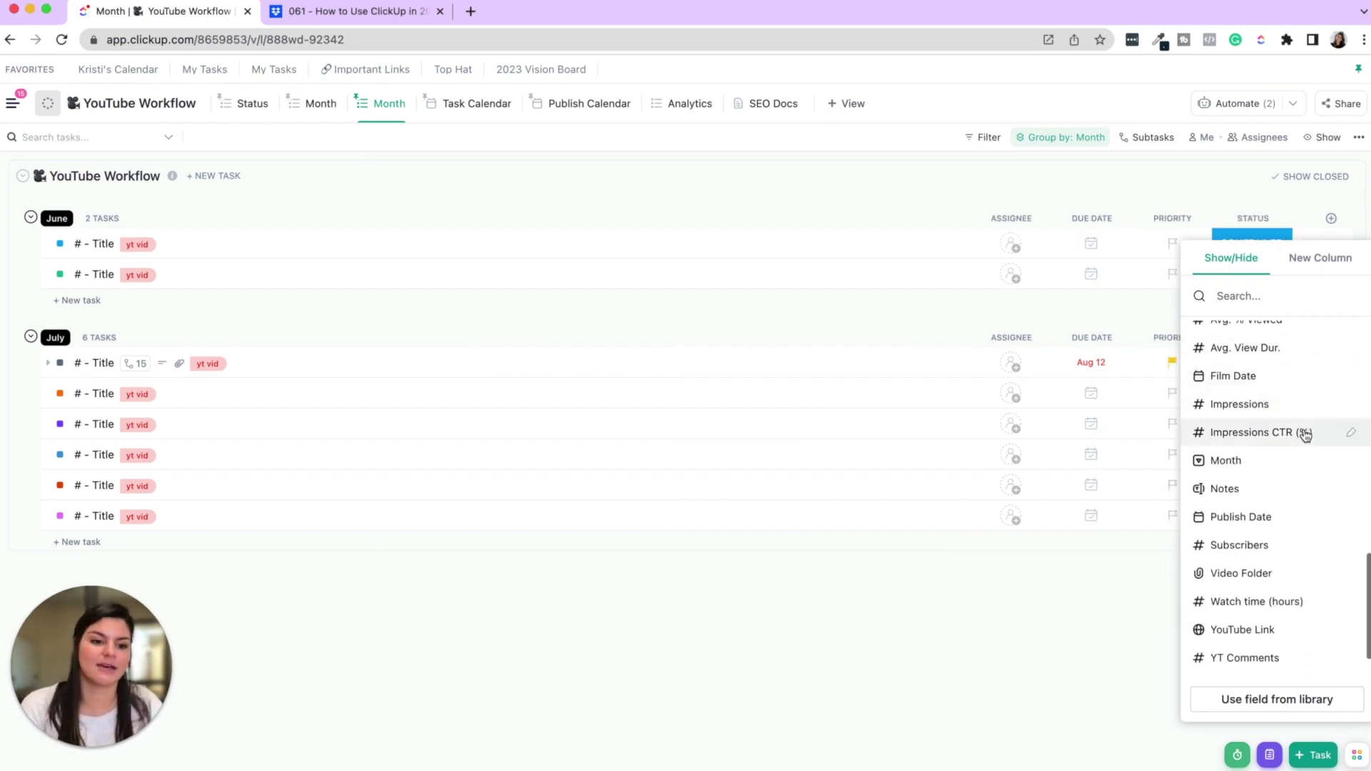
pyautogui.click(1263, 377)
pyautogui.scroll(-1, 1255, 492)
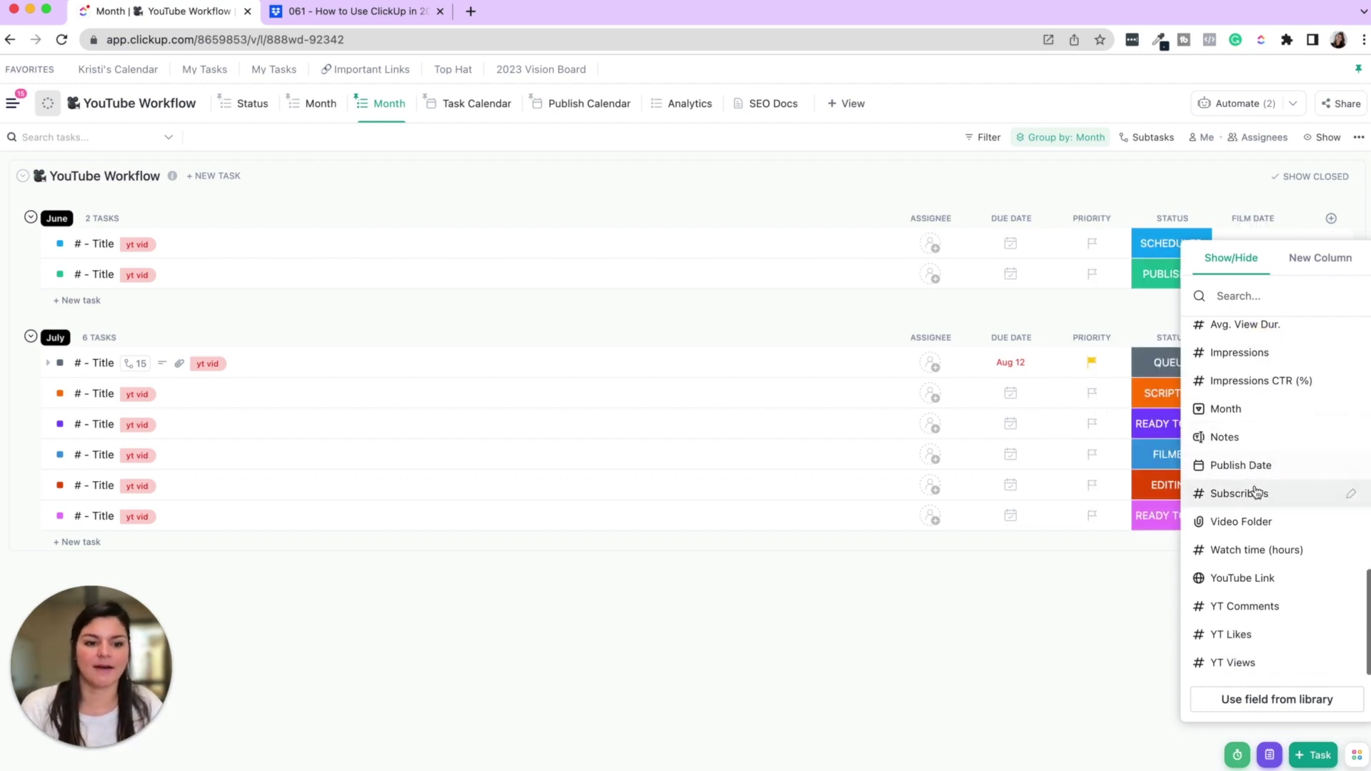
pyautogui.click(1253, 465)
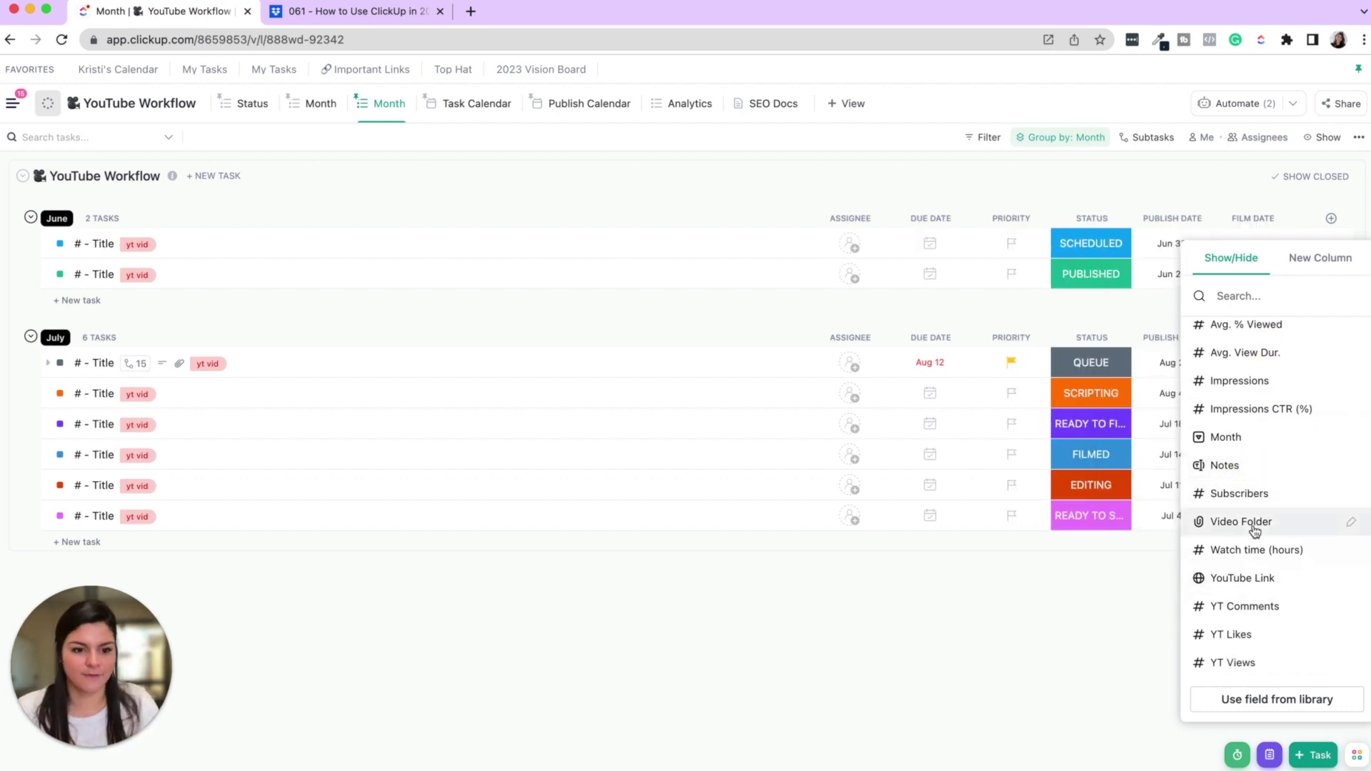
pyautogui.click(1254, 530)
pyautogui.click(1172, 184)
pyautogui.moveTo(1254, 221); pyautogui.dragTo(1213, 231)
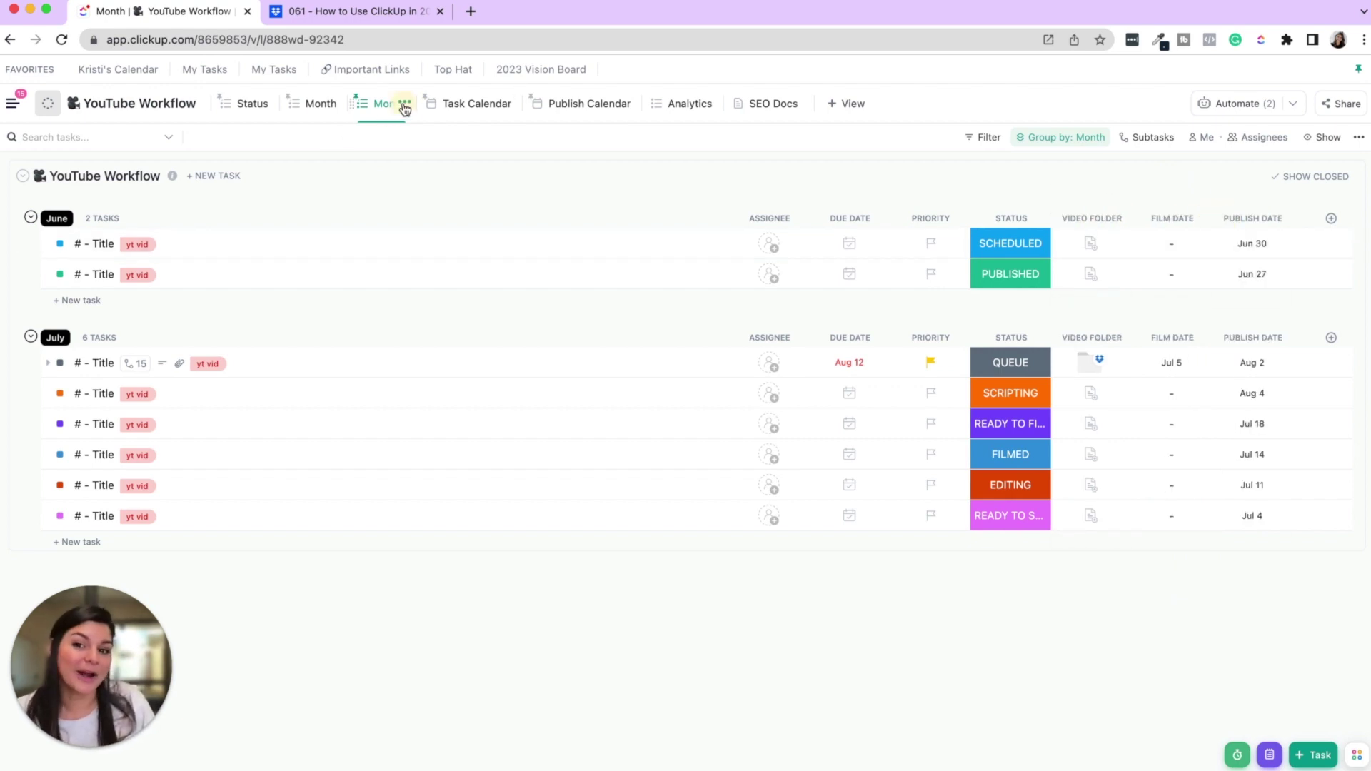
# - Delete the new Month view and duplicate the Status view as a list
pyautogui.click(404, 108)
pyautogui.click(403, 287)
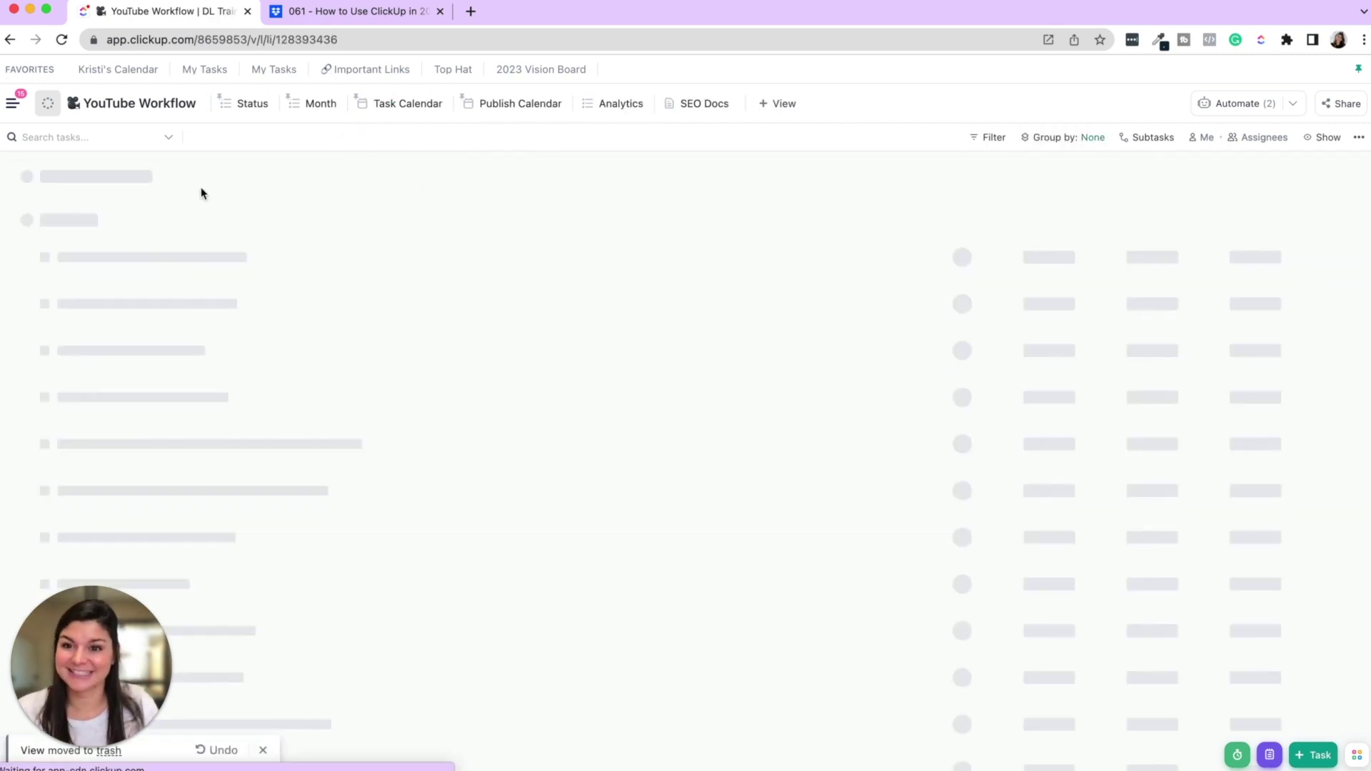
pyautogui.click(250, 106)
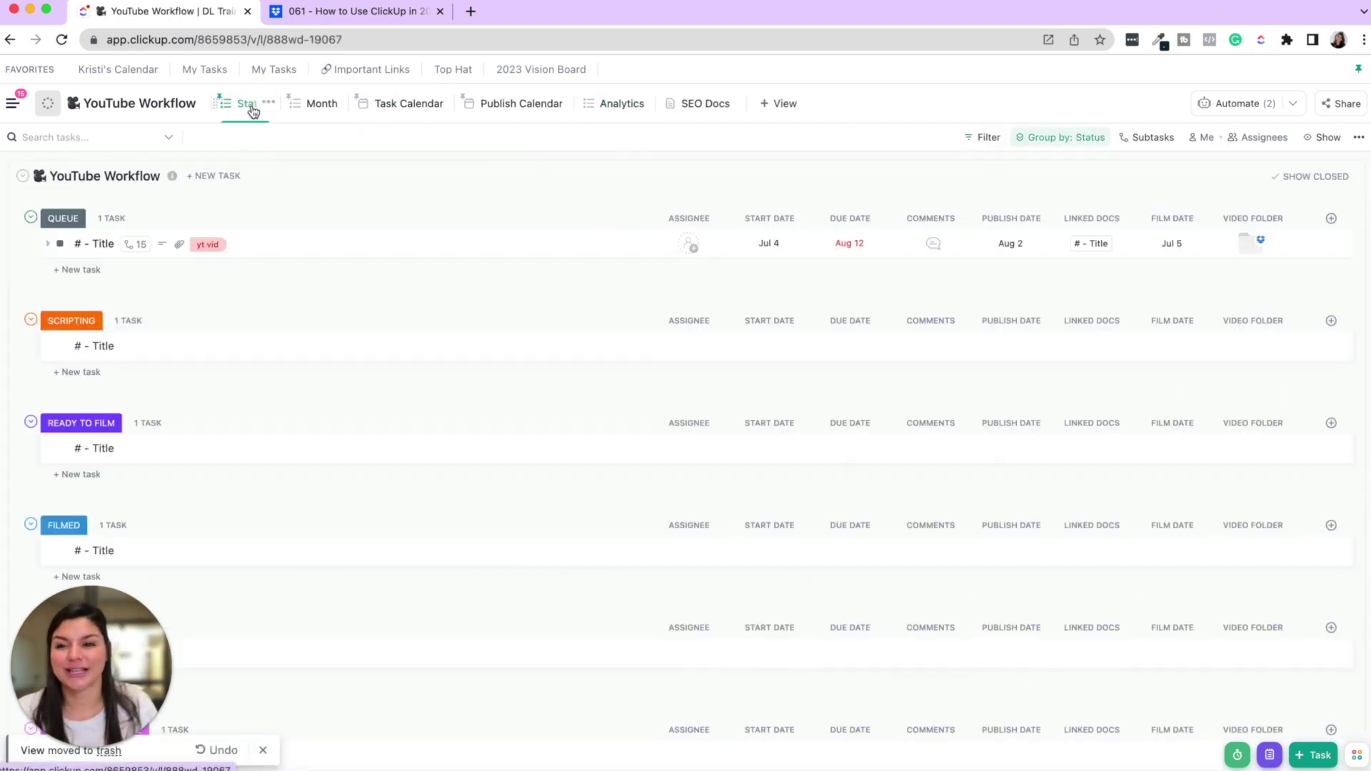
pyautogui.click(268, 102)
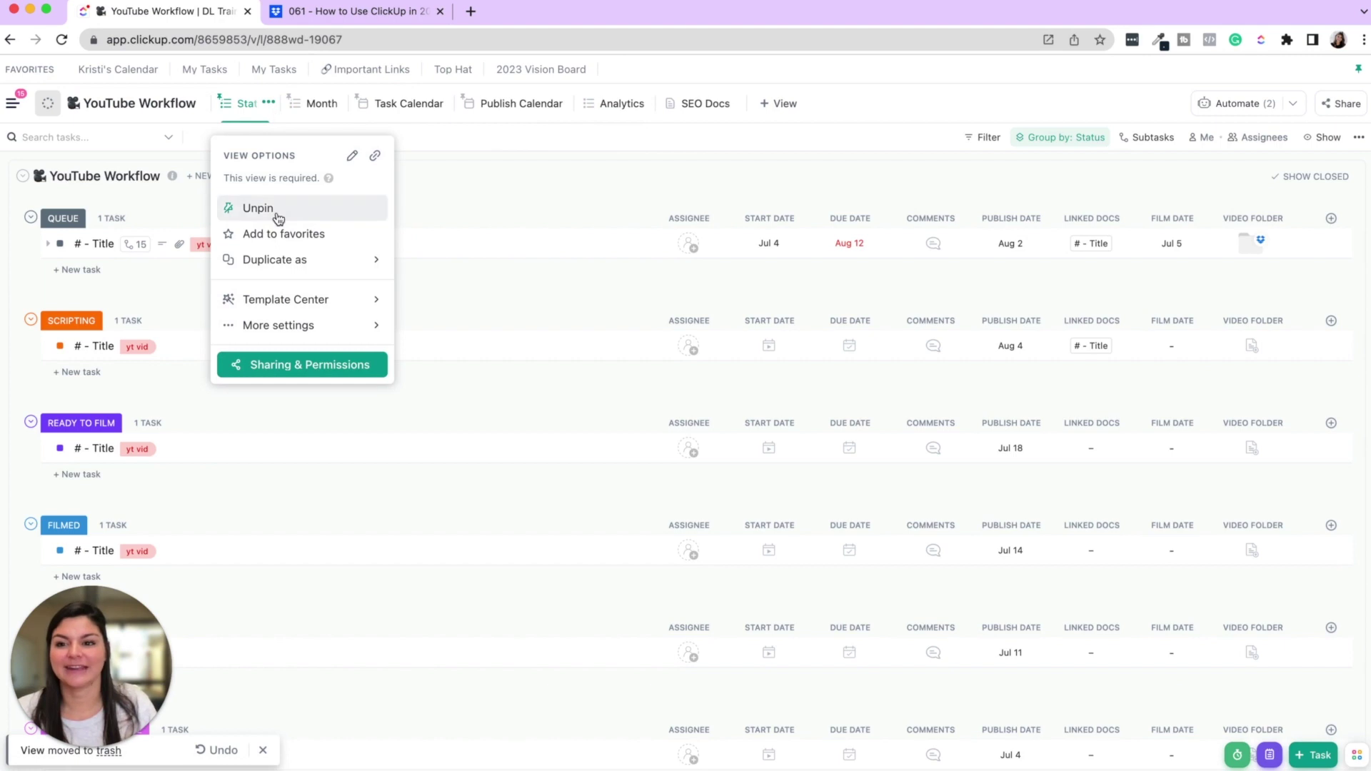
pyautogui.moveTo(289, 259)
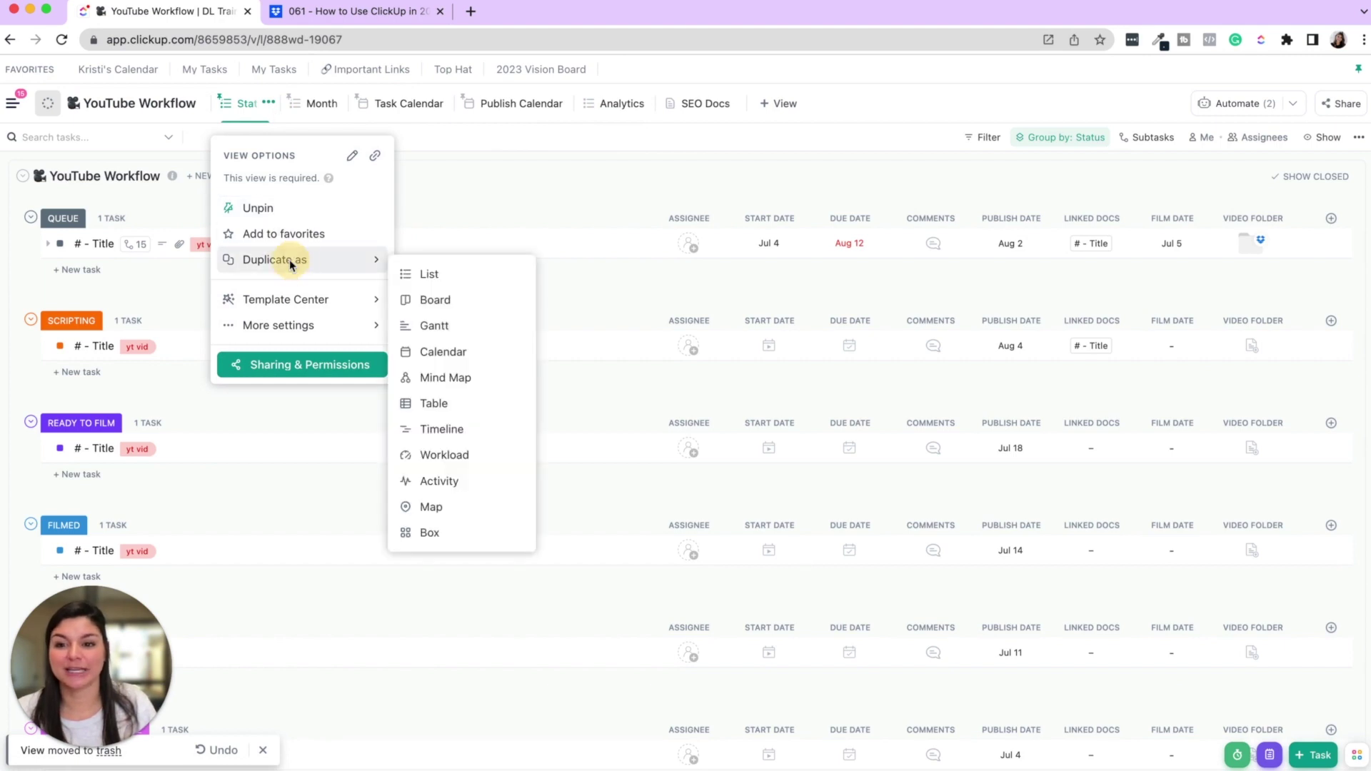
pyautogui.click(484, 283)
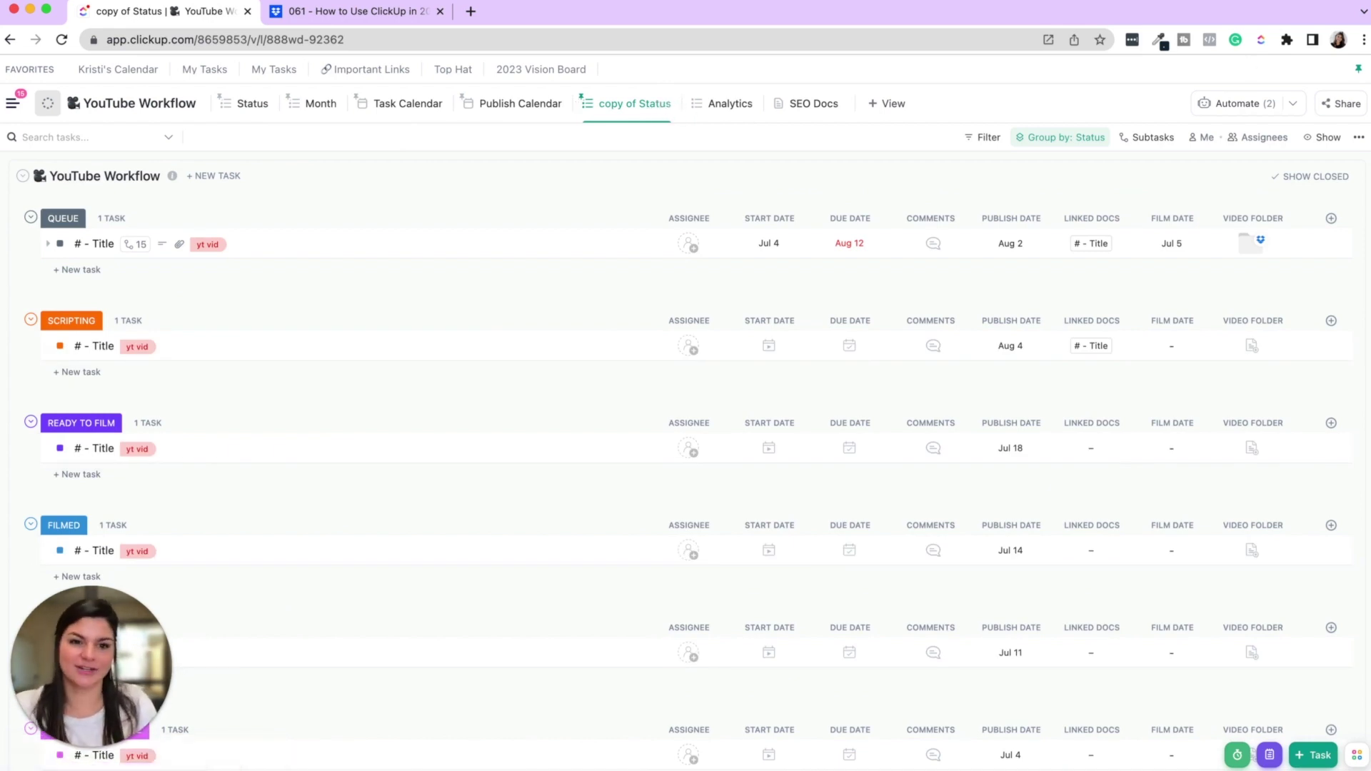
# - Group the 'copy of Status' view's tasks by the Month custom field
pyautogui.click(1063, 138)
pyautogui.moveTo(1075, 365)
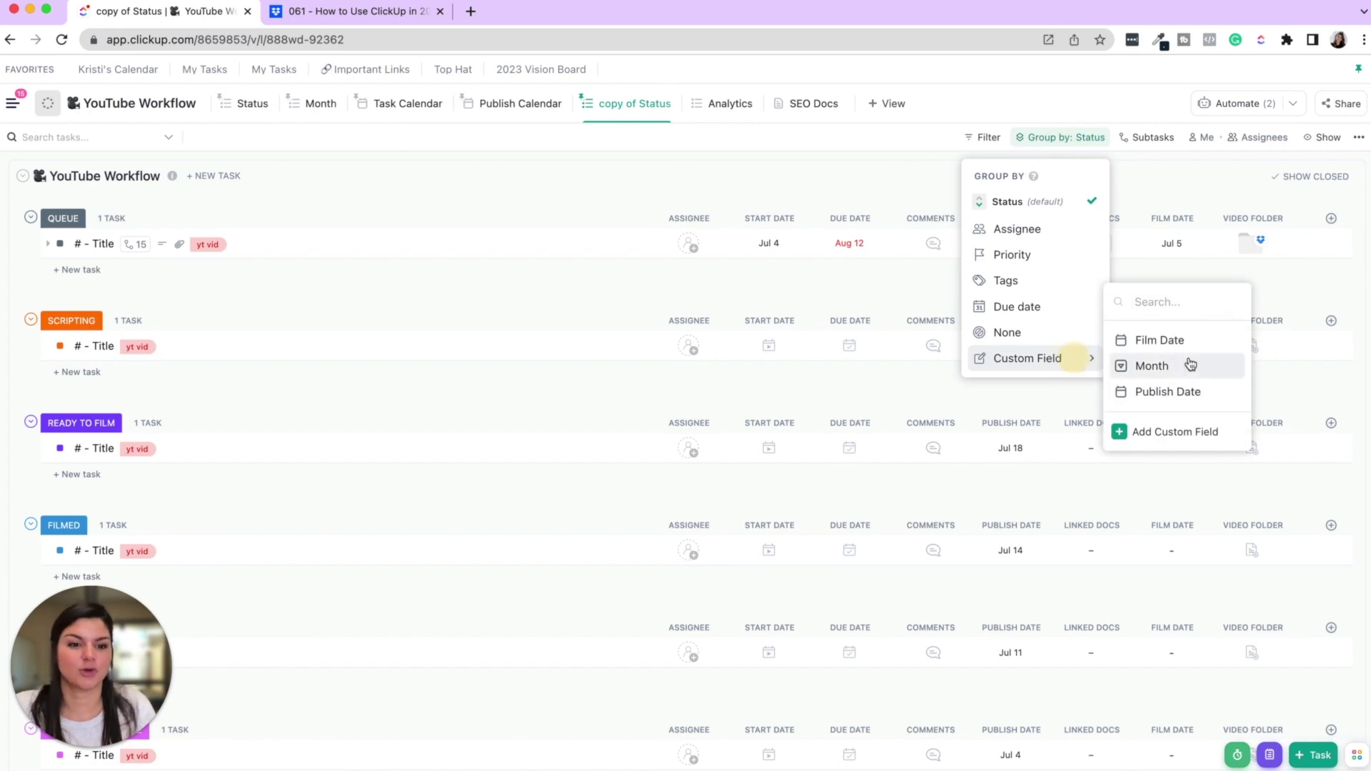
pyautogui.click(1183, 365)
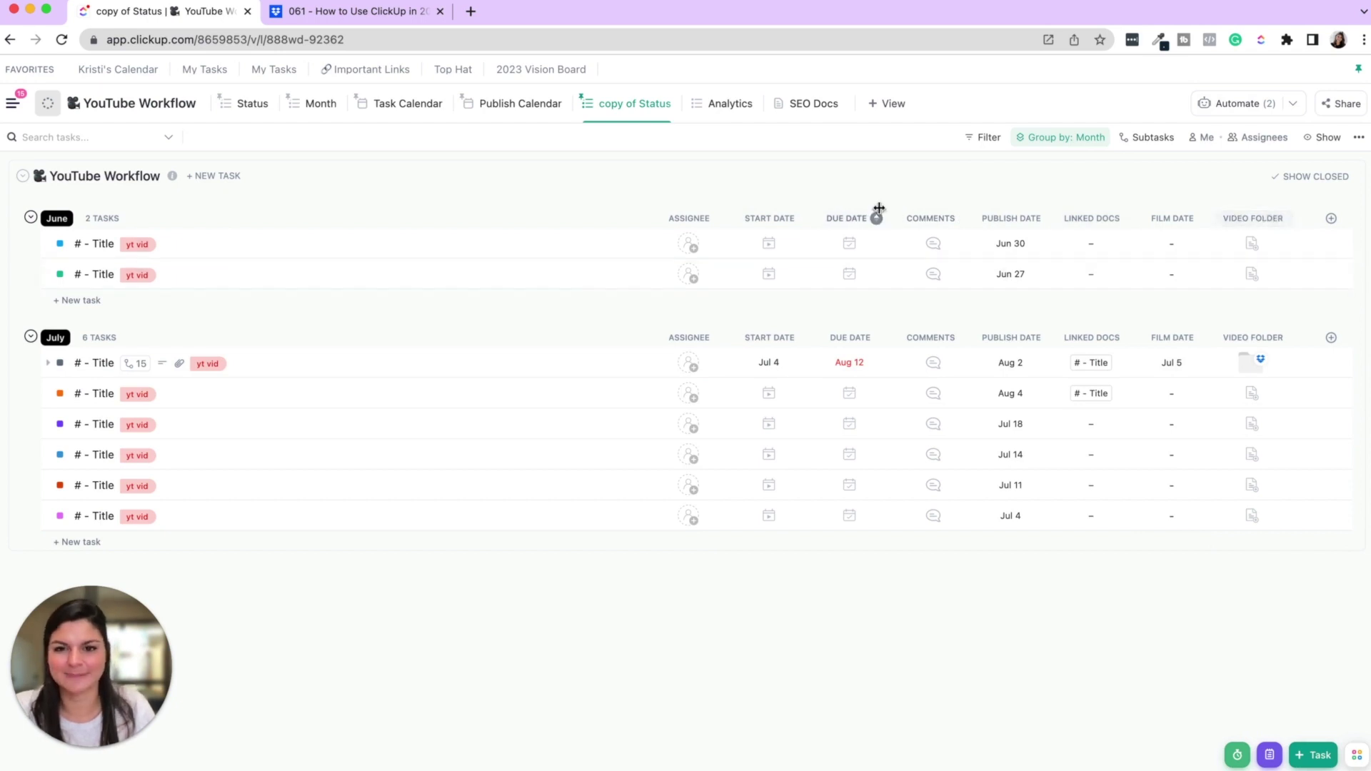
# - Delete the 'copy of Status' view and return to the Status view
pyautogui.click(669, 103)
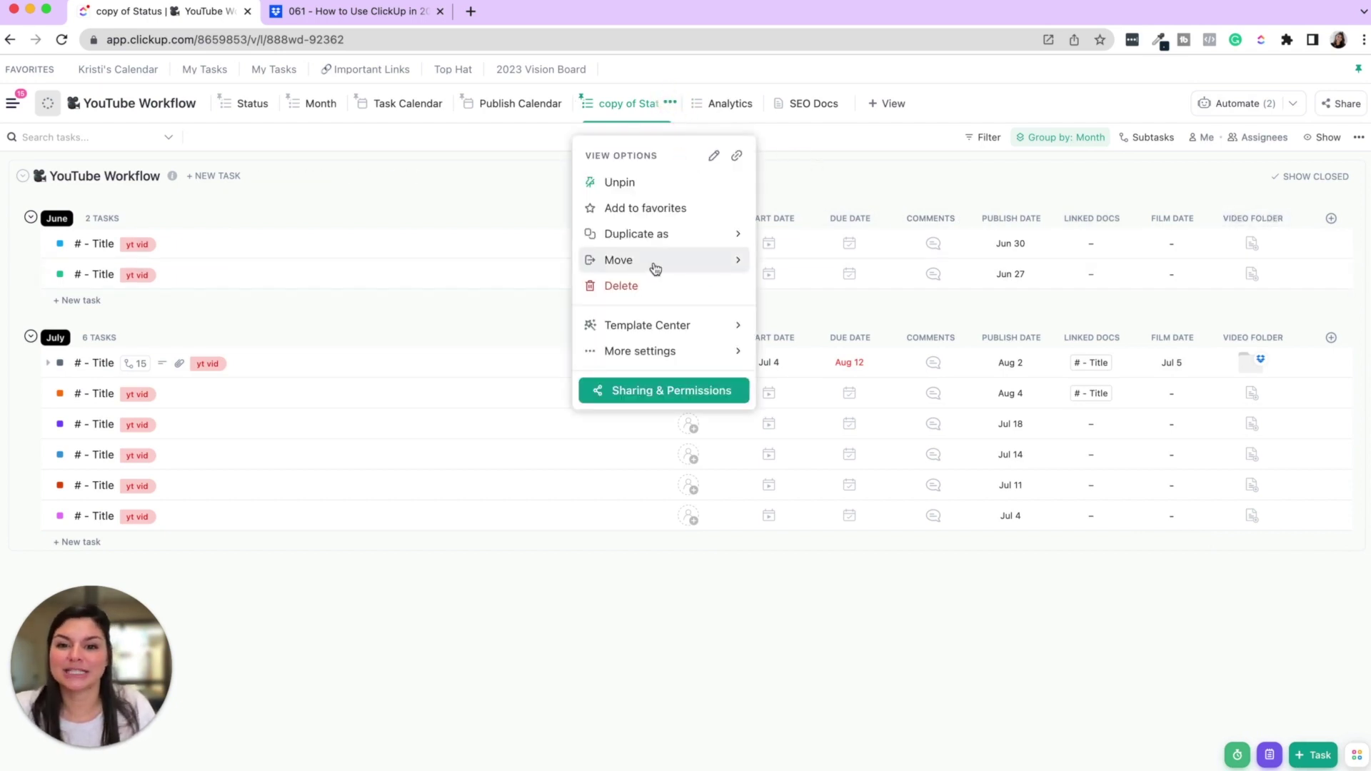
pyautogui.click(649, 286)
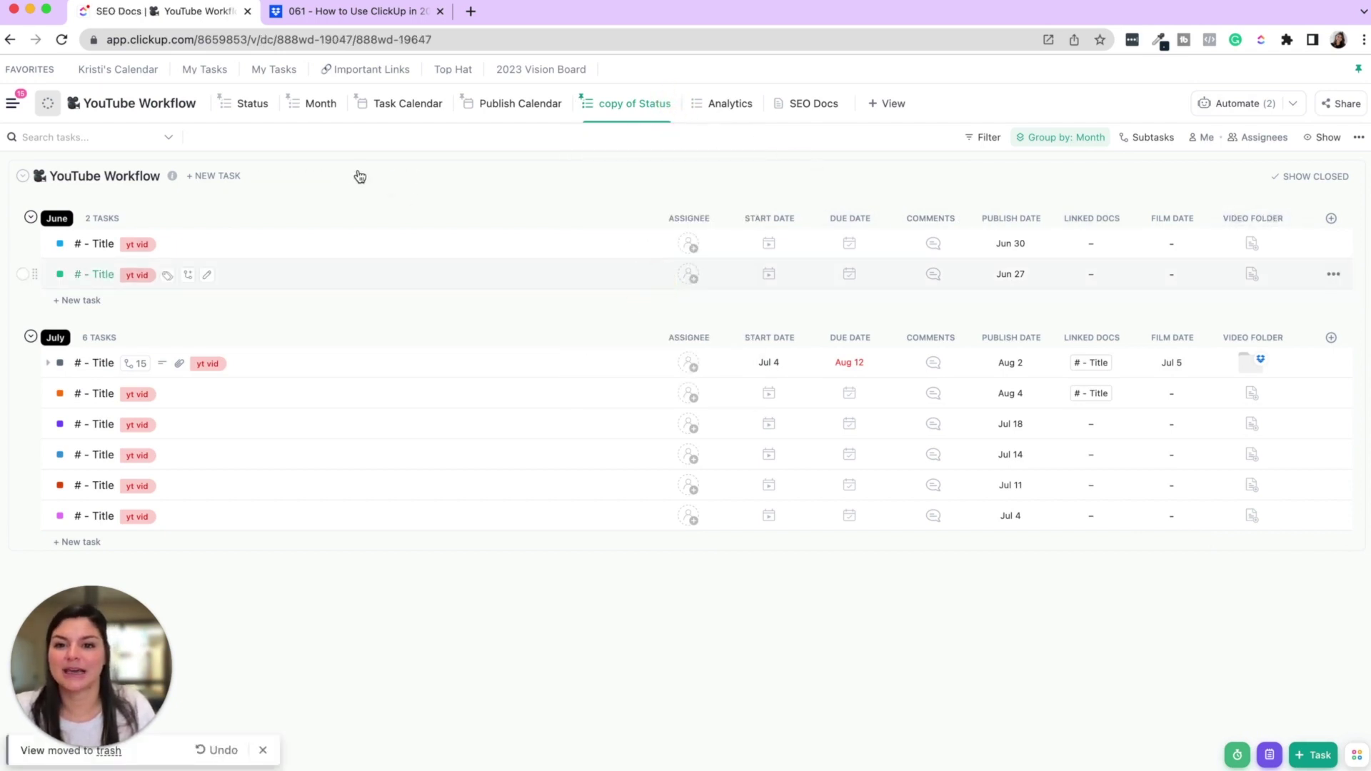
pyautogui.click(251, 102)
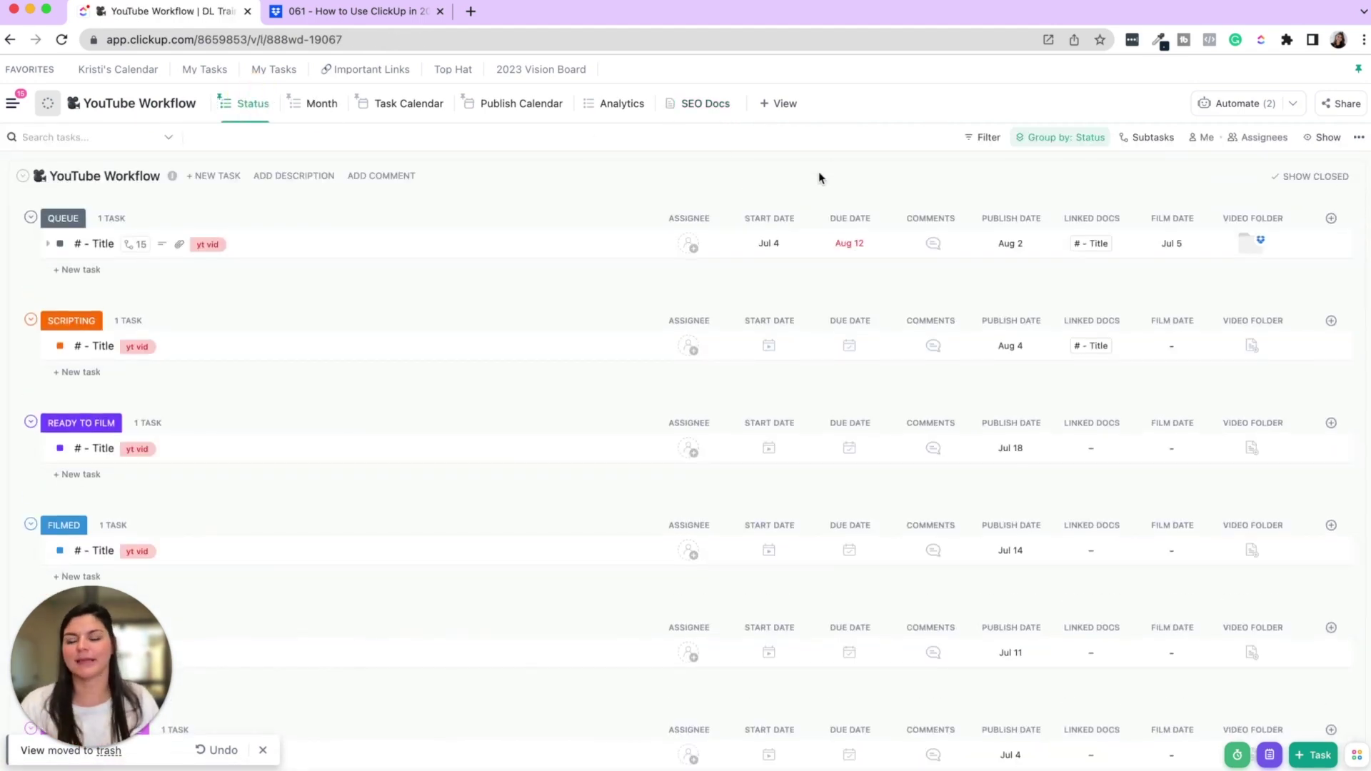
# - Group the Status view by the Month field, then regroup it back by status
pyautogui.click(1064, 137)
pyautogui.click(1076, 359)
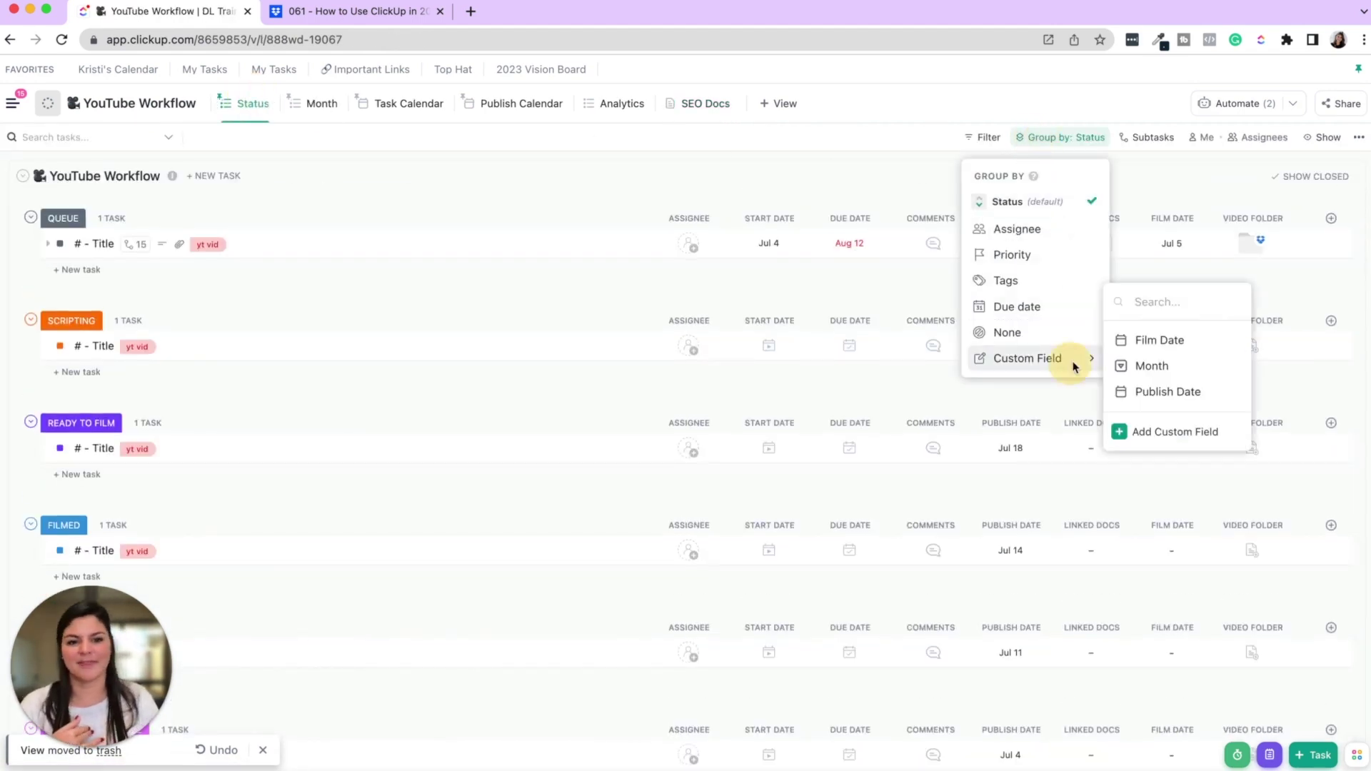
pyautogui.click(1203, 364)
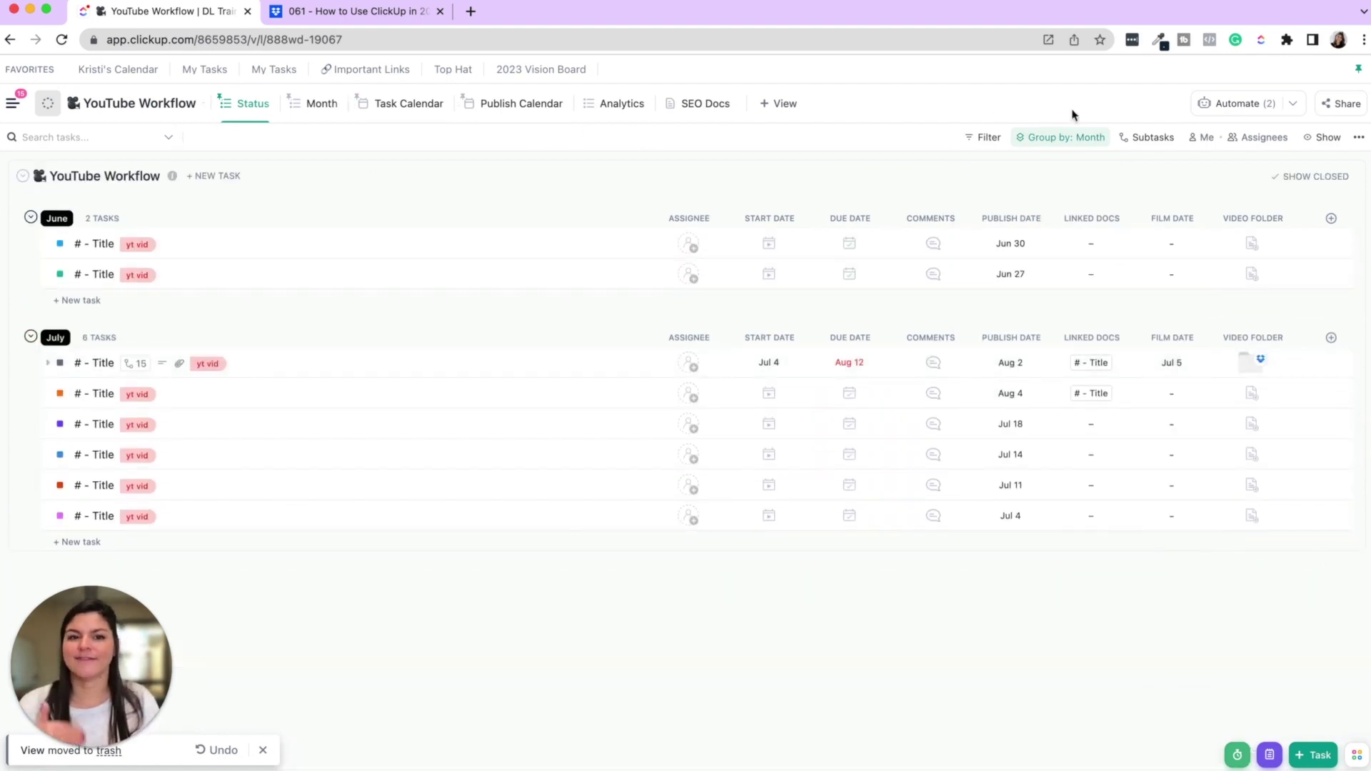
pyautogui.click(1068, 136)
pyautogui.click(1062, 199)
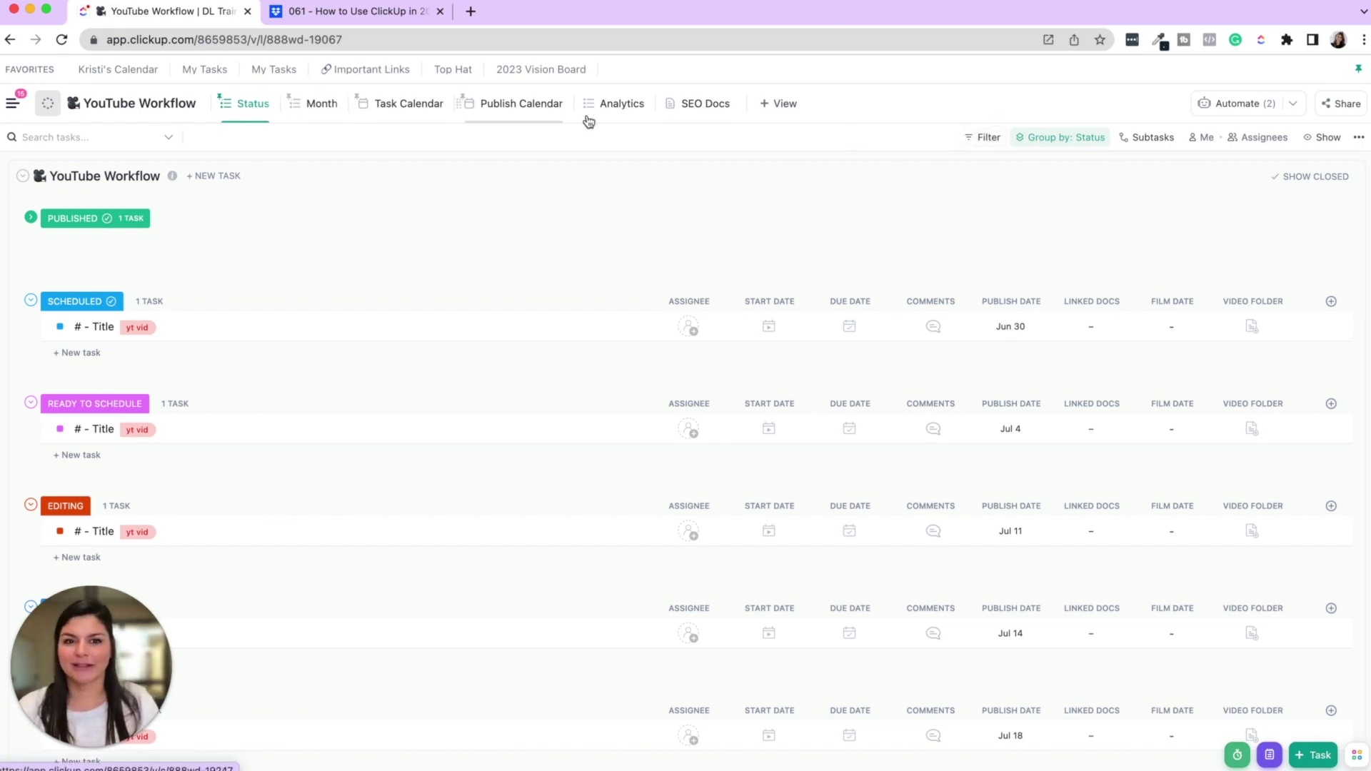
# - Keep the list grouped by status and step the Task Calendar back to August 2022
pyautogui.click(1030, 138)
pyautogui.click(1035, 201)
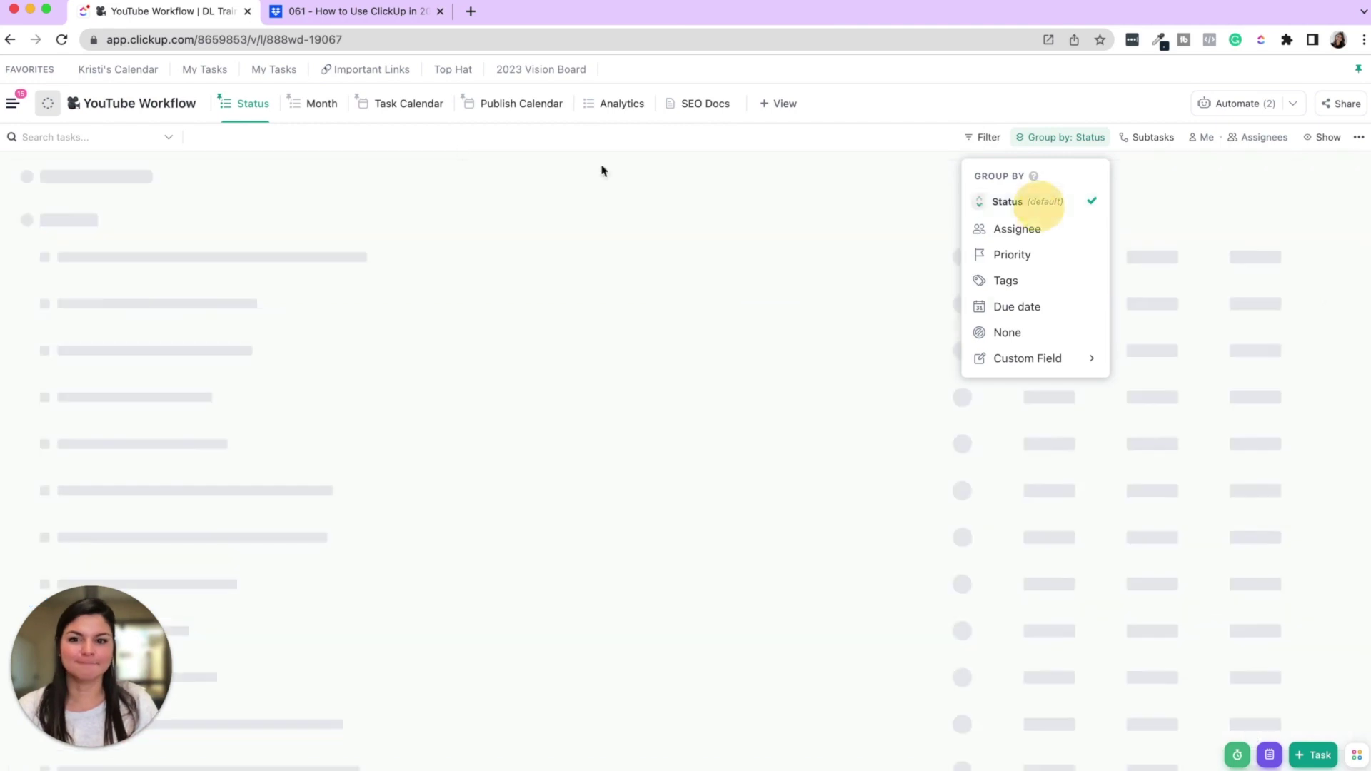
pyautogui.click(392, 114)
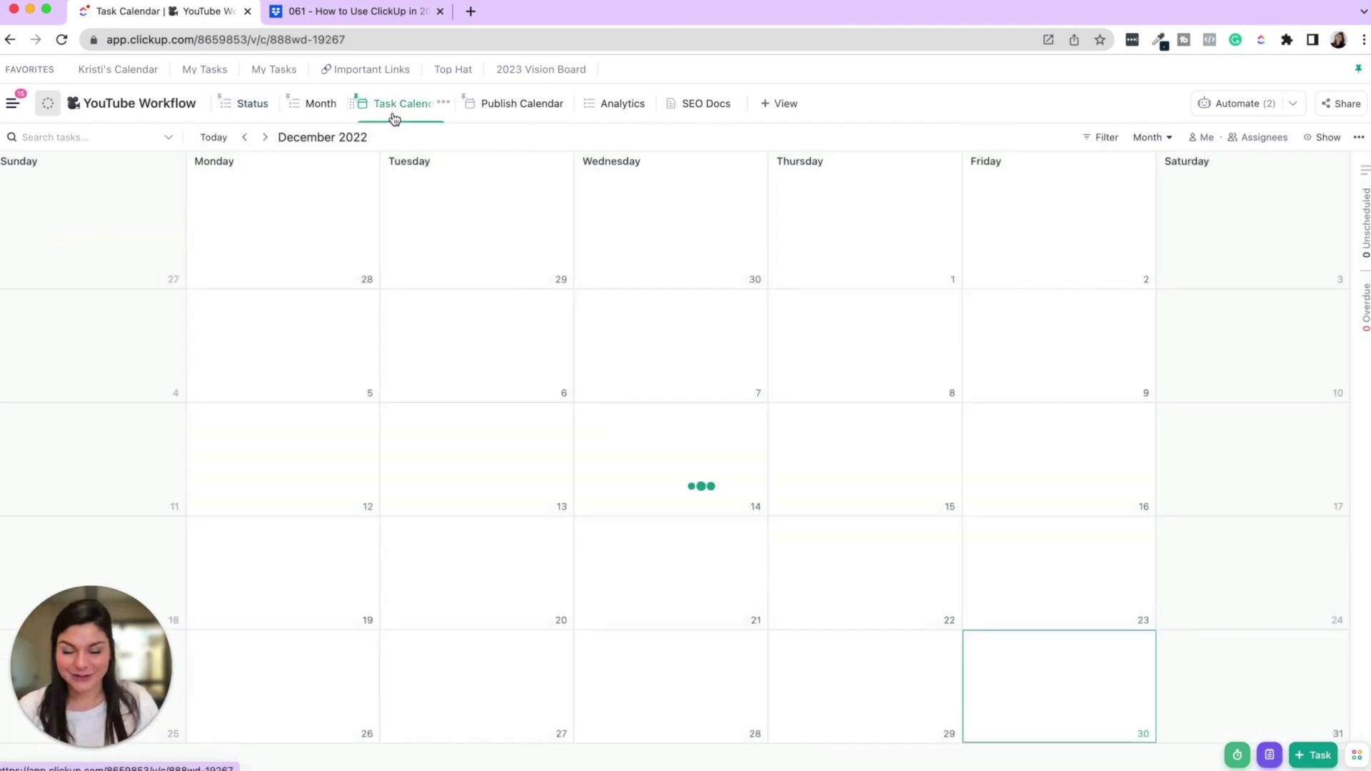
pyautogui.click(246, 138)
pyautogui.click(245, 137)
pyautogui.click(246, 137)
pyautogui.click(245, 138)
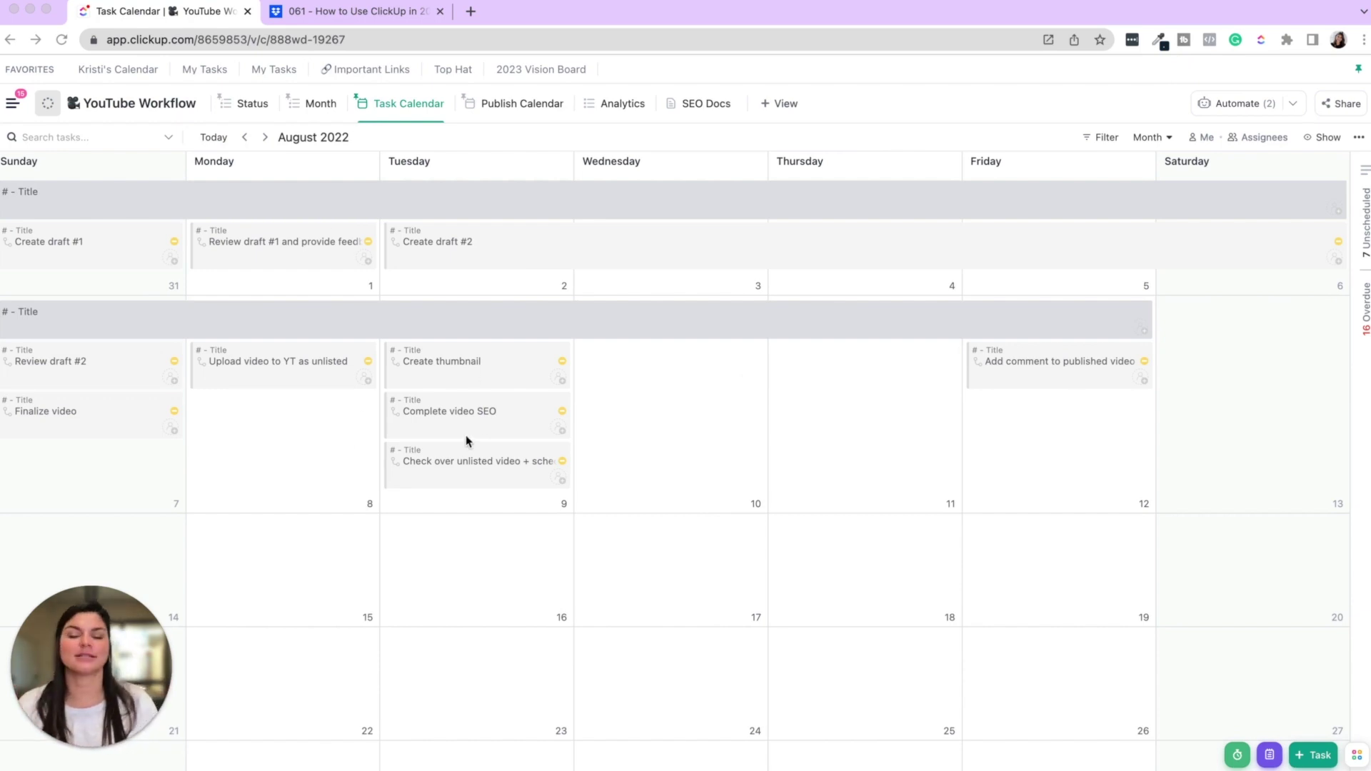
# - Show the Publish Calendar stepped back to July 2022
pyautogui.click(519, 105)
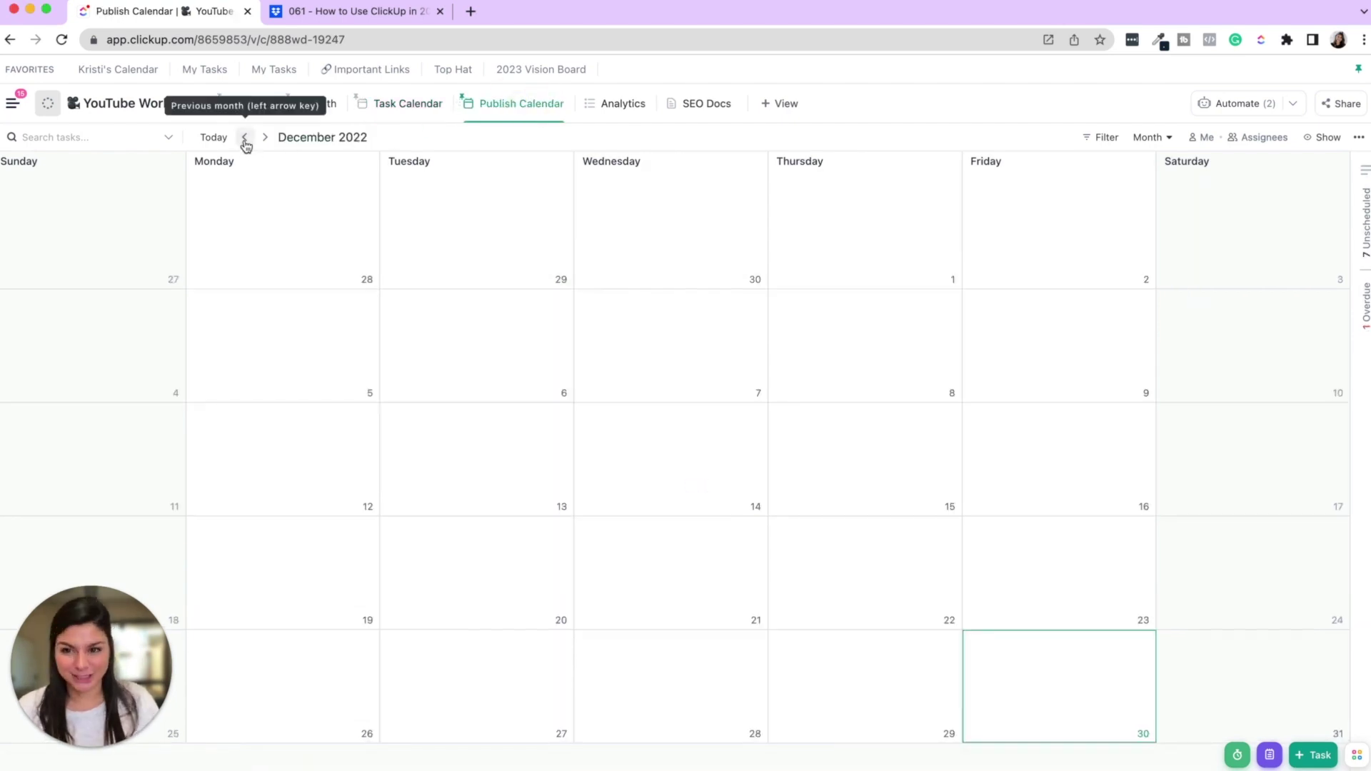
pyautogui.click(245, 138)
pyautogui.click(244, 138)
pyautogui.click(245, 139)
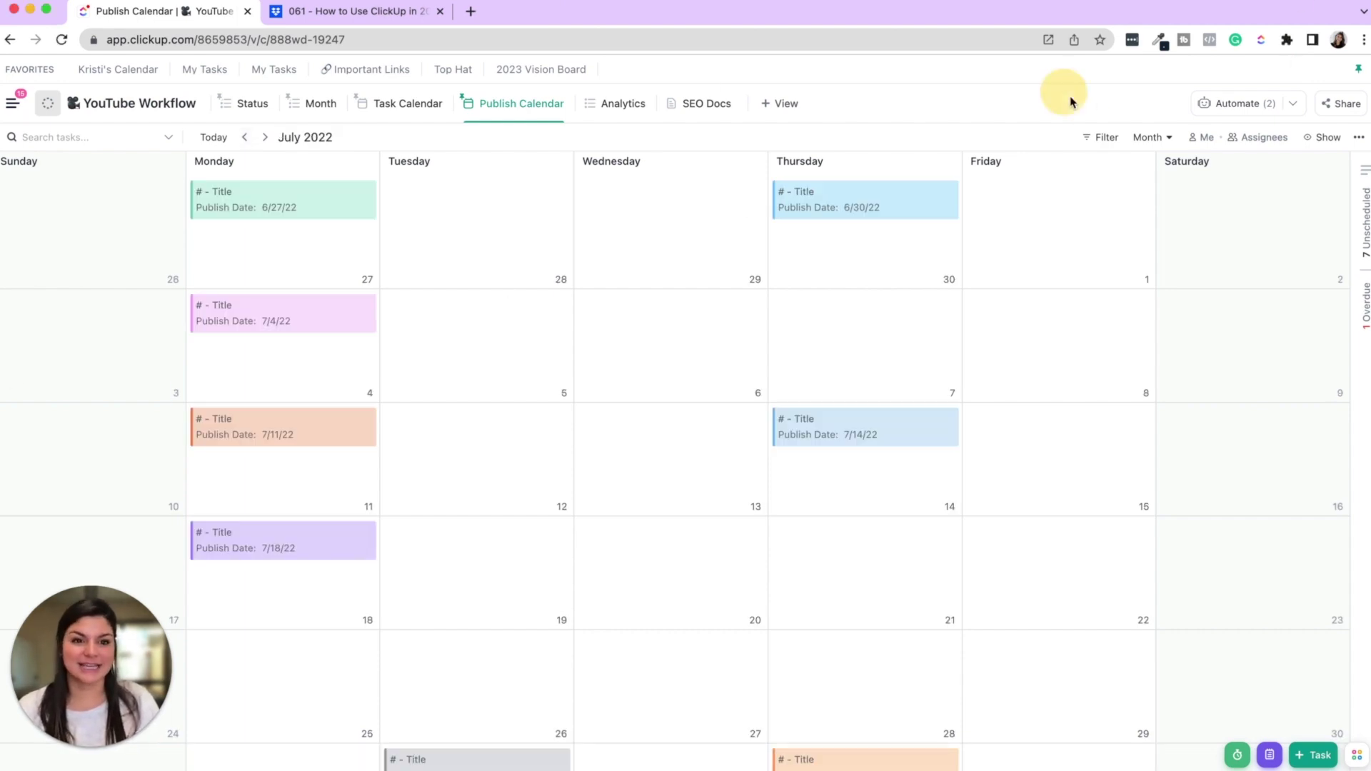
# - Check the calendar's filters and confirm tasks are placed by the Date Custom Field
pyautogui.click(1106, 137)
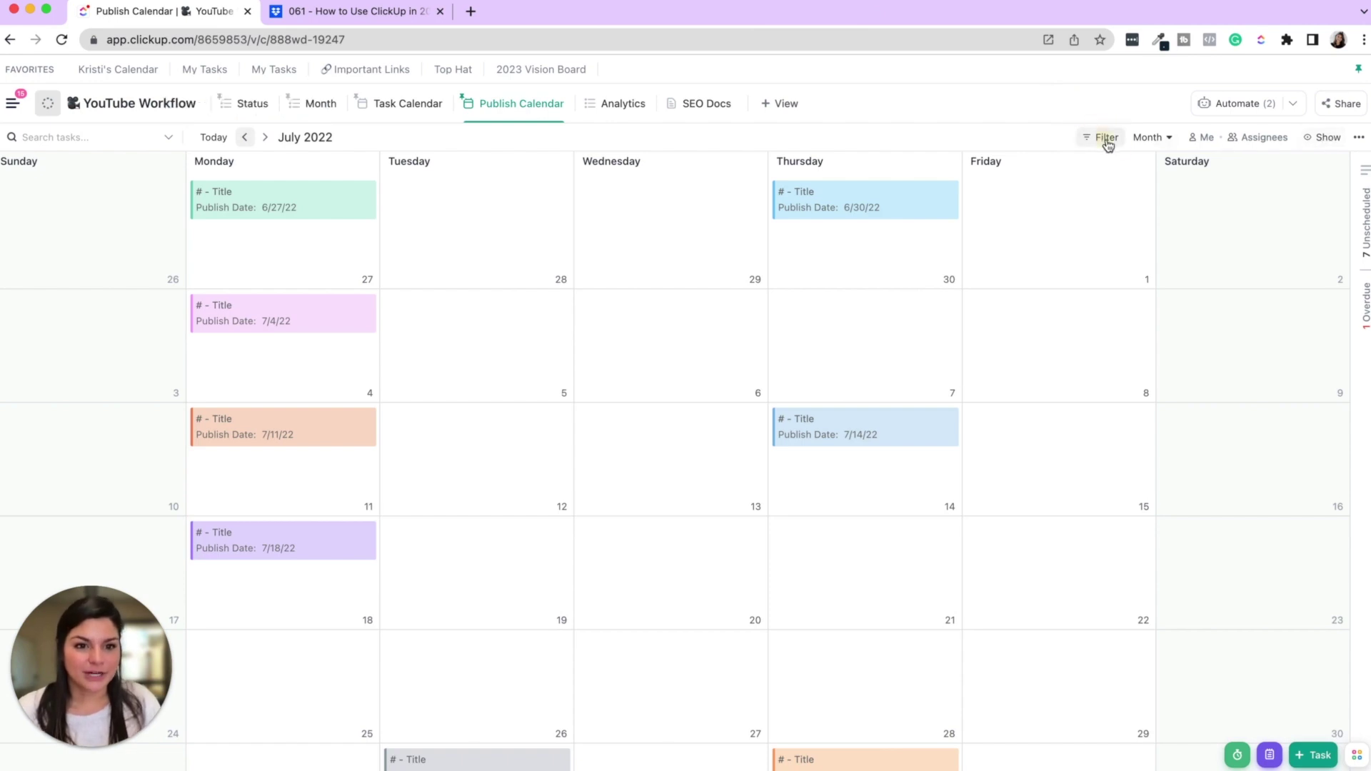
pyautogui.click(1325, 137)
pyautogui.click(1325, 137)
pyautogui.click(1324, 138)
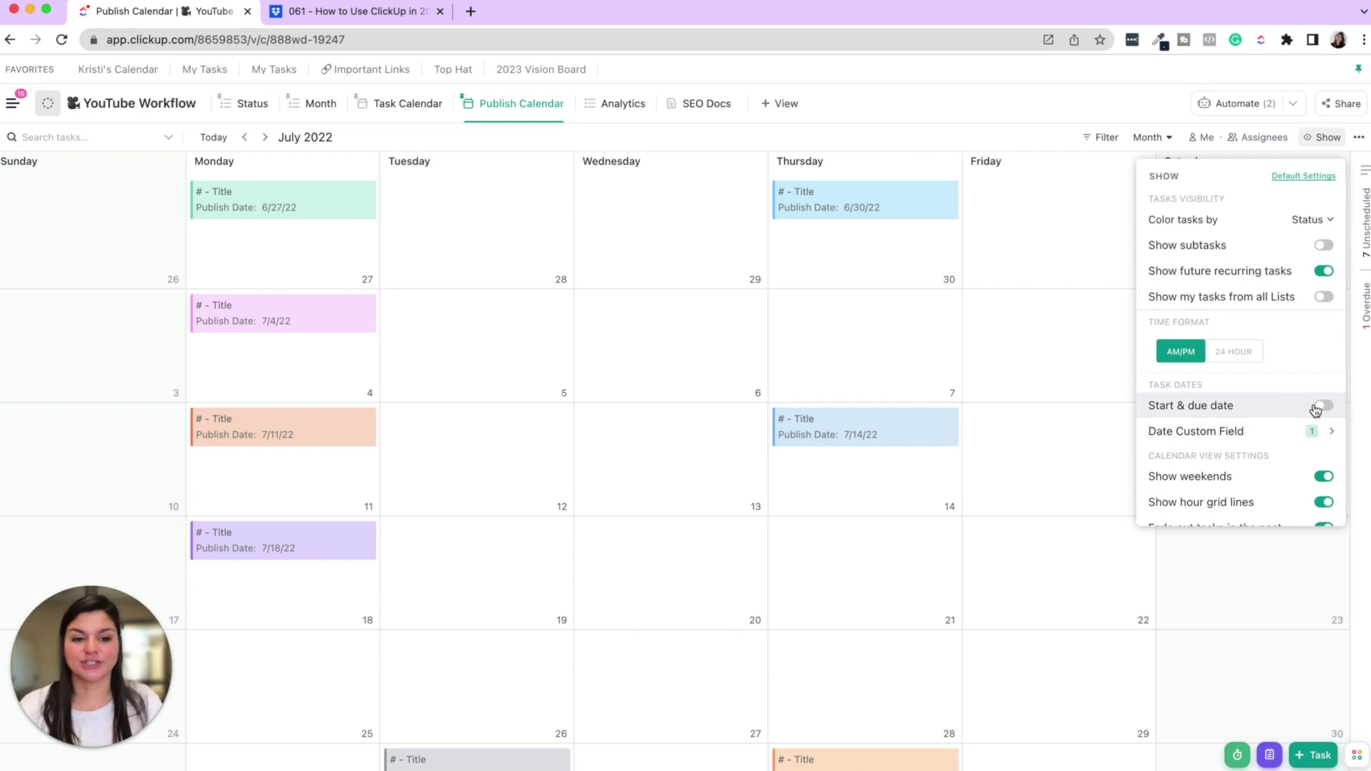
pyautogui.click(1191, 431)
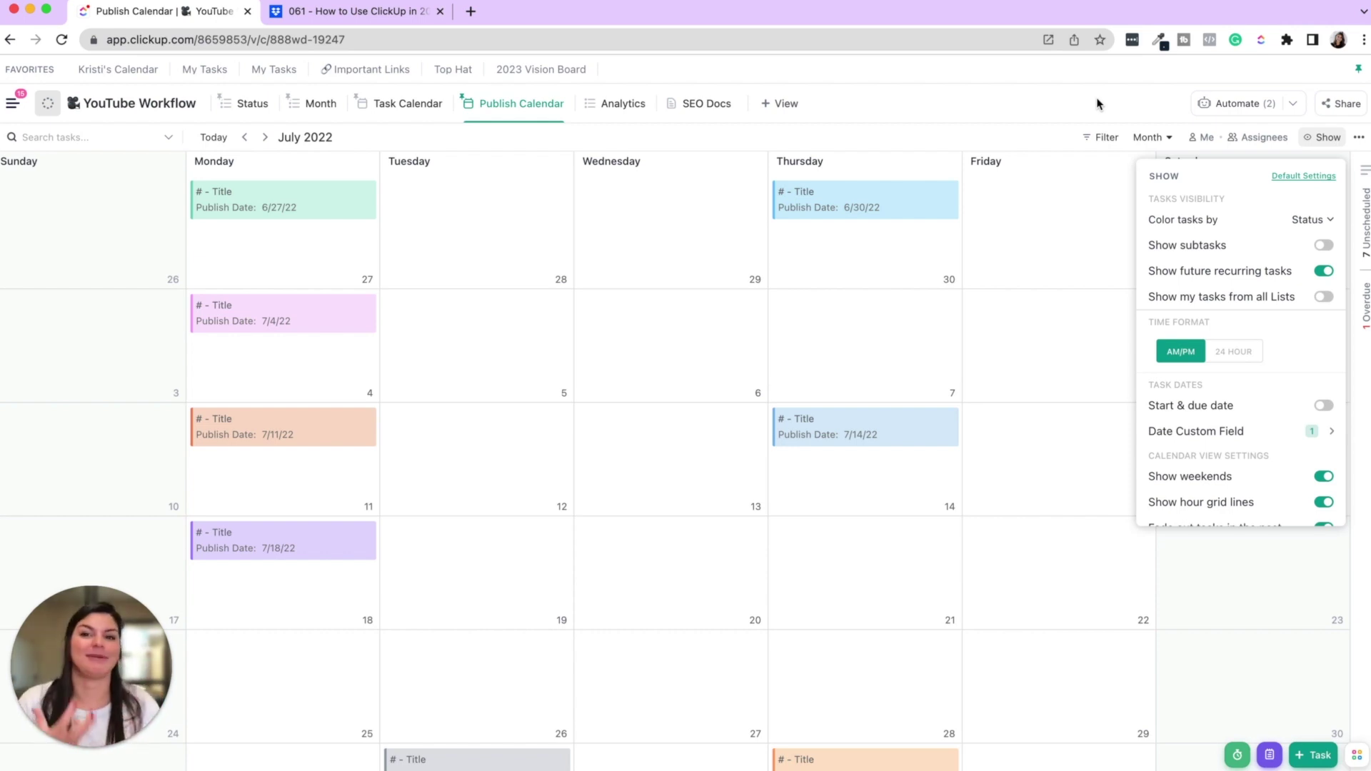
# - Review the Analytics view's metrics and PUBLISHED filter, then switch to the SEO Docs view
pyautogui.click(1129, 87)
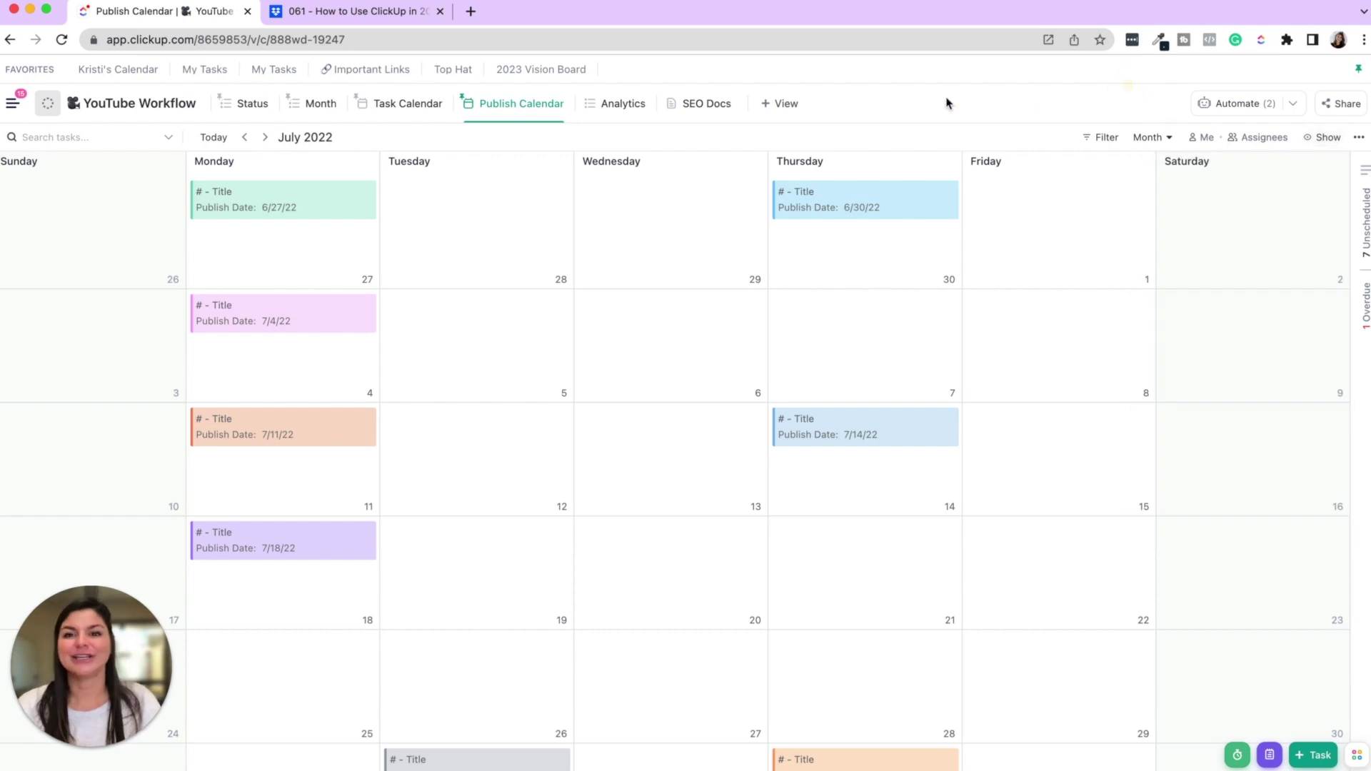
pyautogui.click(603, 104)
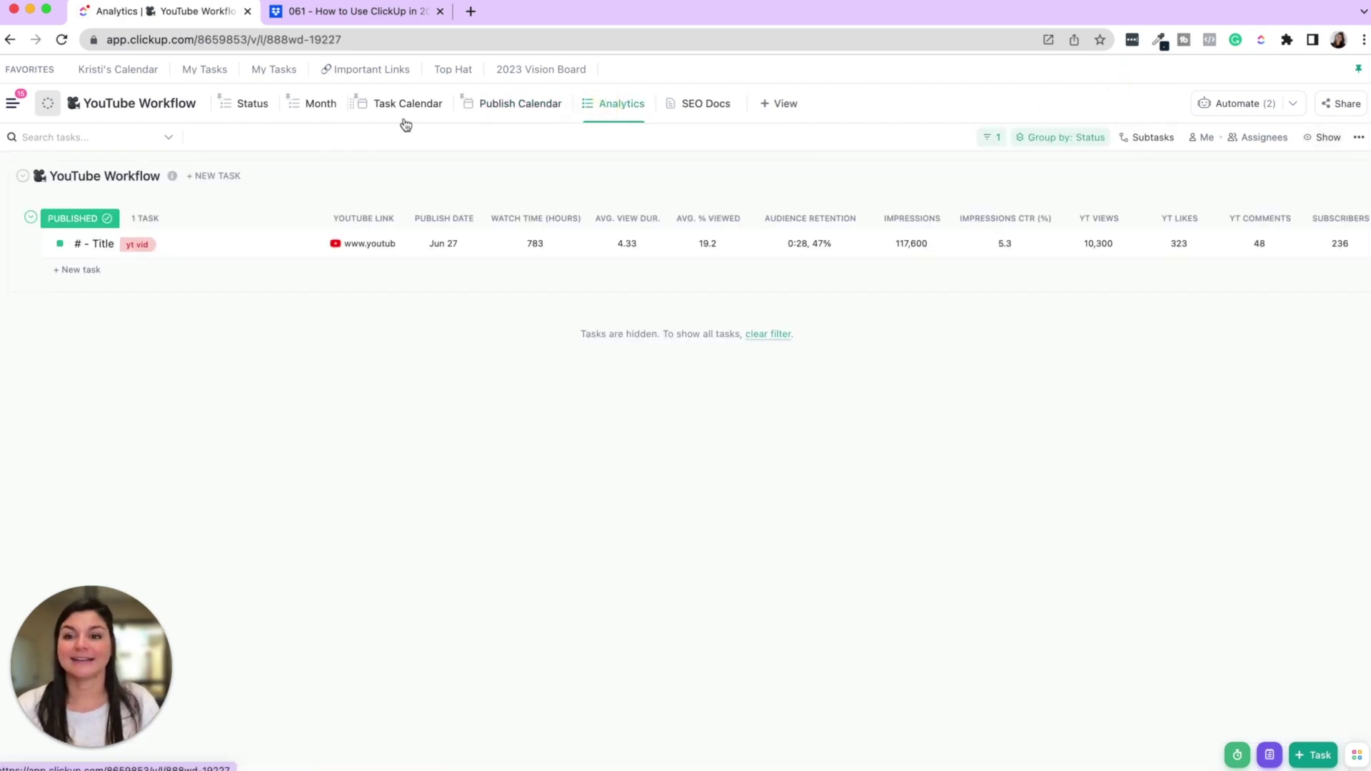
pyautogui.hscroll(3, 1285, 229)
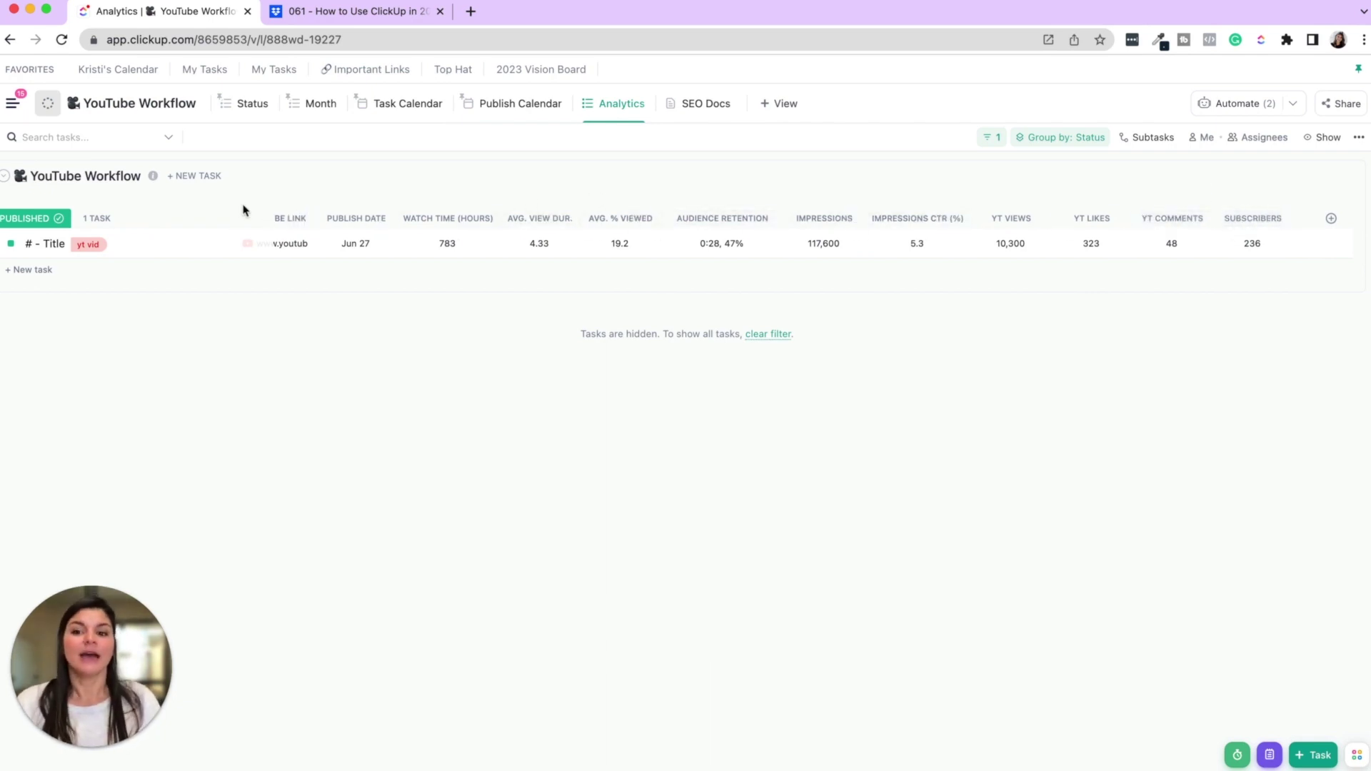
pyautogui.hscroll(-3, 357, 218)
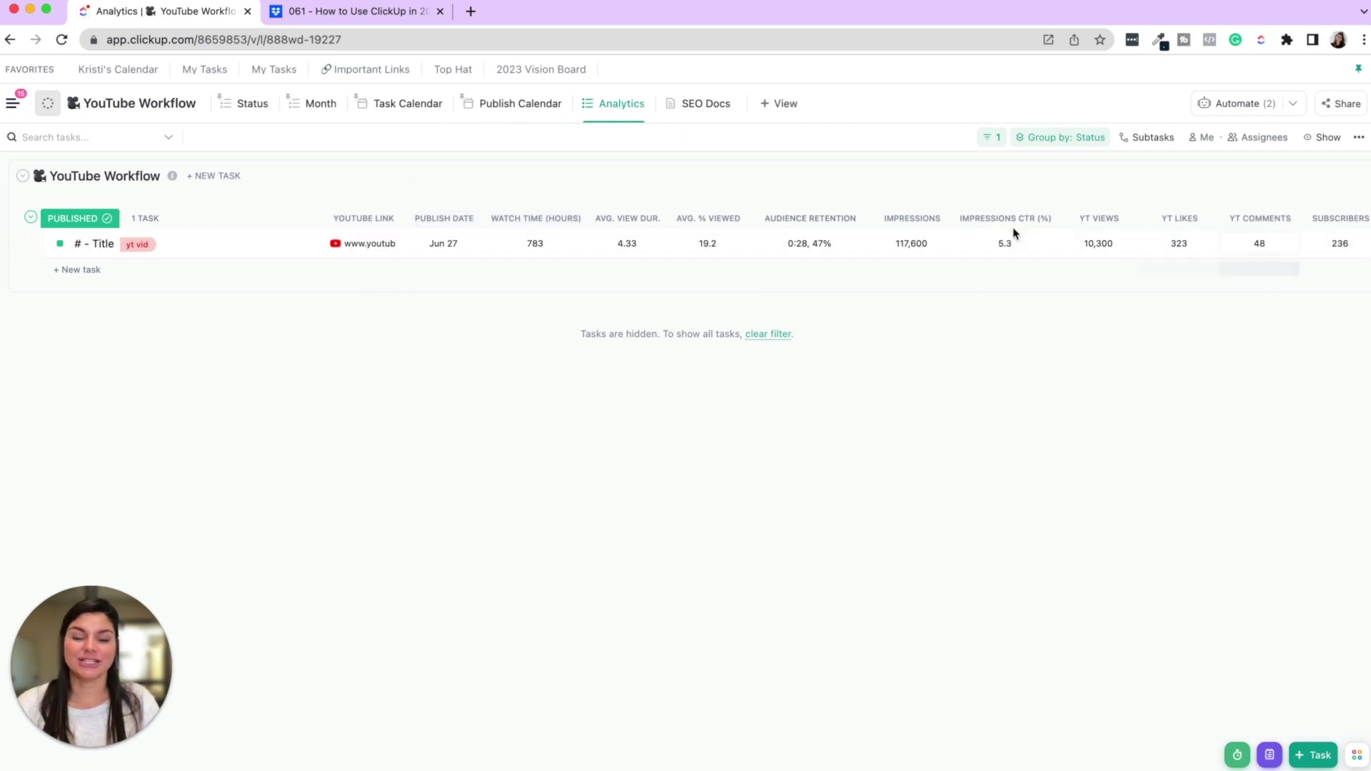
pyautogui.click(989, 137)
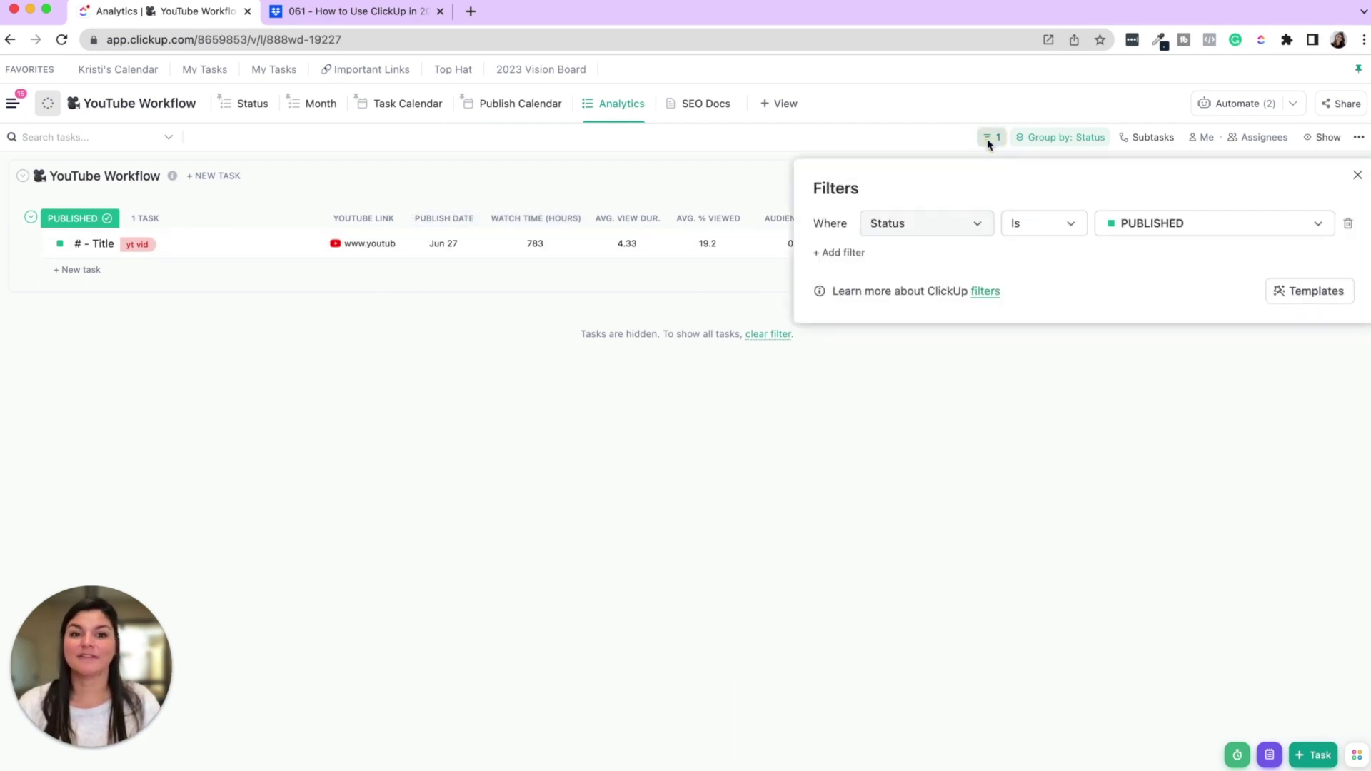
pyautogui.click(913, 114)
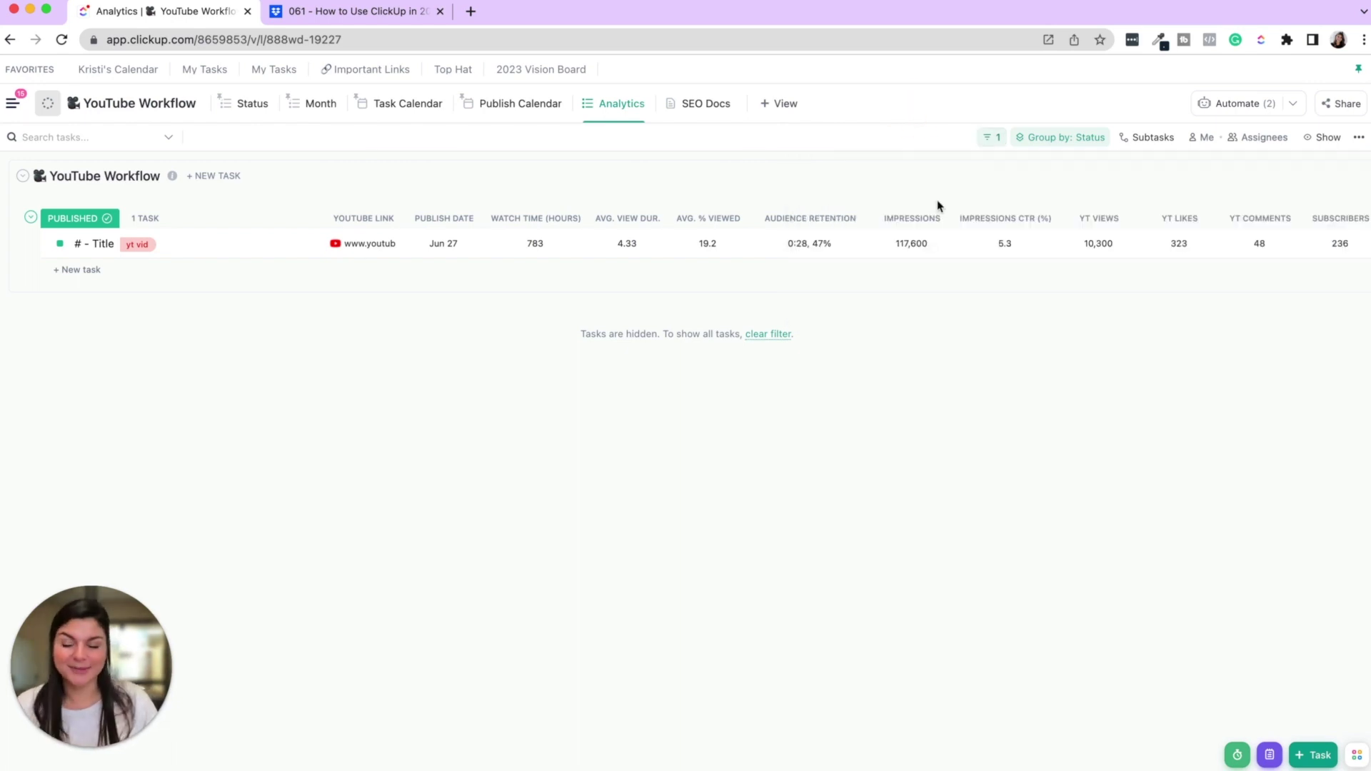
pyautogui.click(704, 105)
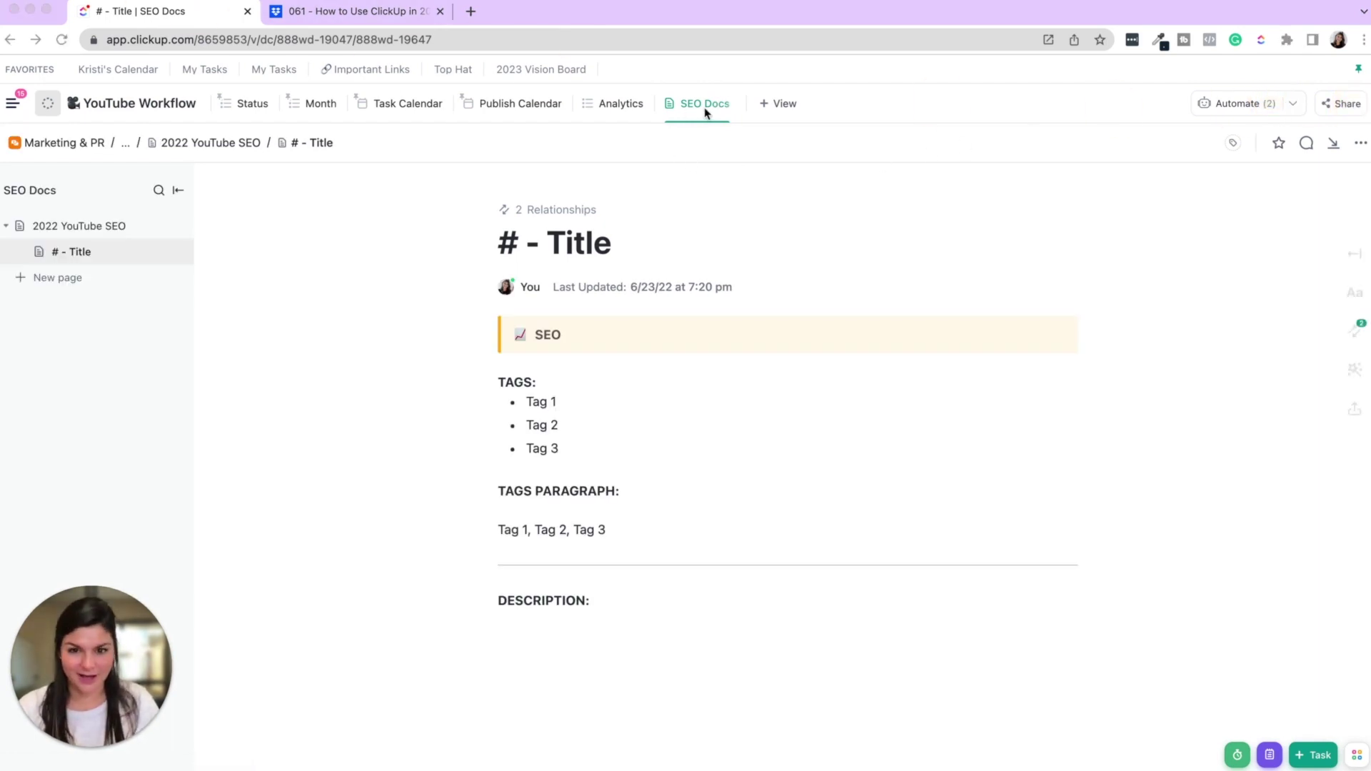
# - Switch back to the Status list of YouTube Workflow tasks
pyautogui.click(243, 108)
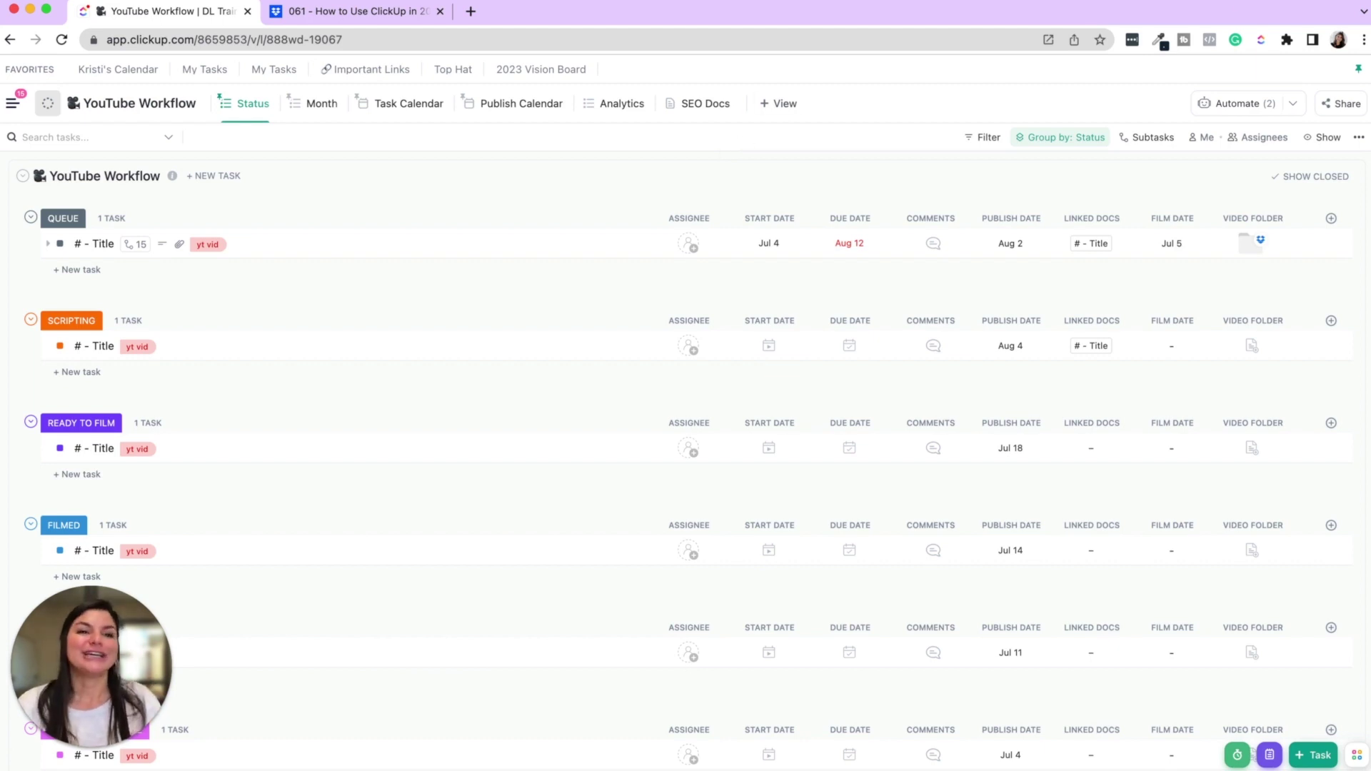
# - Expand and collapse the Queue task's subtasks, then open Marketing Platforms > Instagram from the docked sidebar
pyautogui.click(713, 61)
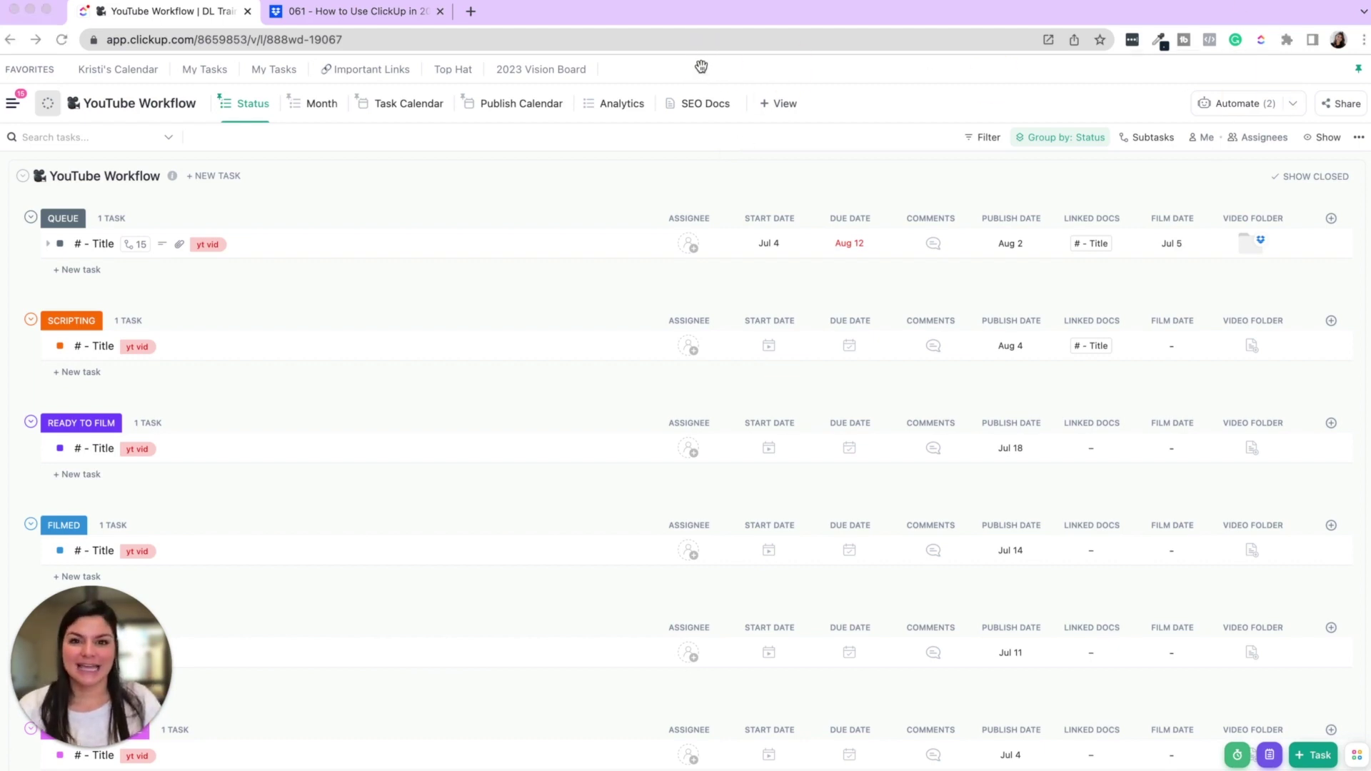
pyautogui.click(702, 63)
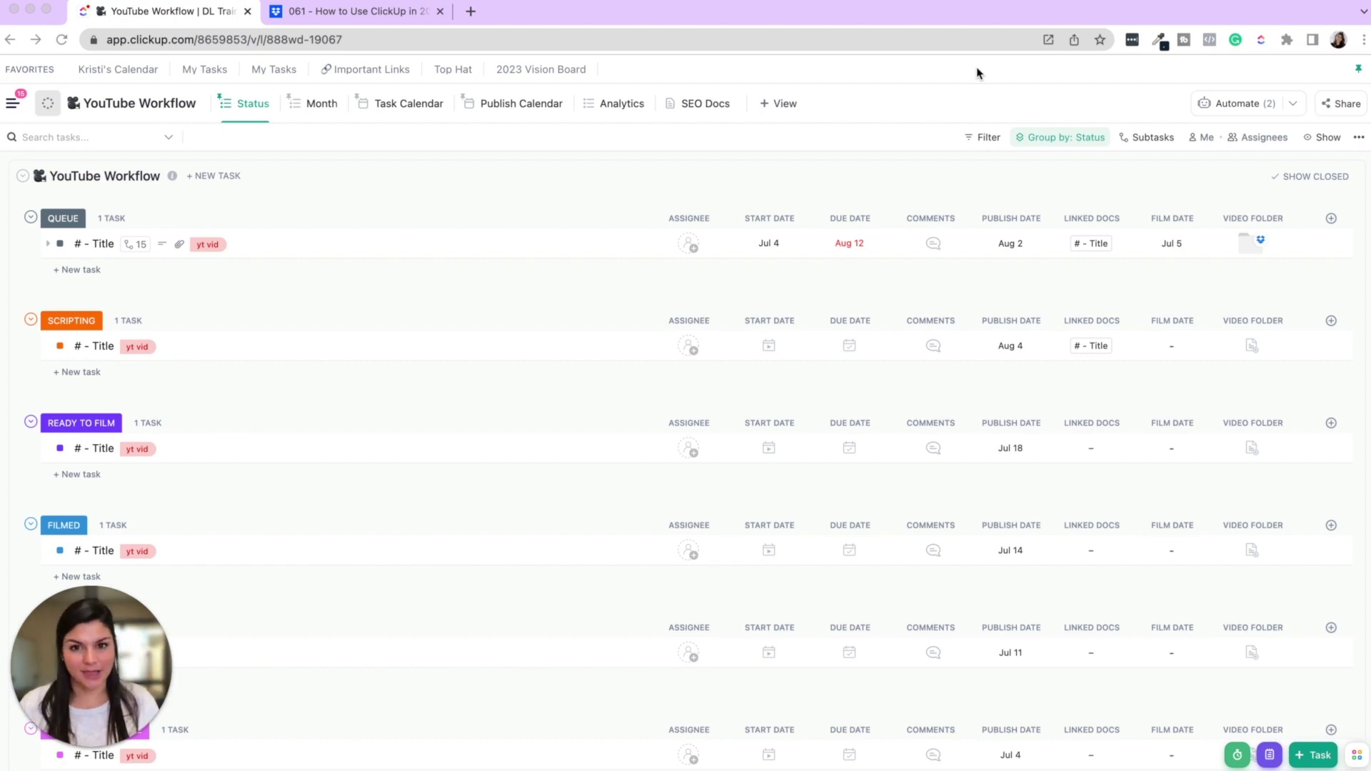
pyautogui.click(46, 245)
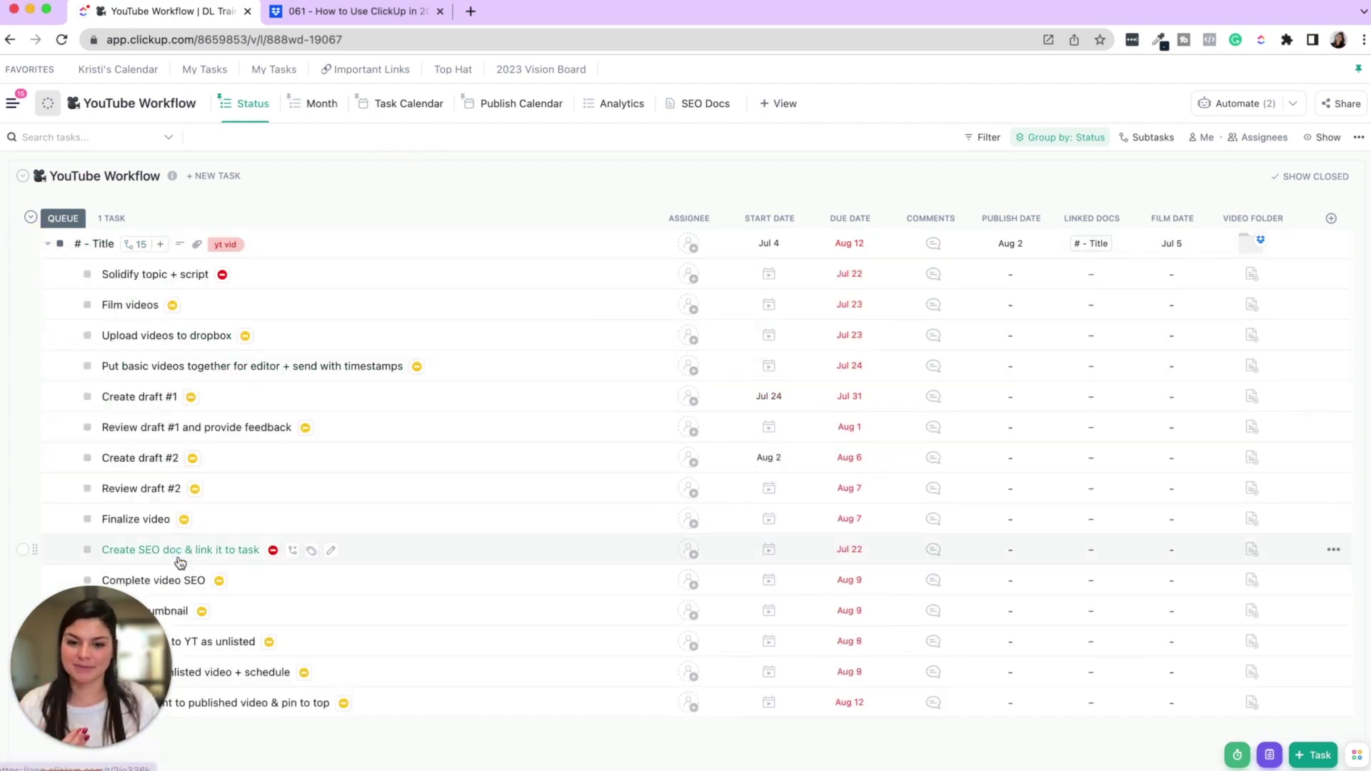
pyautogui.click(47, 243)
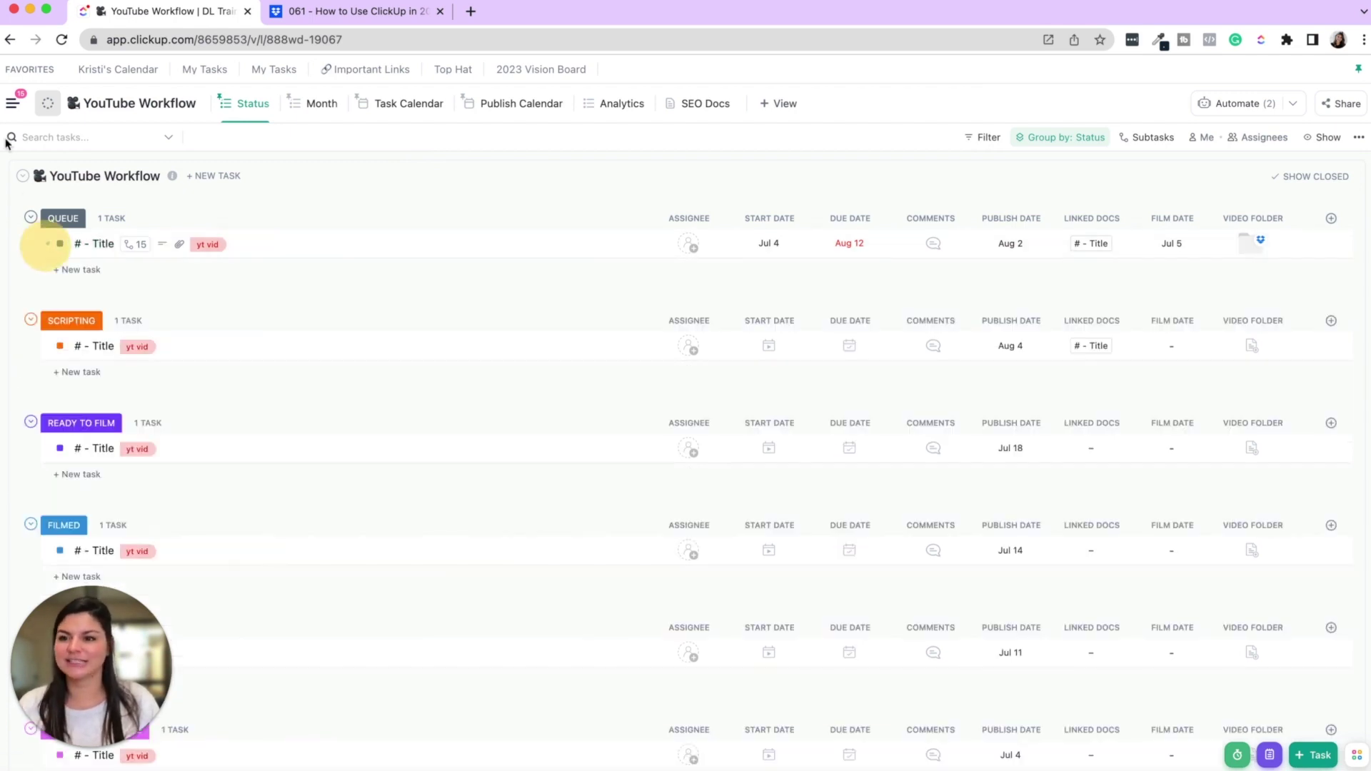
pyautogui.click(12, 106)
pyautogui.click(116, 527)
# - Hide the sidebar, re-dock it to scroll through, then collapse it so the list fills the width
pyautogui.click(211, 105)
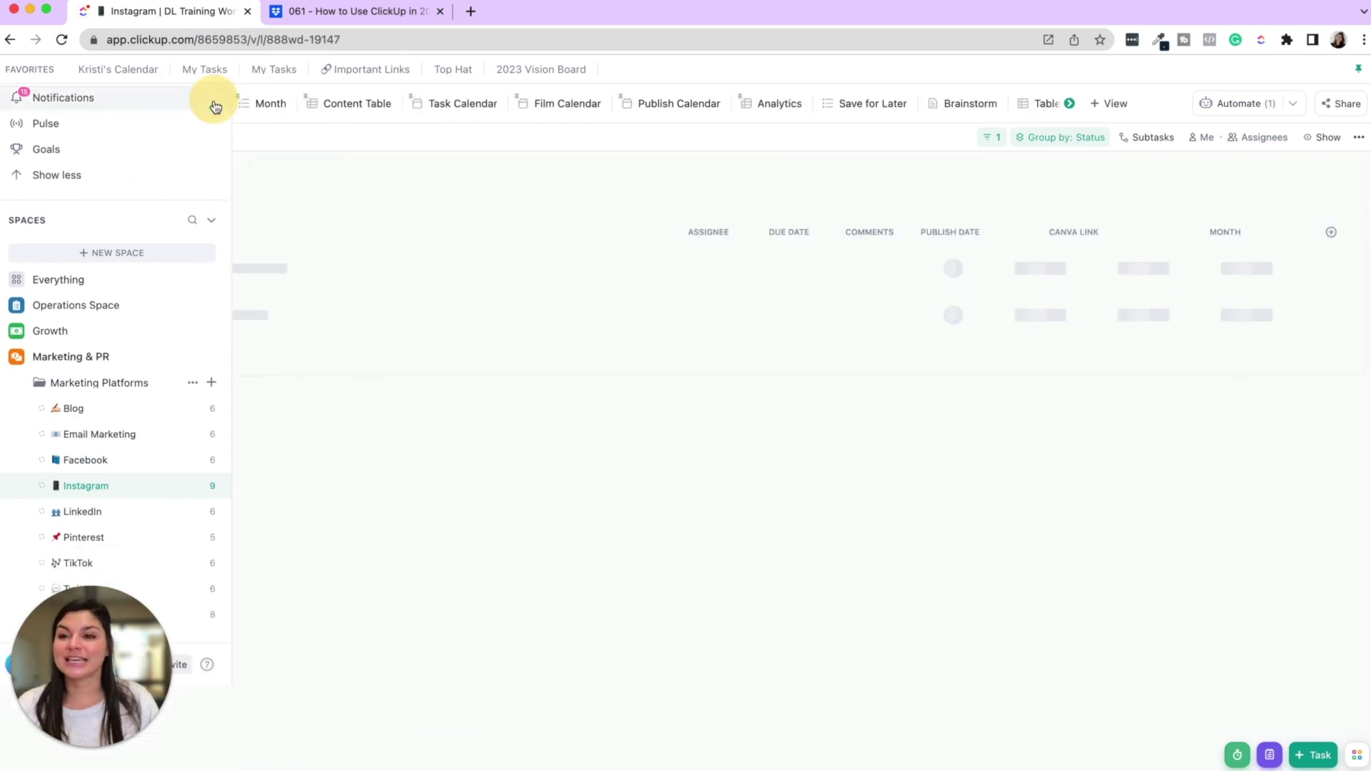
pyautogui.click(12, 102)
pyautogui.scroll(-3, 78, 343)
pyautogui.scroll(-1, 78, 352)
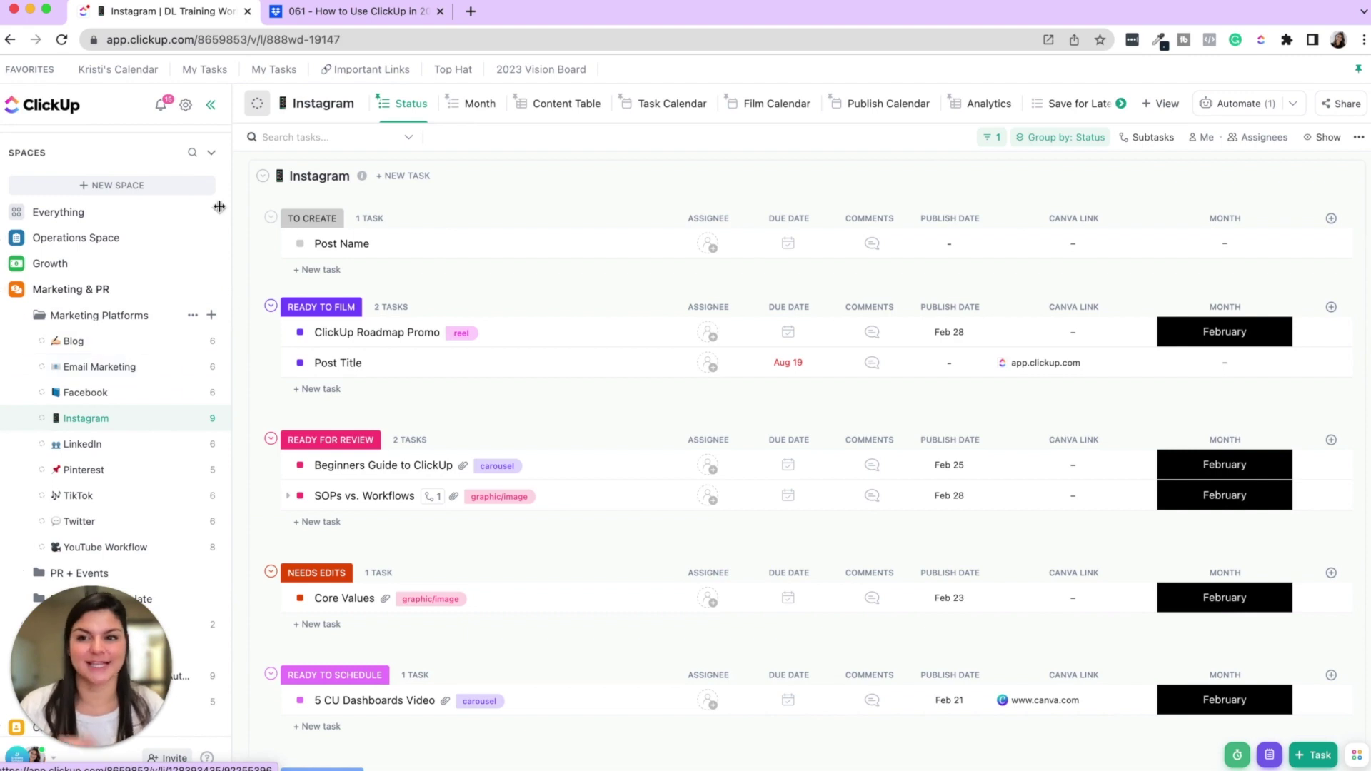
pyautogui.click(211, 105)
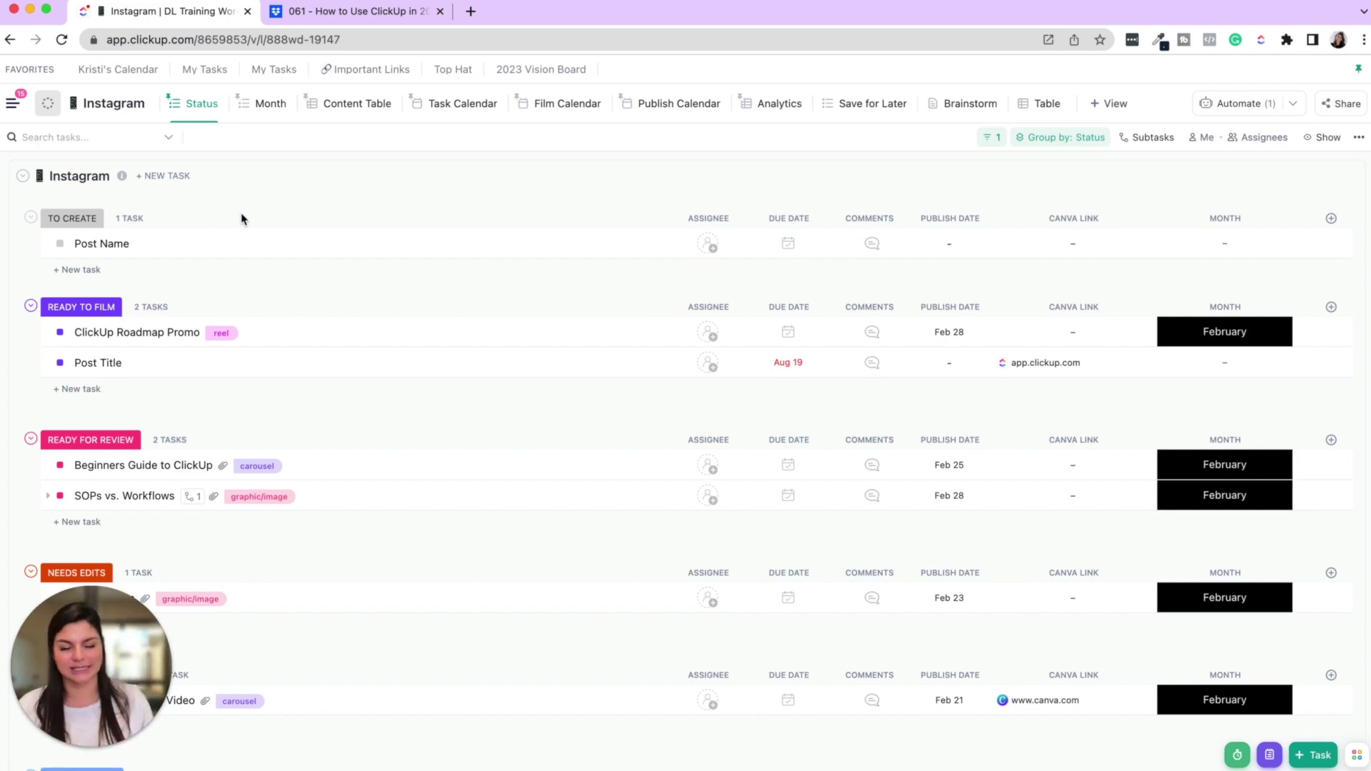
# - Open the Instagram list's automations and edit the status-change reassignment automation
pyautogui.click(1250, 106)
pyautogui.click(1271, 147)
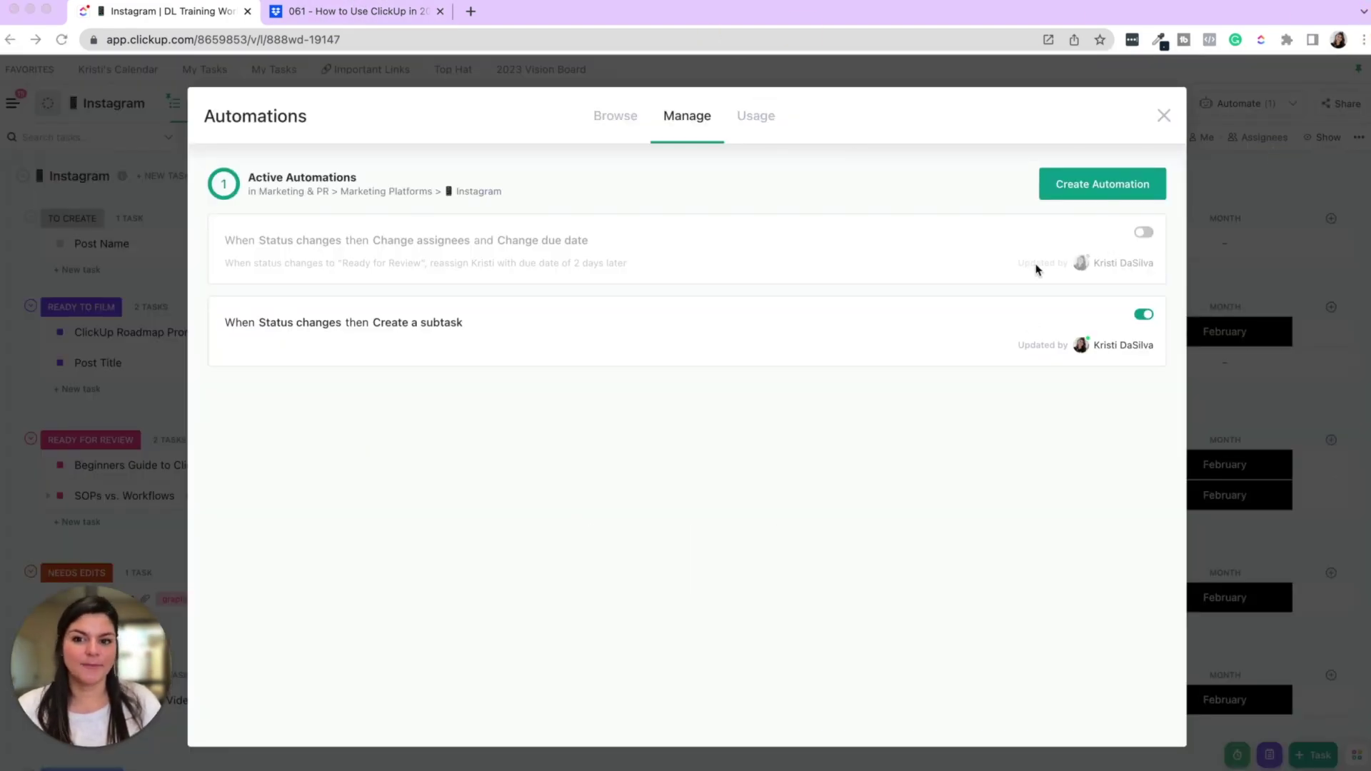
pyautogui.click(1053, 249)
pyautogui.click(1095, 239)
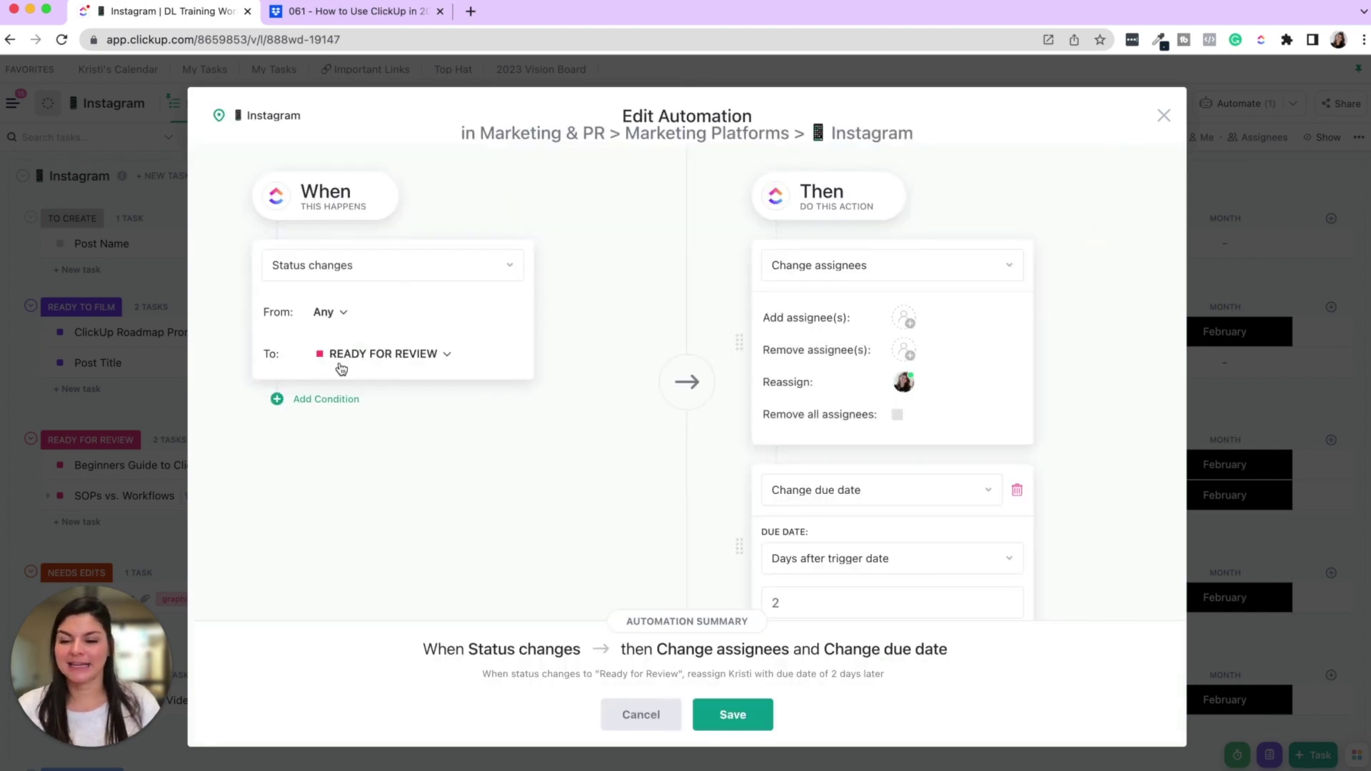
pyautogui.scroll(-2, 984, 357)
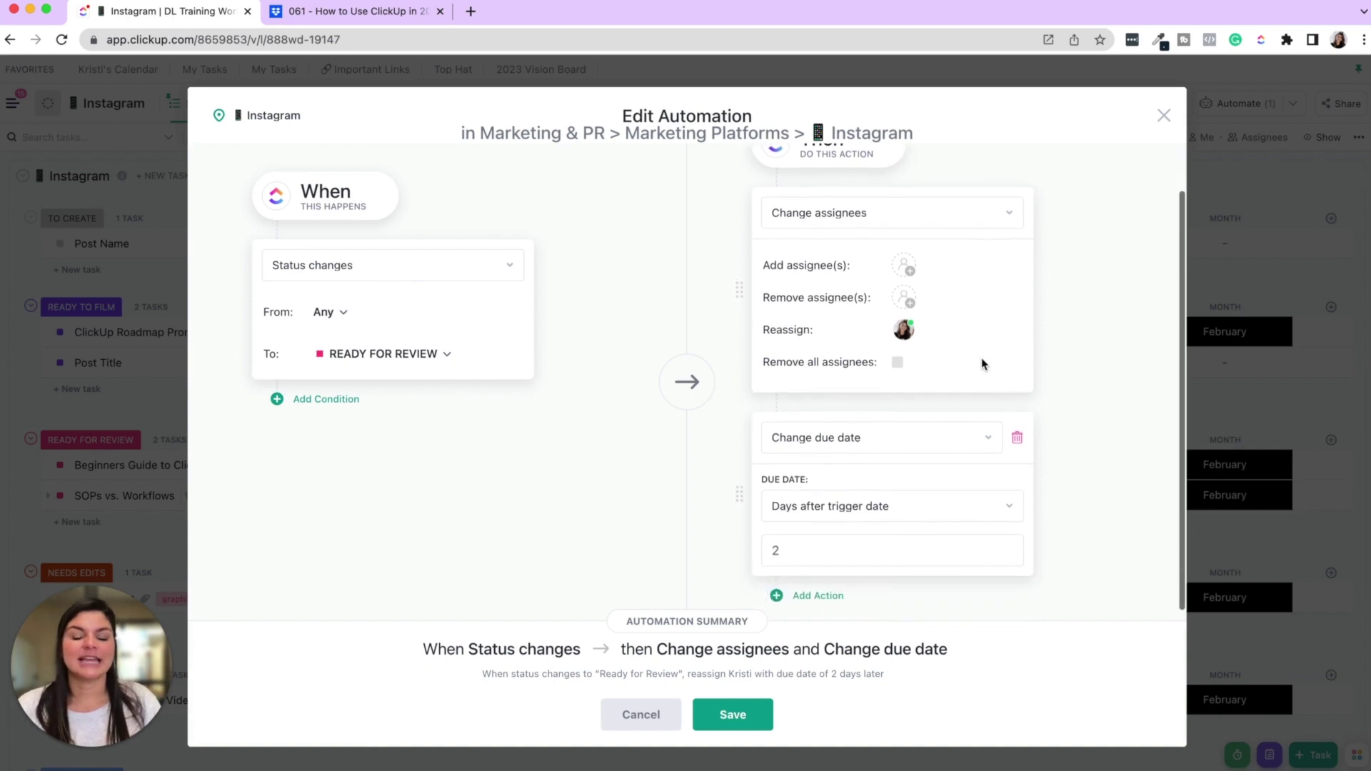
pyautogui.click(898, 339)
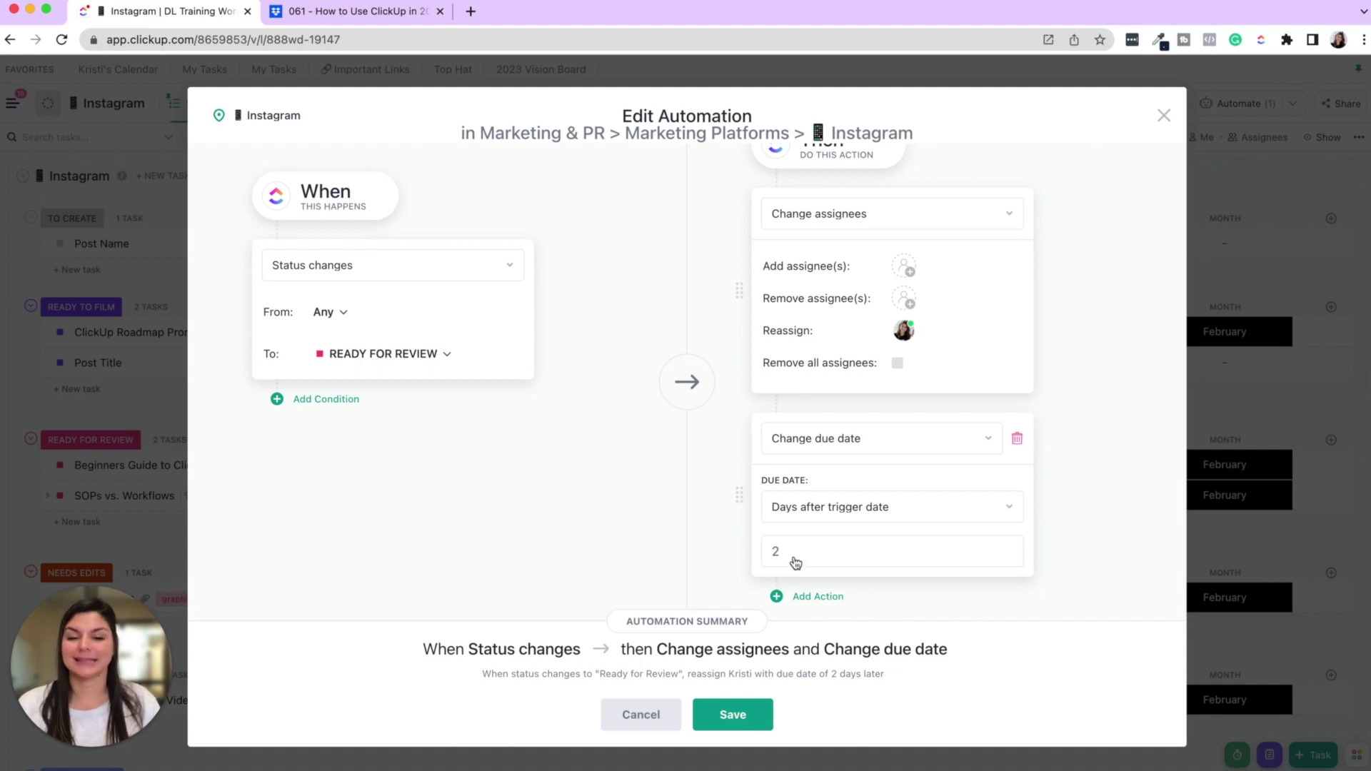
# - Look through its trigger statuses, discard the edits, and begin a new automation
pyautogui.click(412, 357)
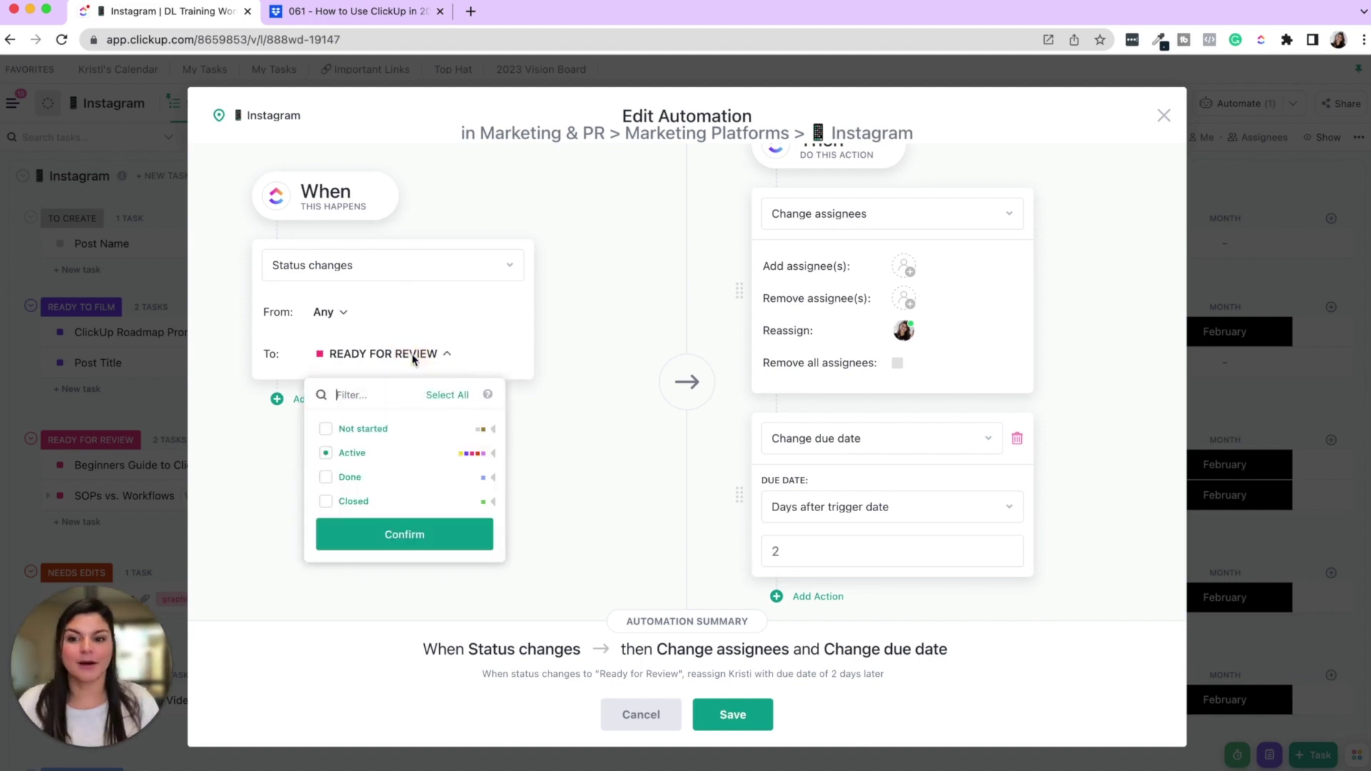
pyautogui.click(493, 454)
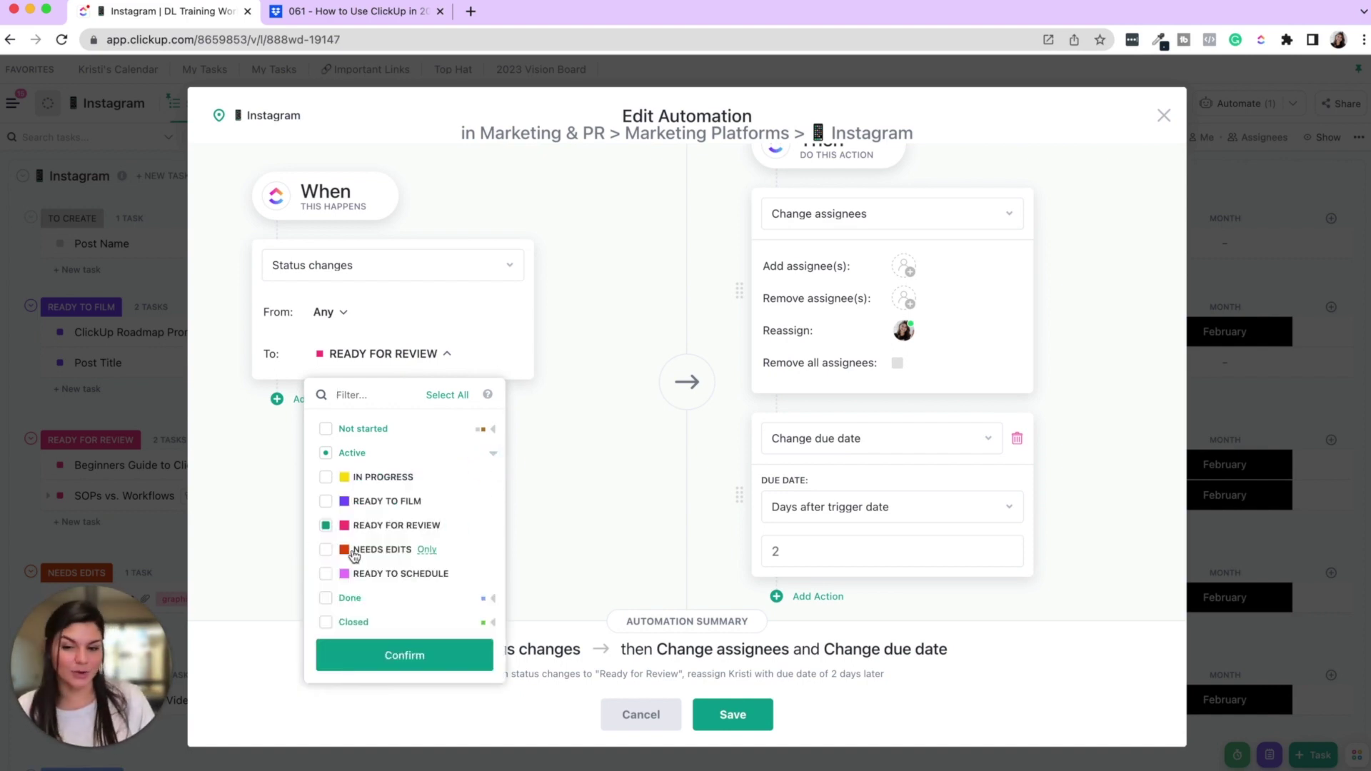
pyautogui.click(601, 312)
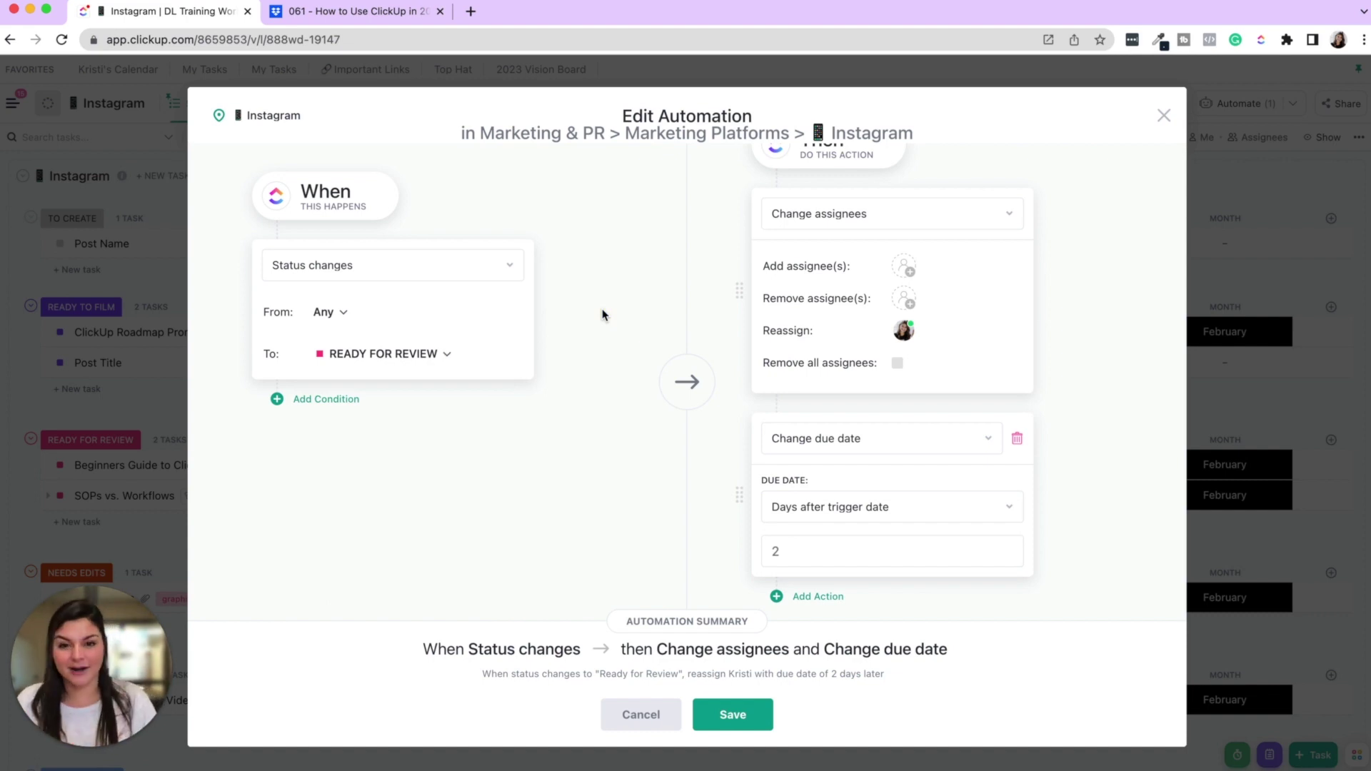
pyautogui.click(620, 714)
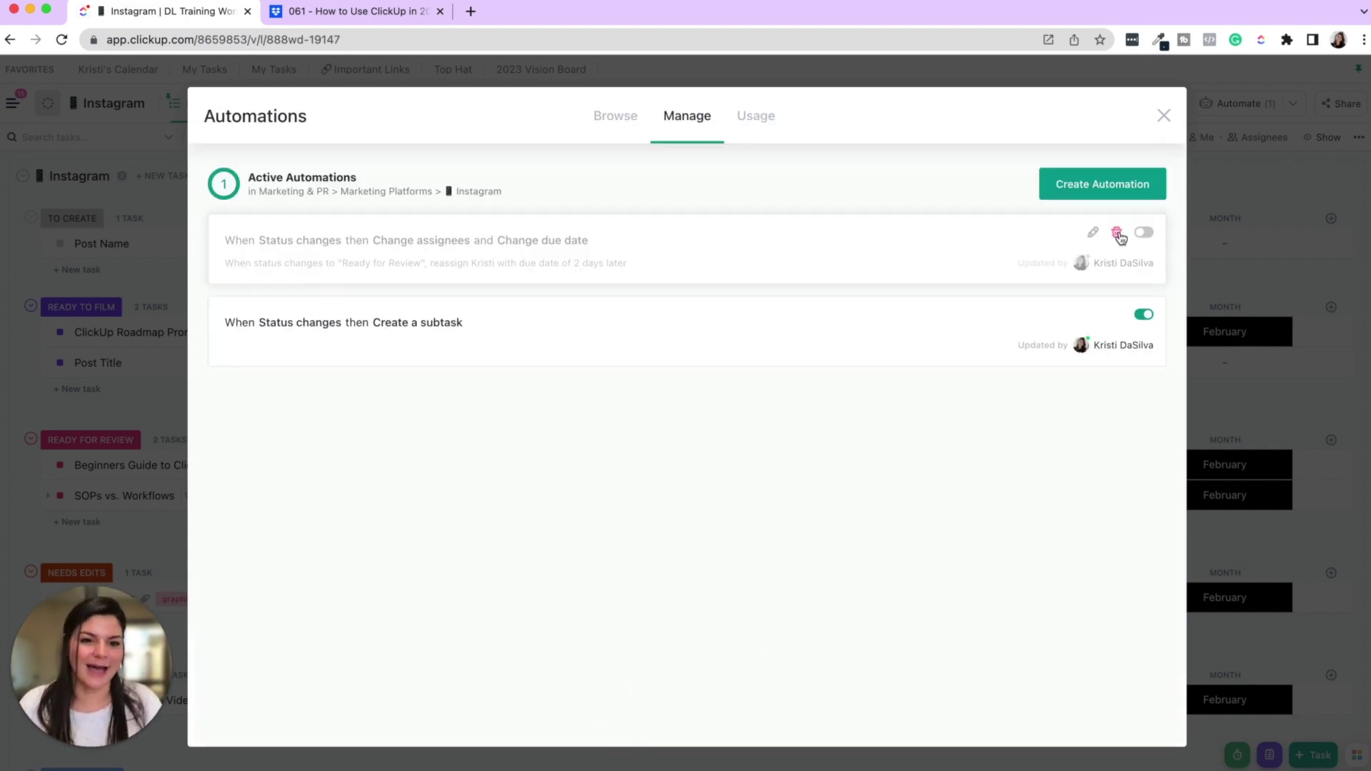
pyautogui.click(1102, 203)
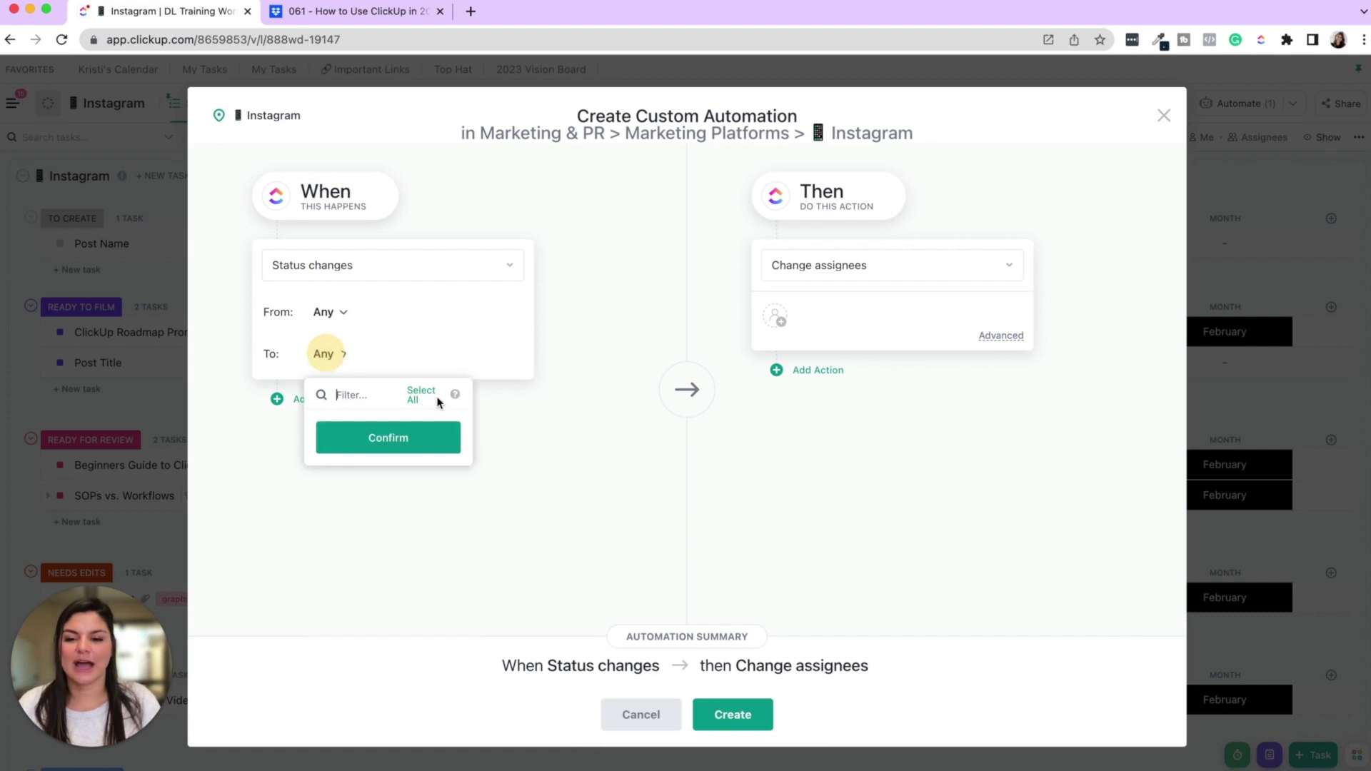
# - Trigger the automation when status changes to NEEDS EDITS or READY TO SCHEDULE
pyautogui.click(324, 354)
pyautogui.click(492, 452)
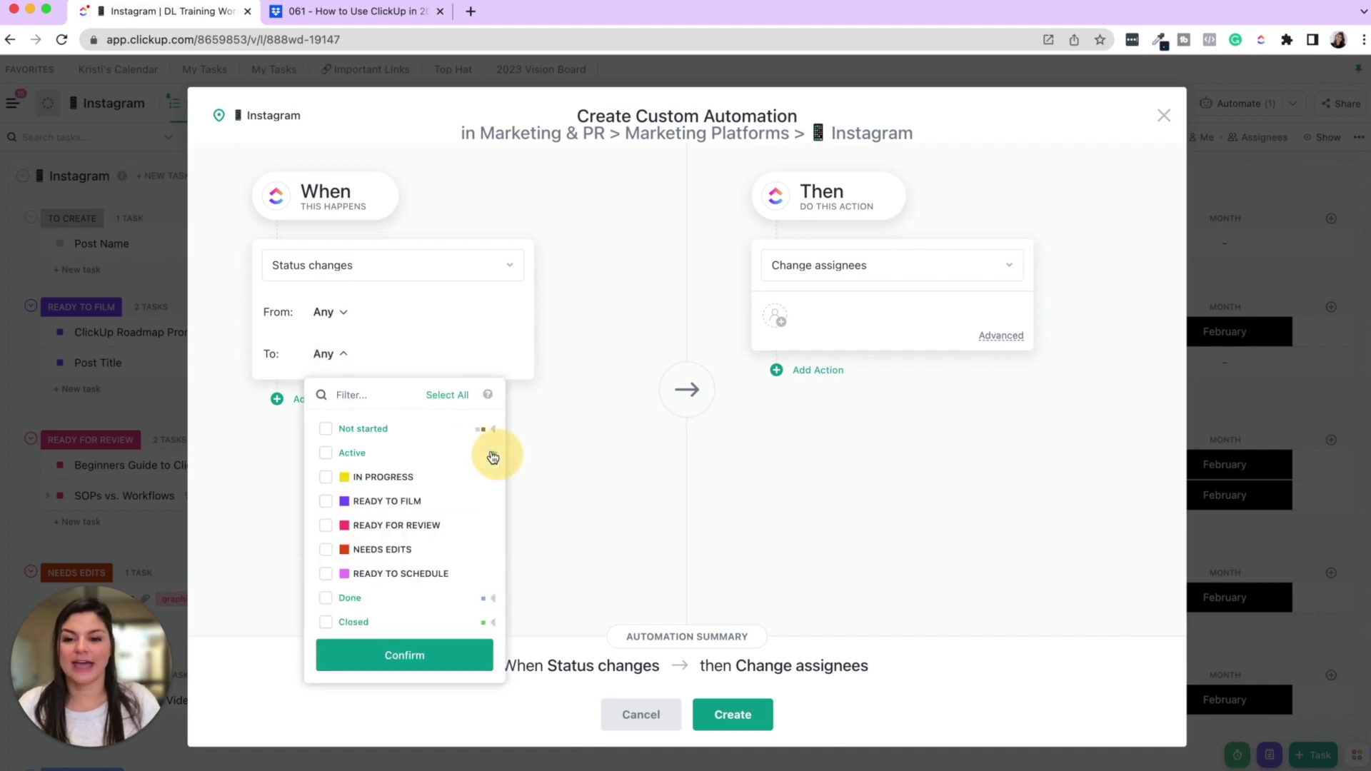
pyautogui.click(326, 549)
pyautogui.click(326, 577)
pyautogui.click(401, 654)
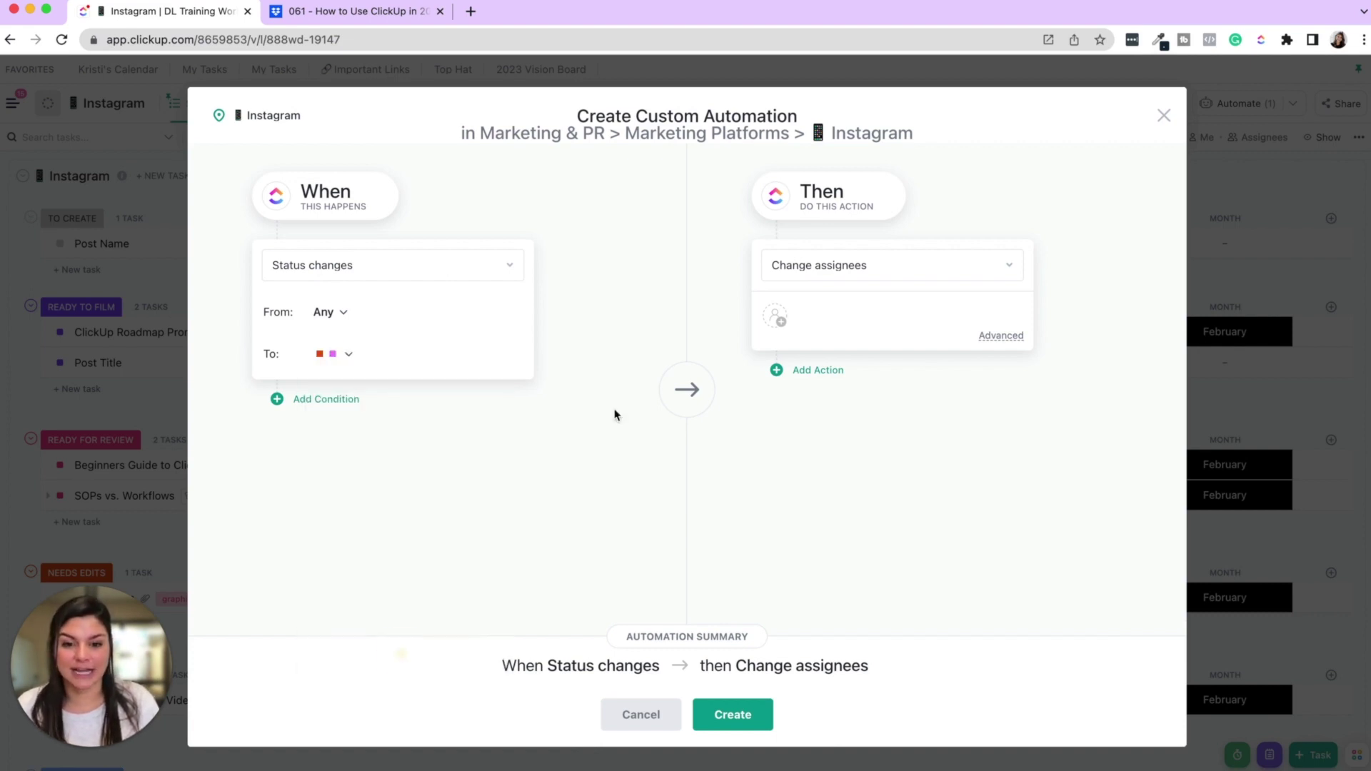
# - Make the first action reassign the task to the other team member
pyautogui.click(1000, 335)
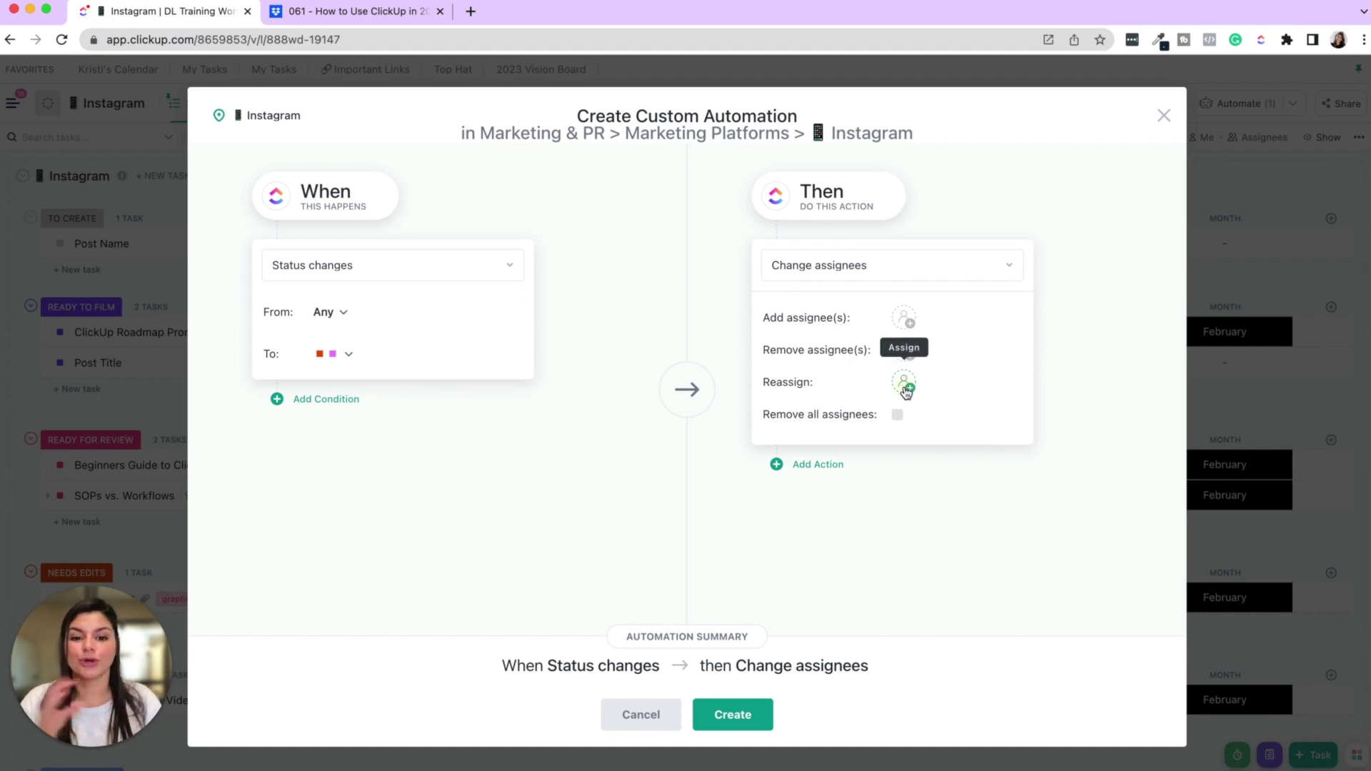
pyautogui.click(903, 386)
pyautogui.click(985, 535)
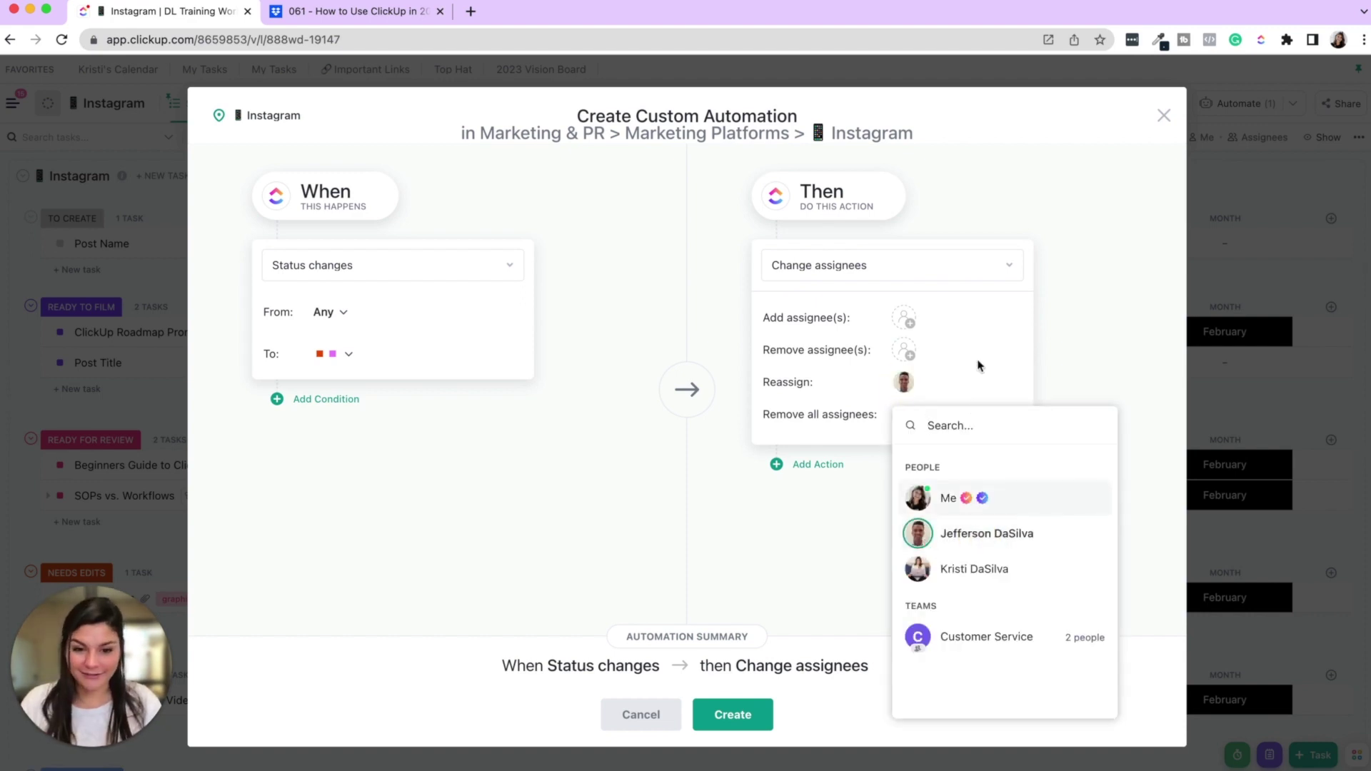
pyautogui.click(989, 340)
# - Add a second action setting the due date 1 day after the trigger date, and create the automation
pyautogui.click(829, 469)
pyautogui.click(824, 493)
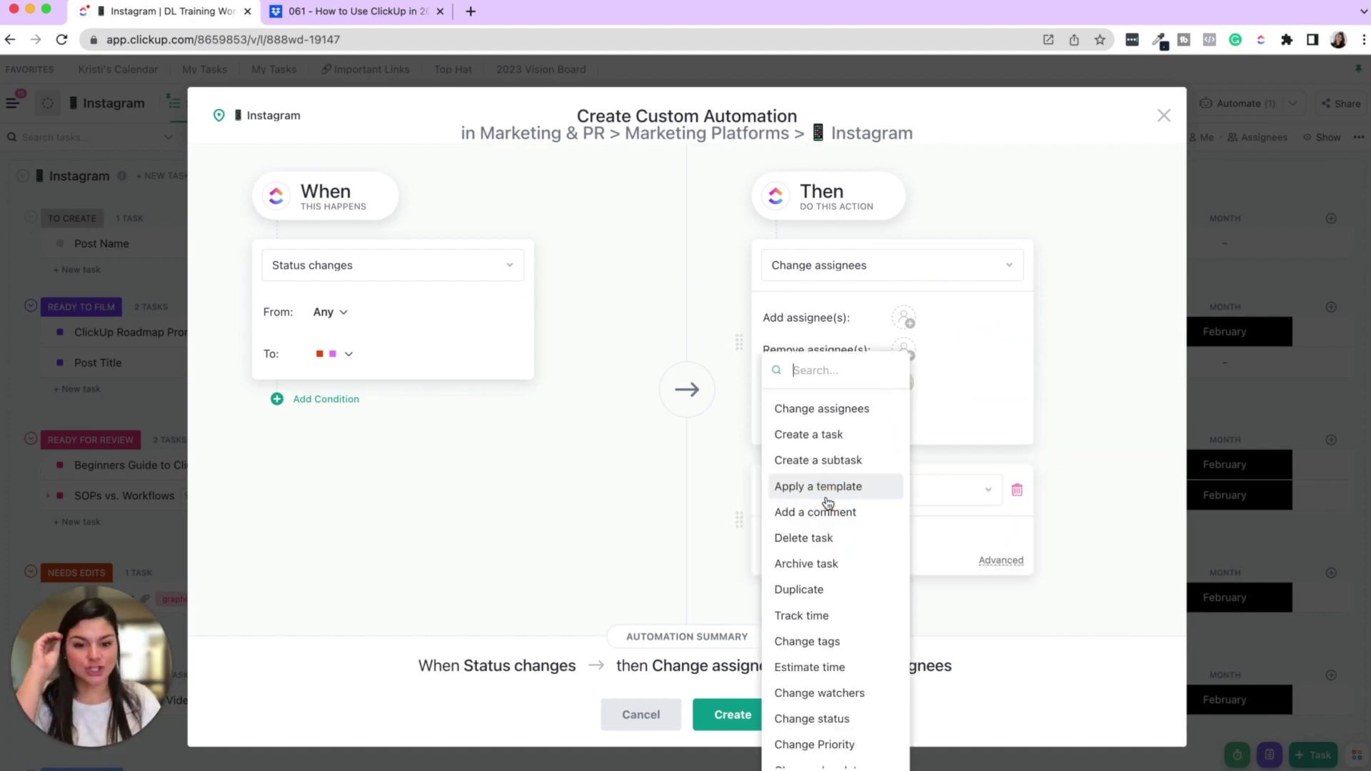
pyautogui.scroll(-2, 877, 648)
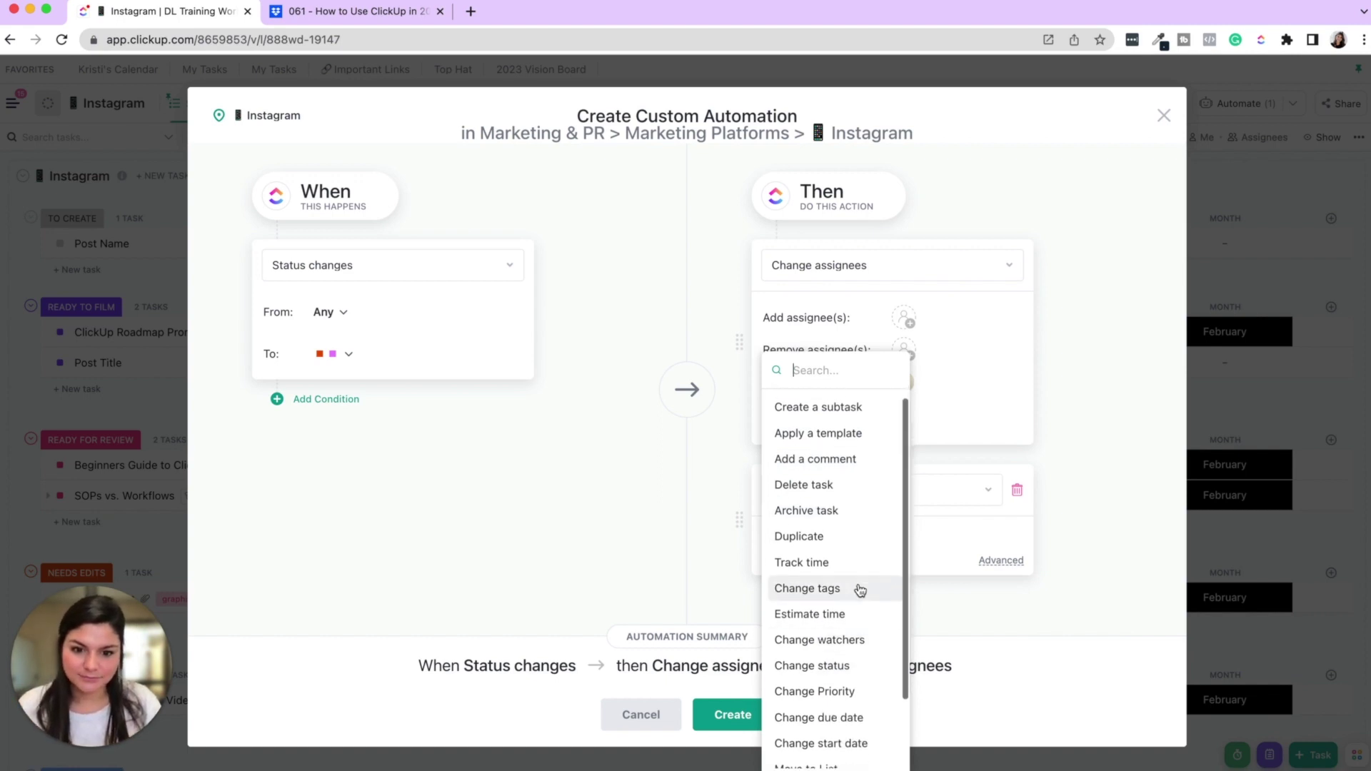
pyautogui.scroll(2, 814, 511)
pyautogui.scroll(-5, 826, 497)
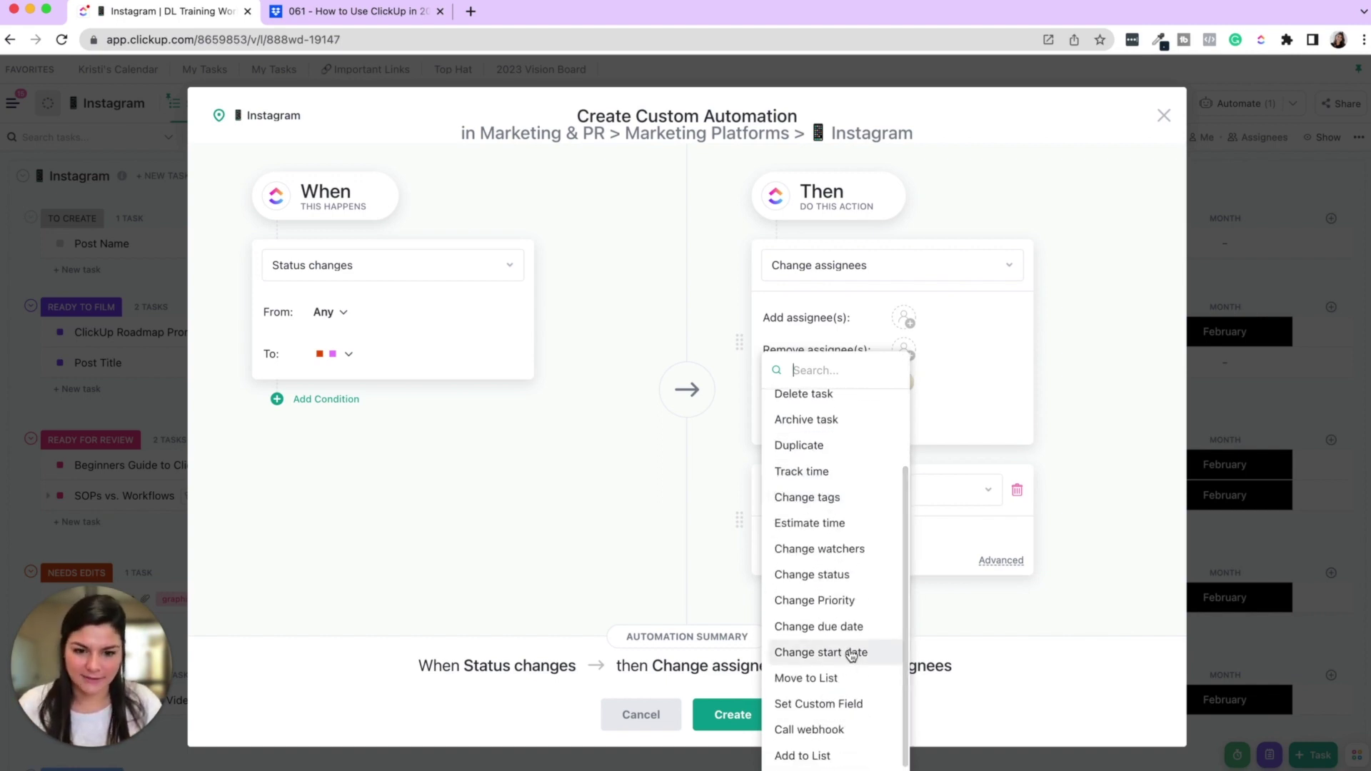
pyautogui.click(848, 627)
pyautogui.click(828, 559)
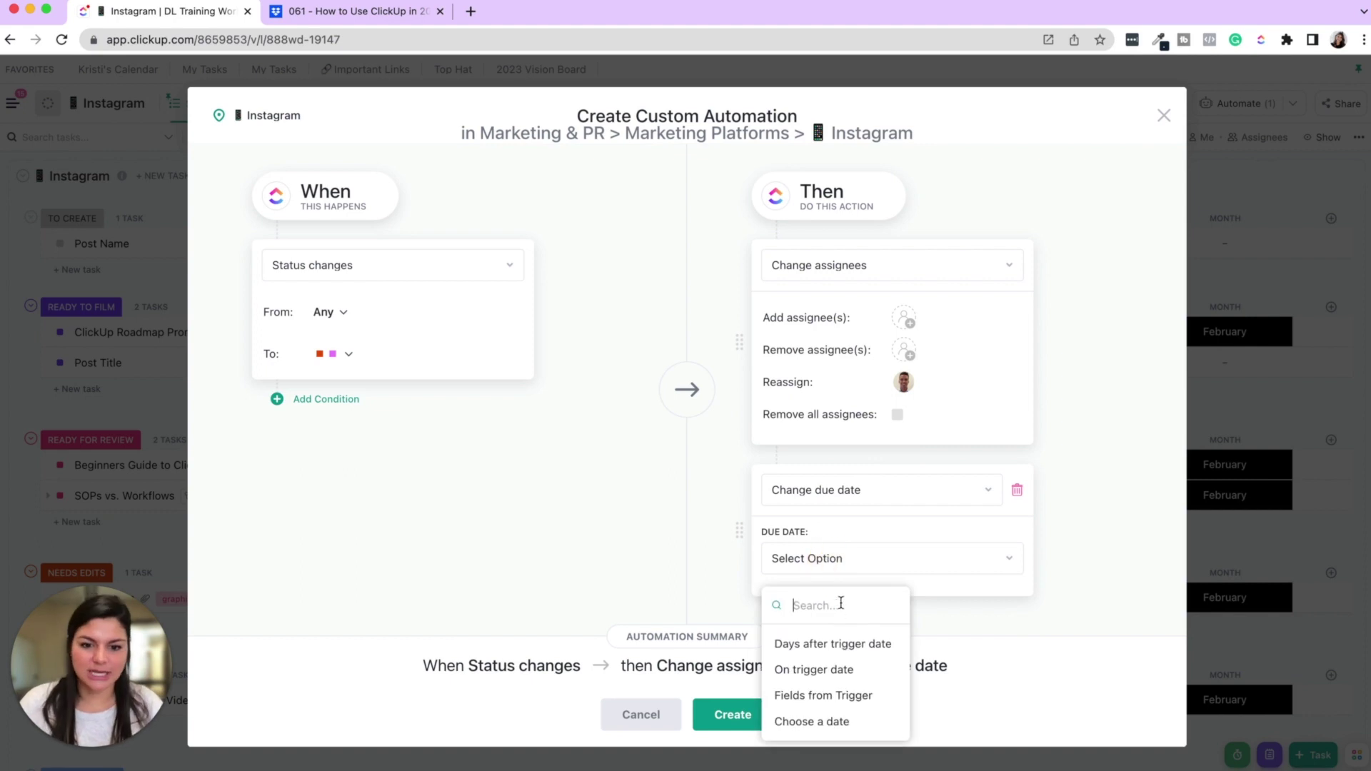
pyautogui.click(849, 646)
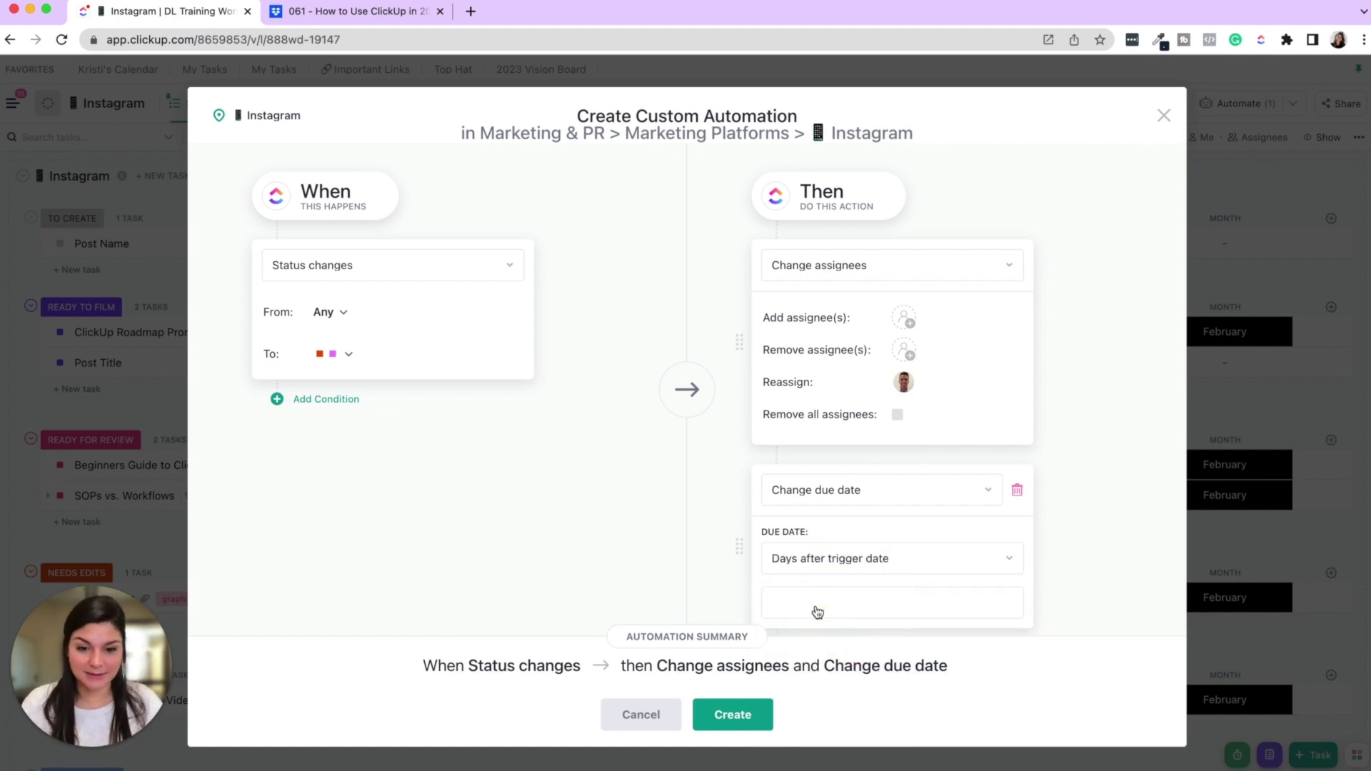
pyautogui.write('1')
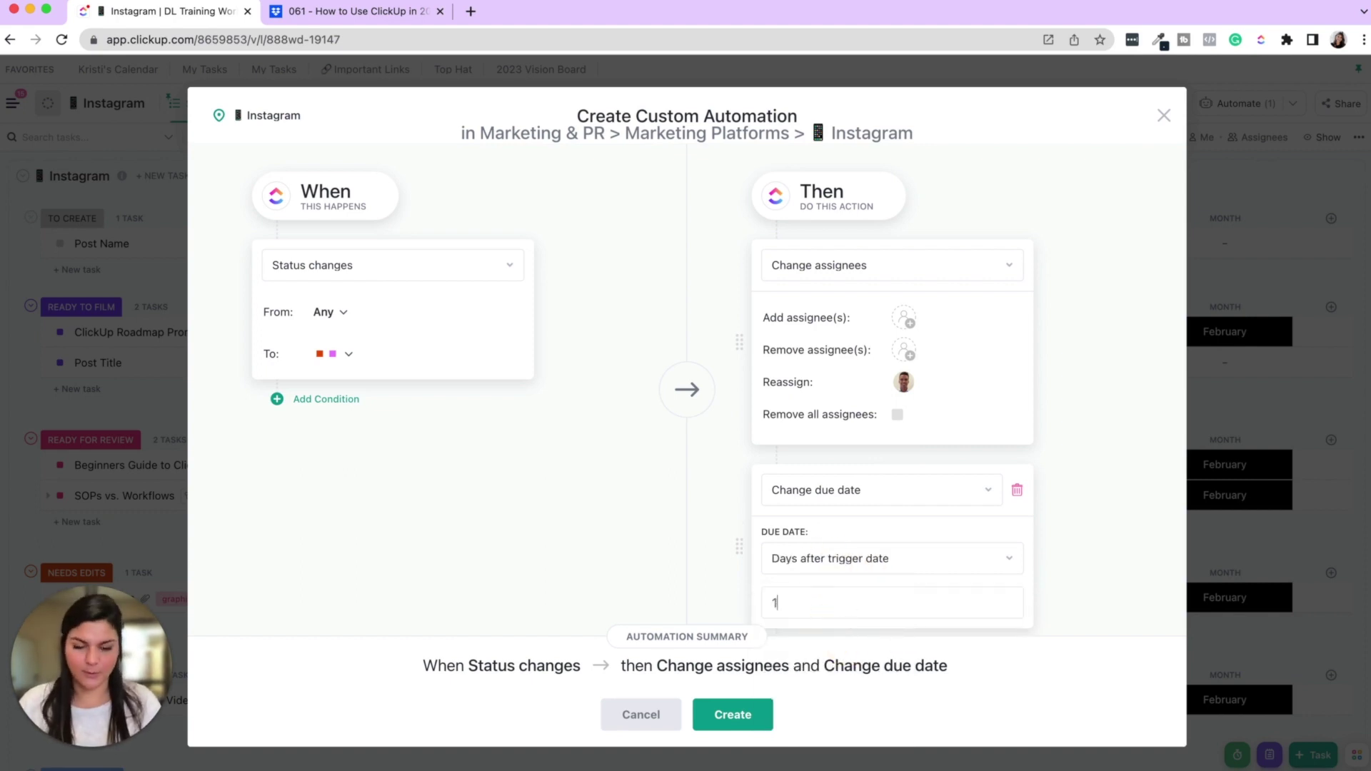
pyautogui.click(751, 713)
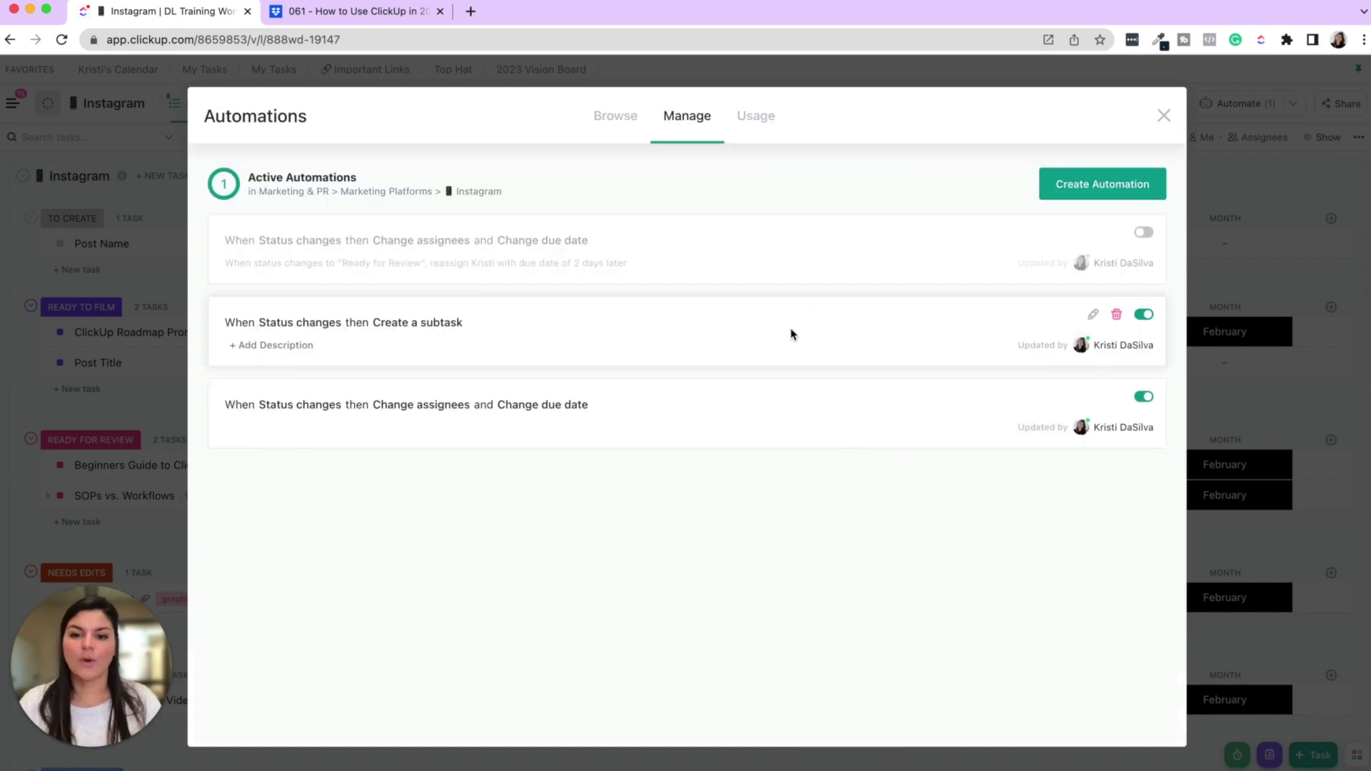
# - Close the automations window and bring up Post Name's status choices
pyautogui.click(1163, 116)
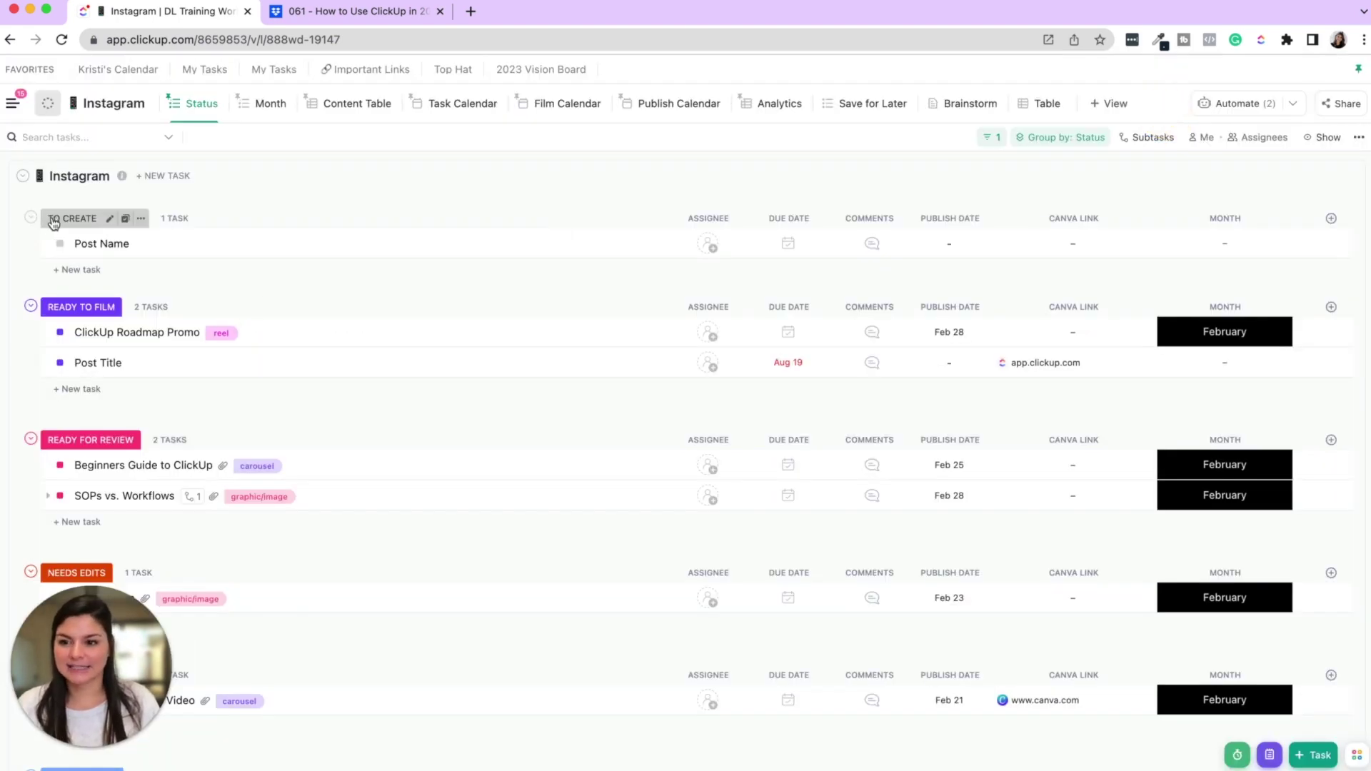
pyautogui.click(60, 244)
pyautogui.scroll(-1, 131, 442)
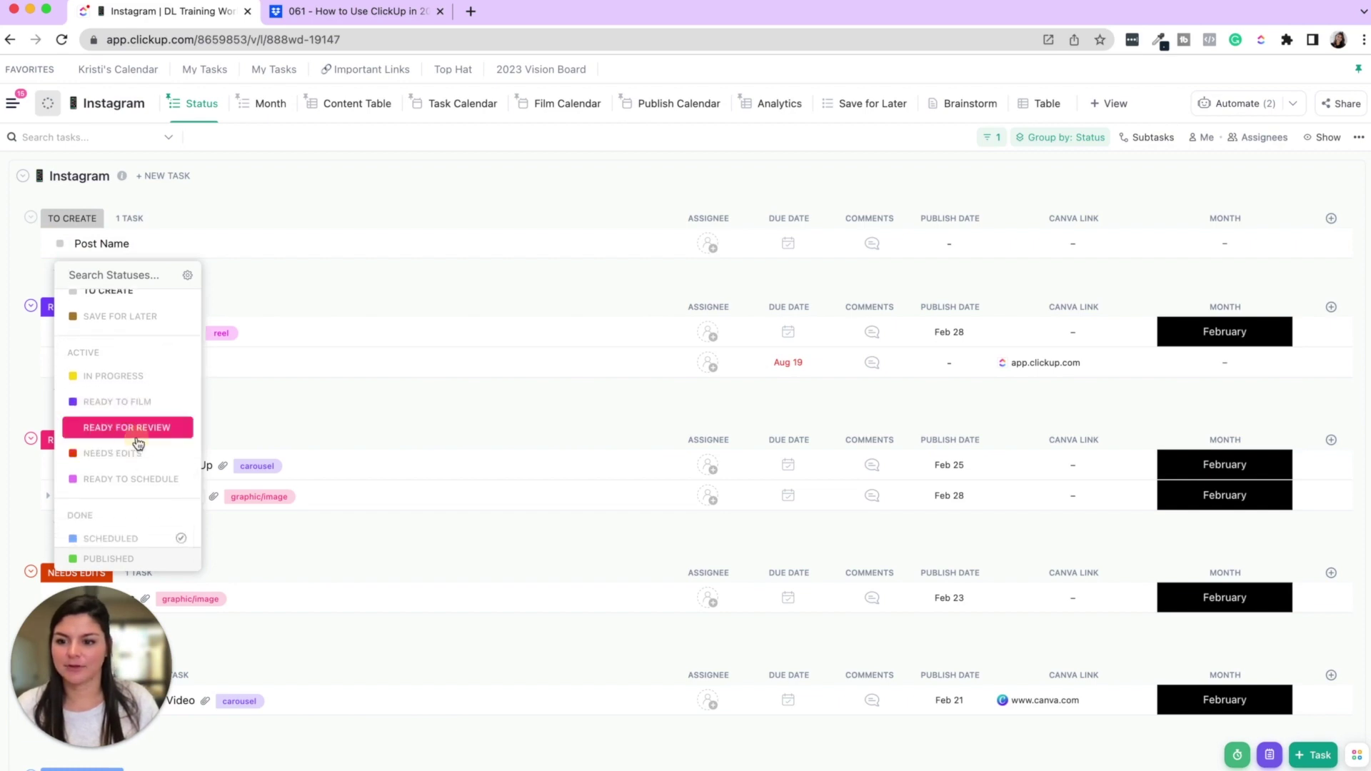
# - Set Post Name's status to READY FOR REVIEW and check its new assignee and due date
pyautogui.click(134, 428)
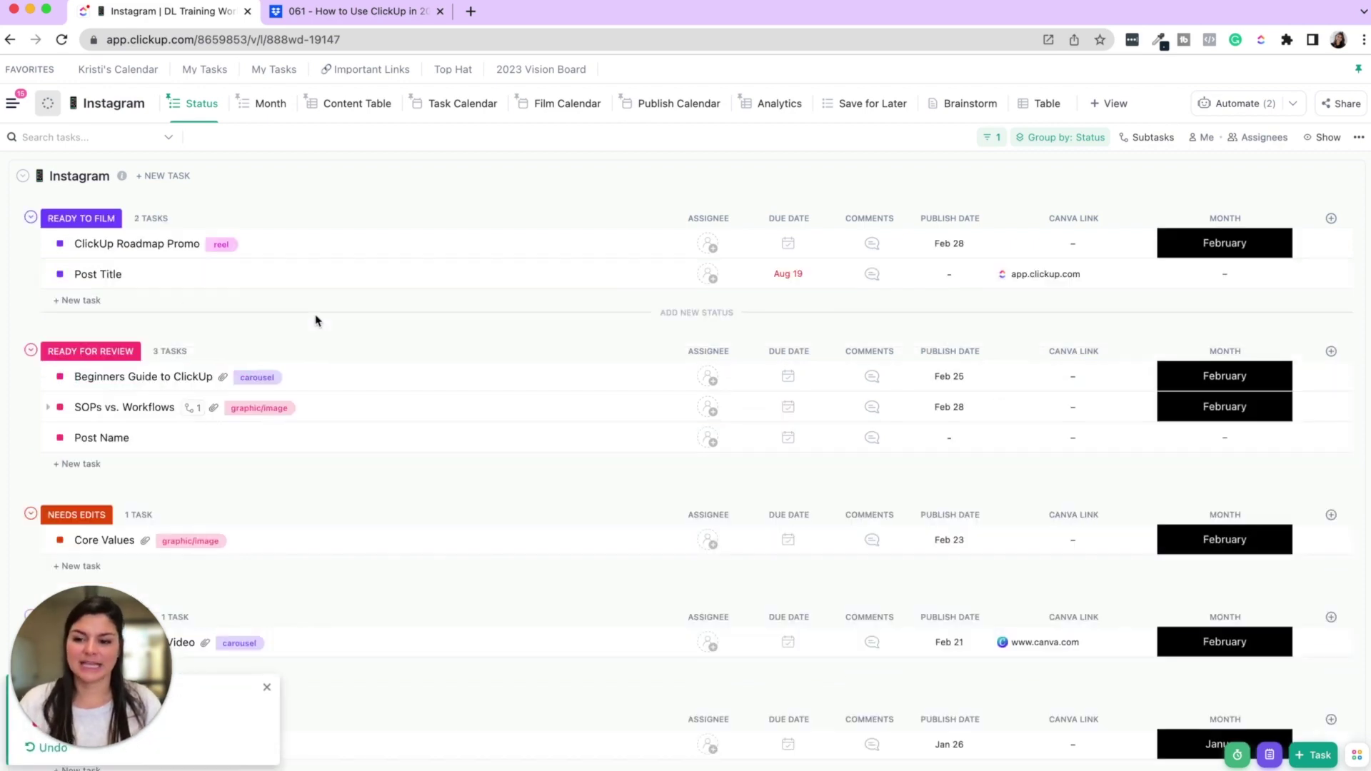
pyautogui.scroll(-2, 314, 318)
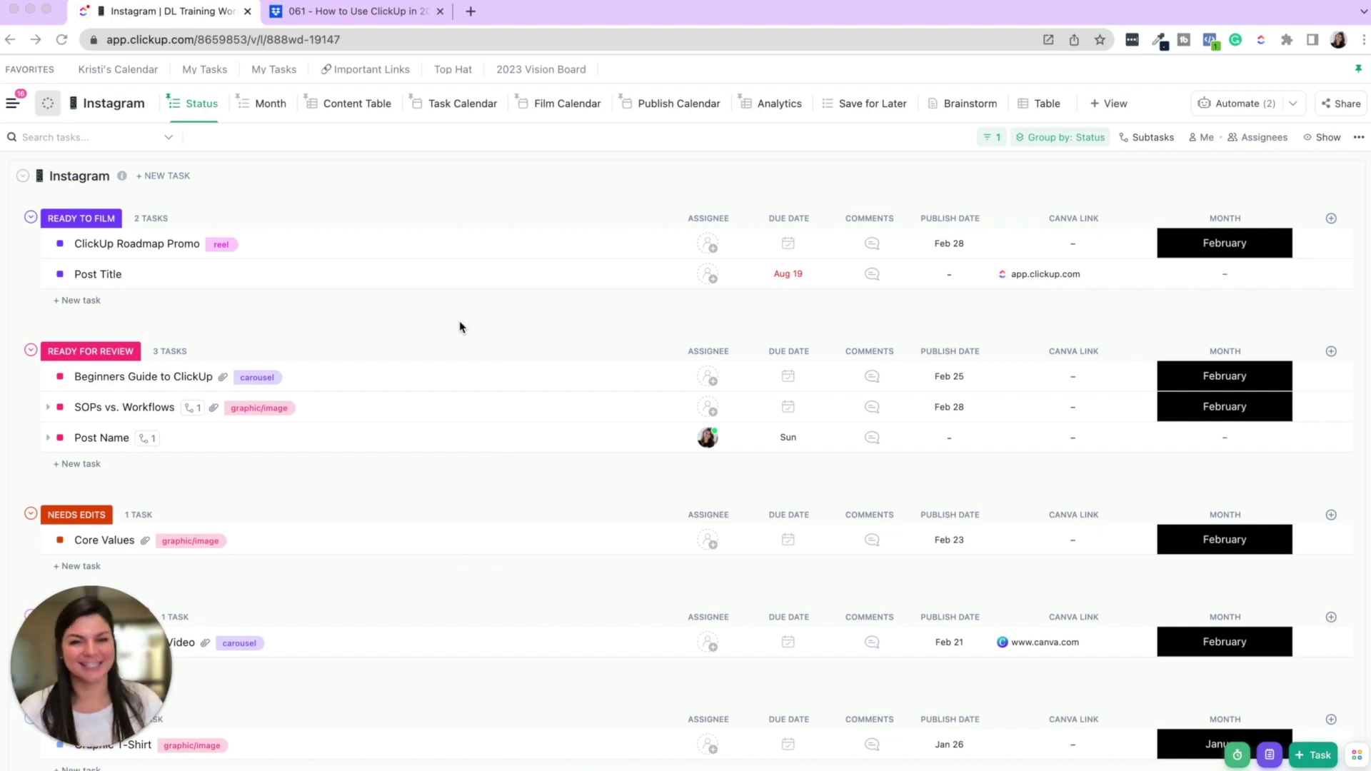
# - Open ClickUp Roadmap Promo and add a checklist item 'zkjdfgnhjl' to its description
pyautogui.click(122, 244)
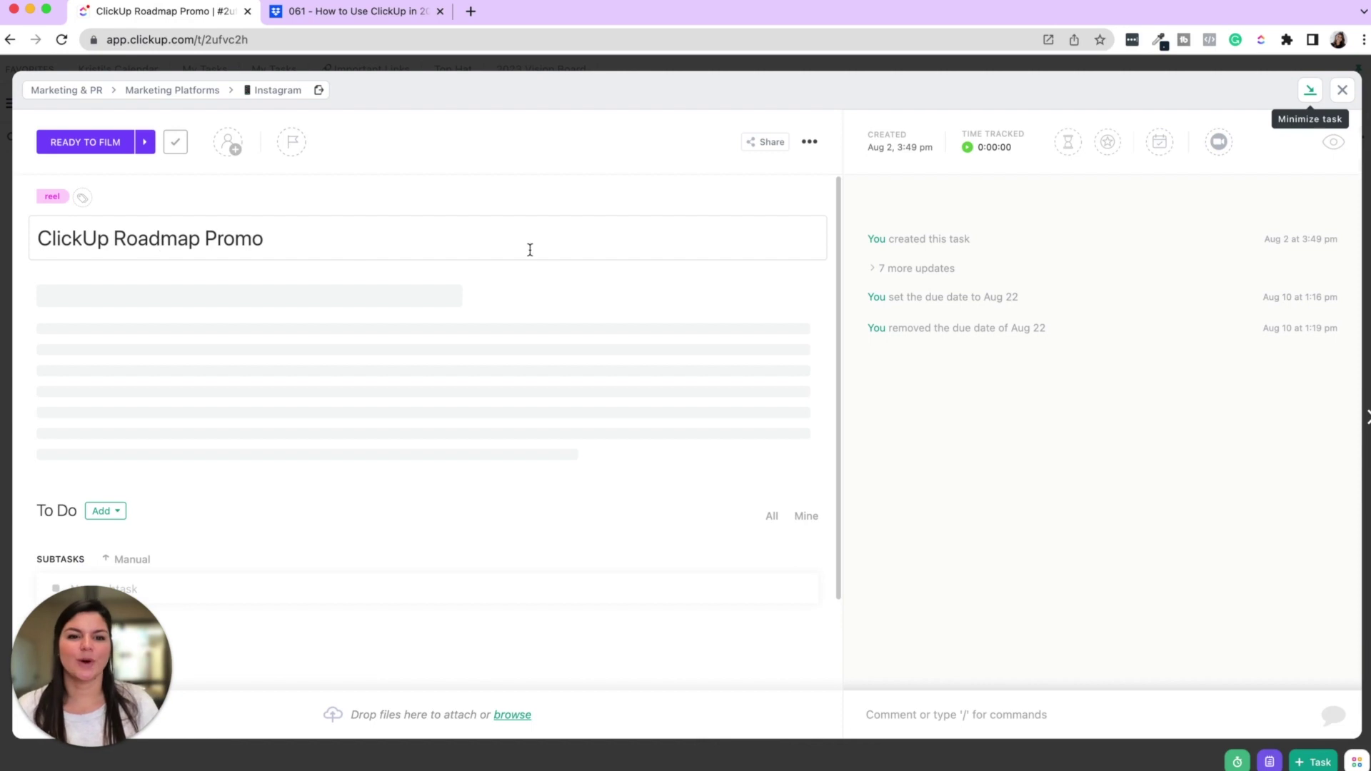
pyautogui.click(286, 296)
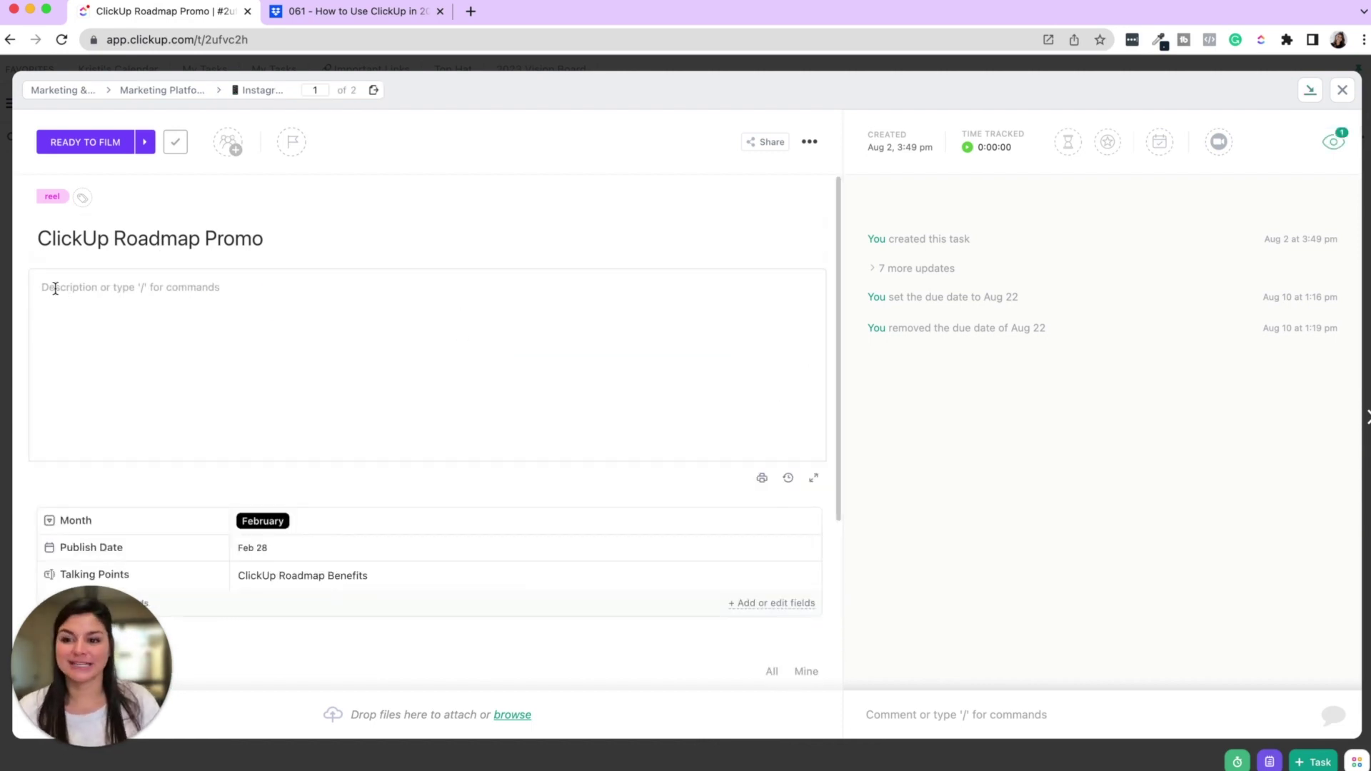
pyautogui.click(143, 292)
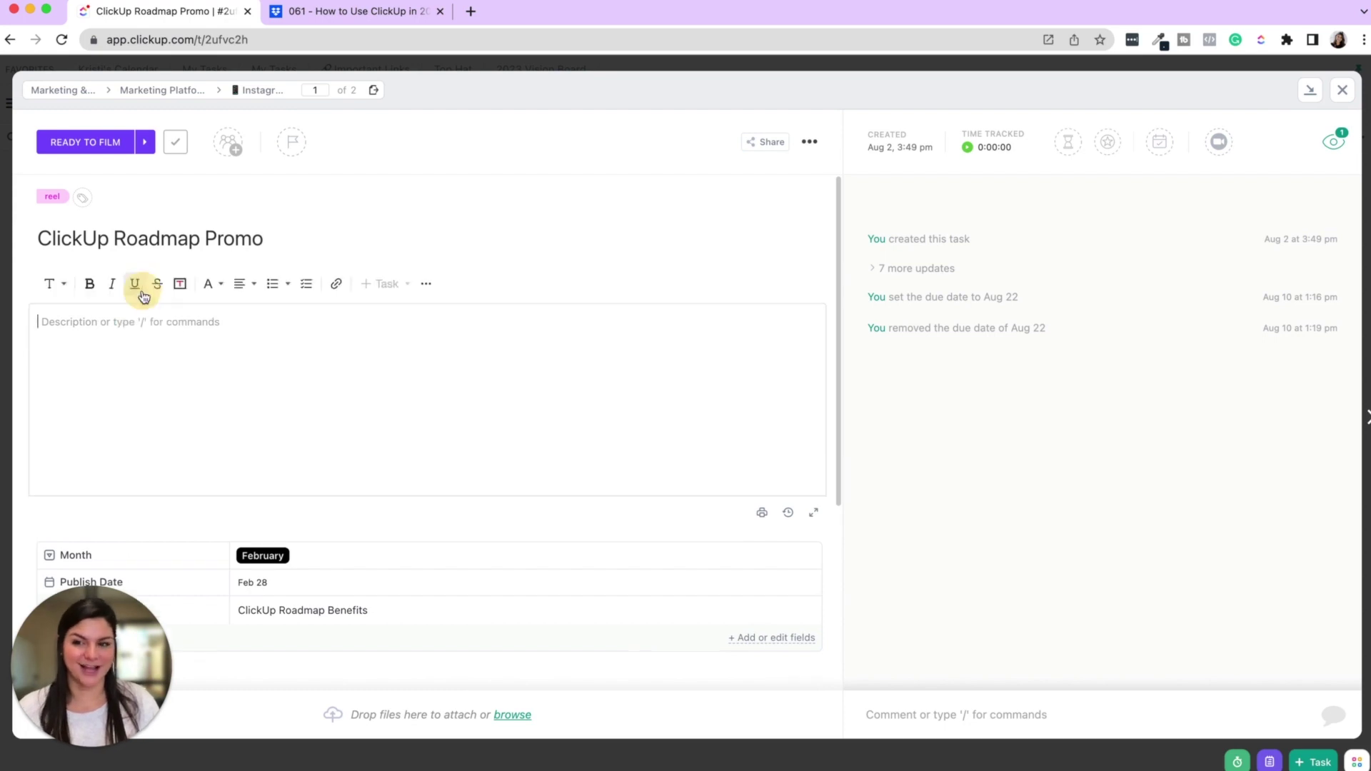
pyautogui.write('/')
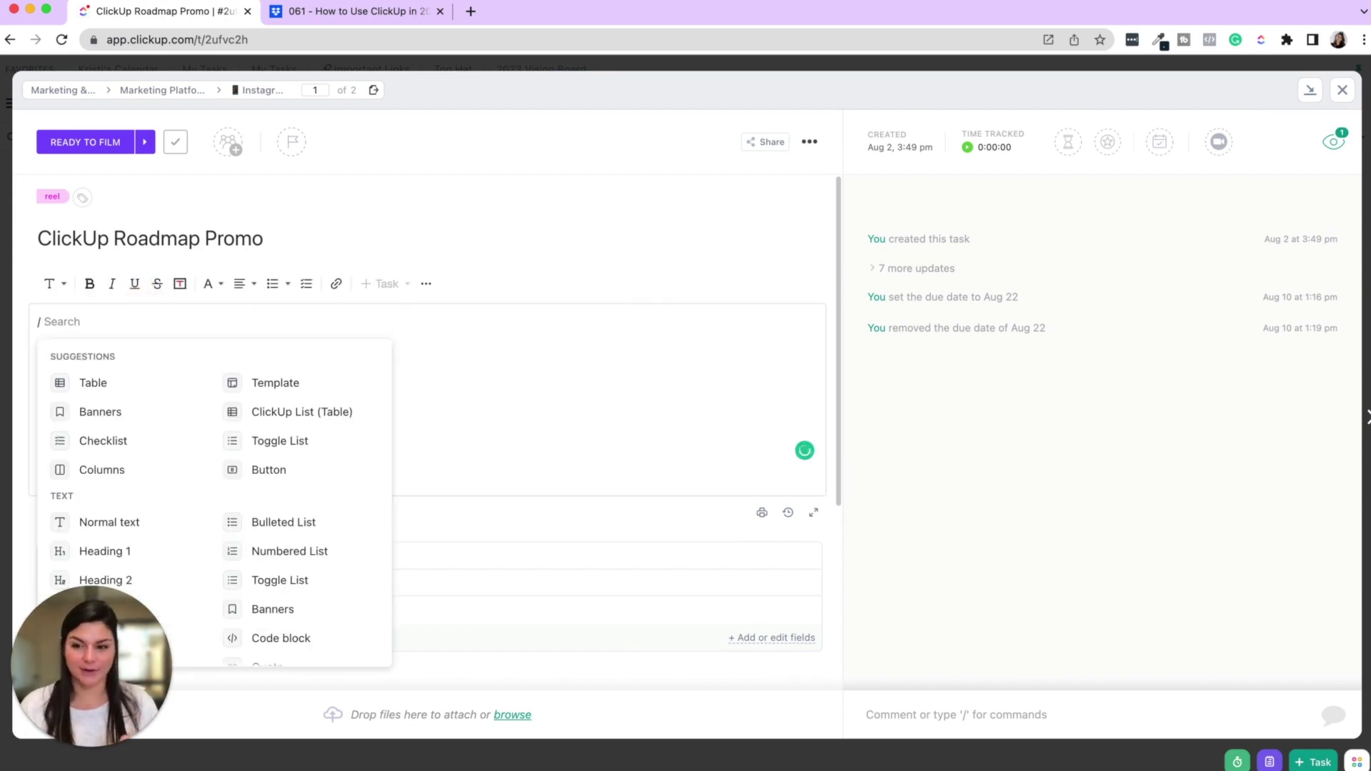
pyautogui.scroll(-3, 240, 437)
pyautogui.scroll(-5, 242, 437)
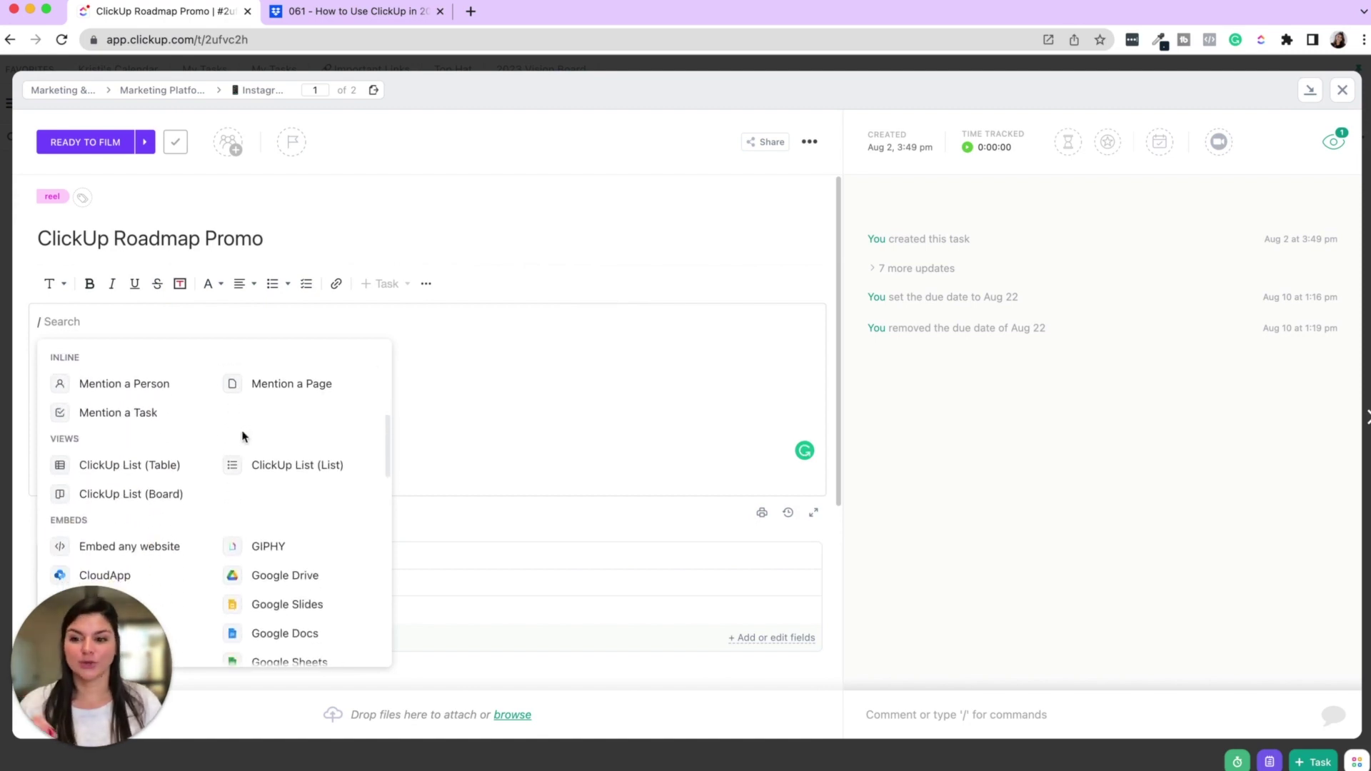
pyautogui.scroll(8, 242, 436)
pyautogui.write('ch')
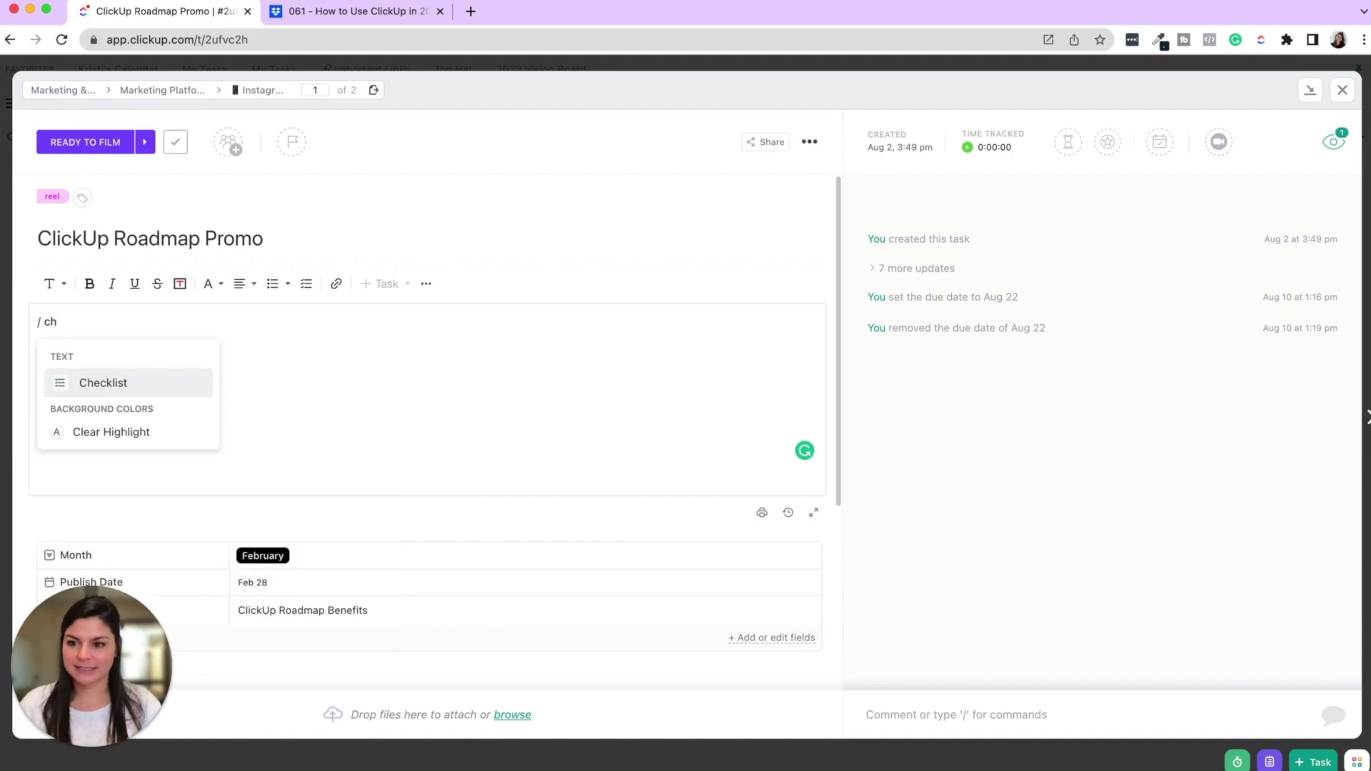
pyautogui.press('Return')
pyautogui.write('zkjdfgnhjl')
pyautogui.press('Return')
# - Insert a table with /tab, then select the checklist and table and delete them
pyautogui.press('Return')
pyautogui.write('/tab')
pyautogui.press('Return')
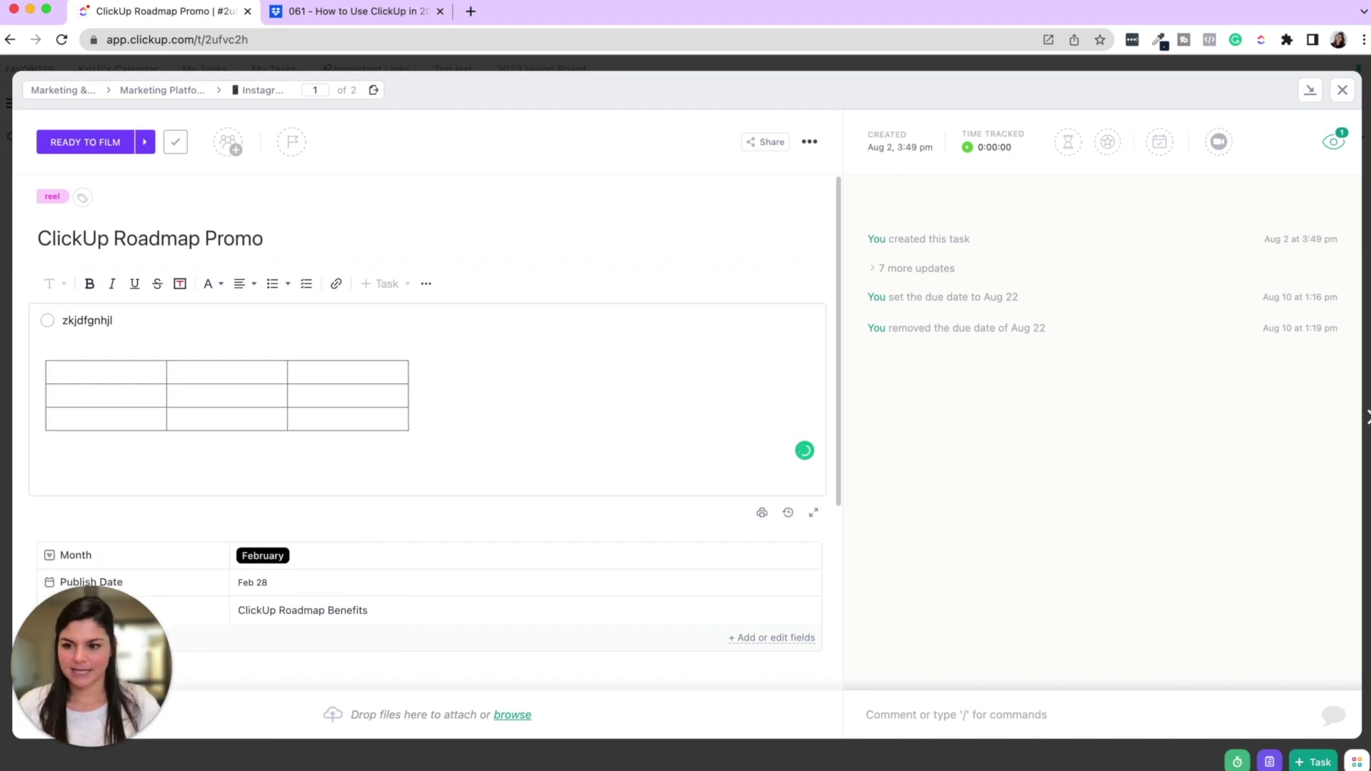
pyautogui.click(223, 376)
pyautogui.moveTo(236, 453); pyautogui.dragTo(49, 315)
pyautogui.press('BackSpace')
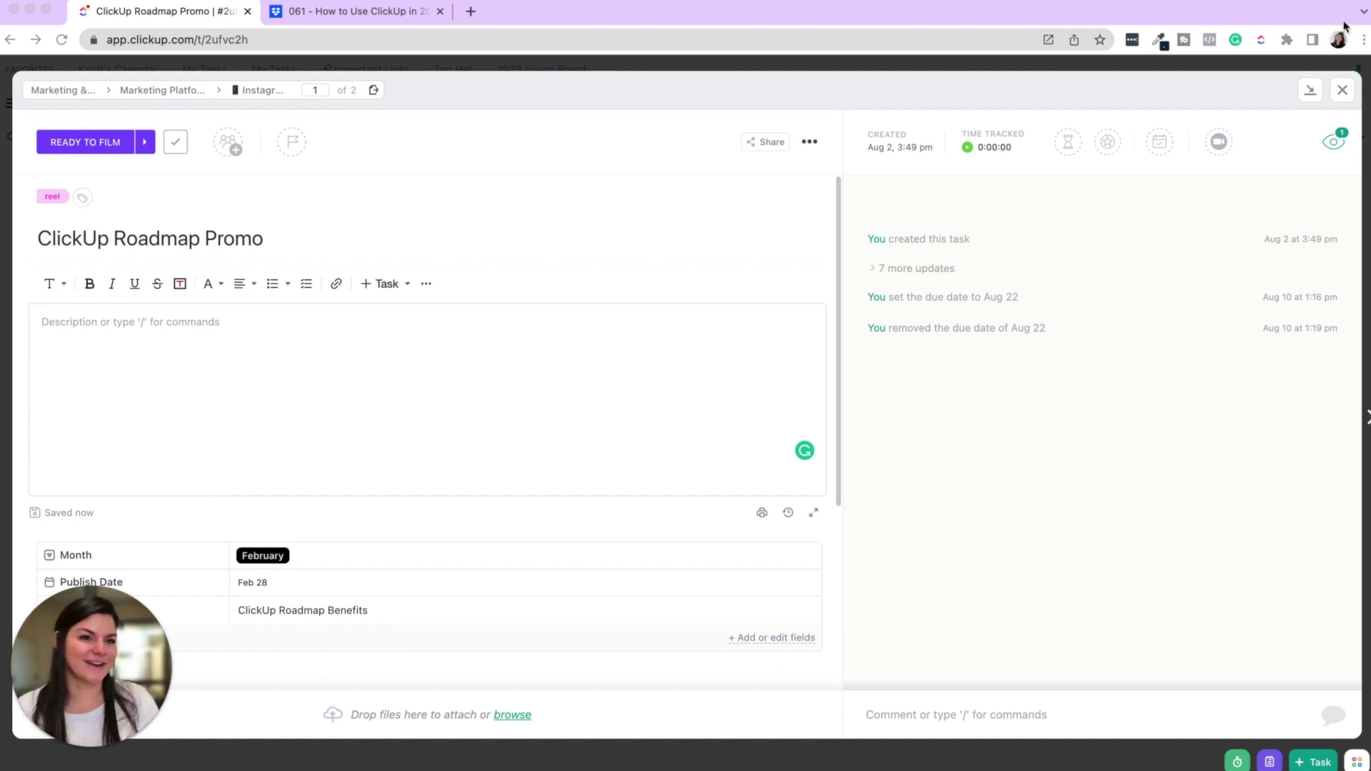
# - Close the open task and pin the Favorites from the sidebar as a bar across the top
pyautogui.click(1341, 90)
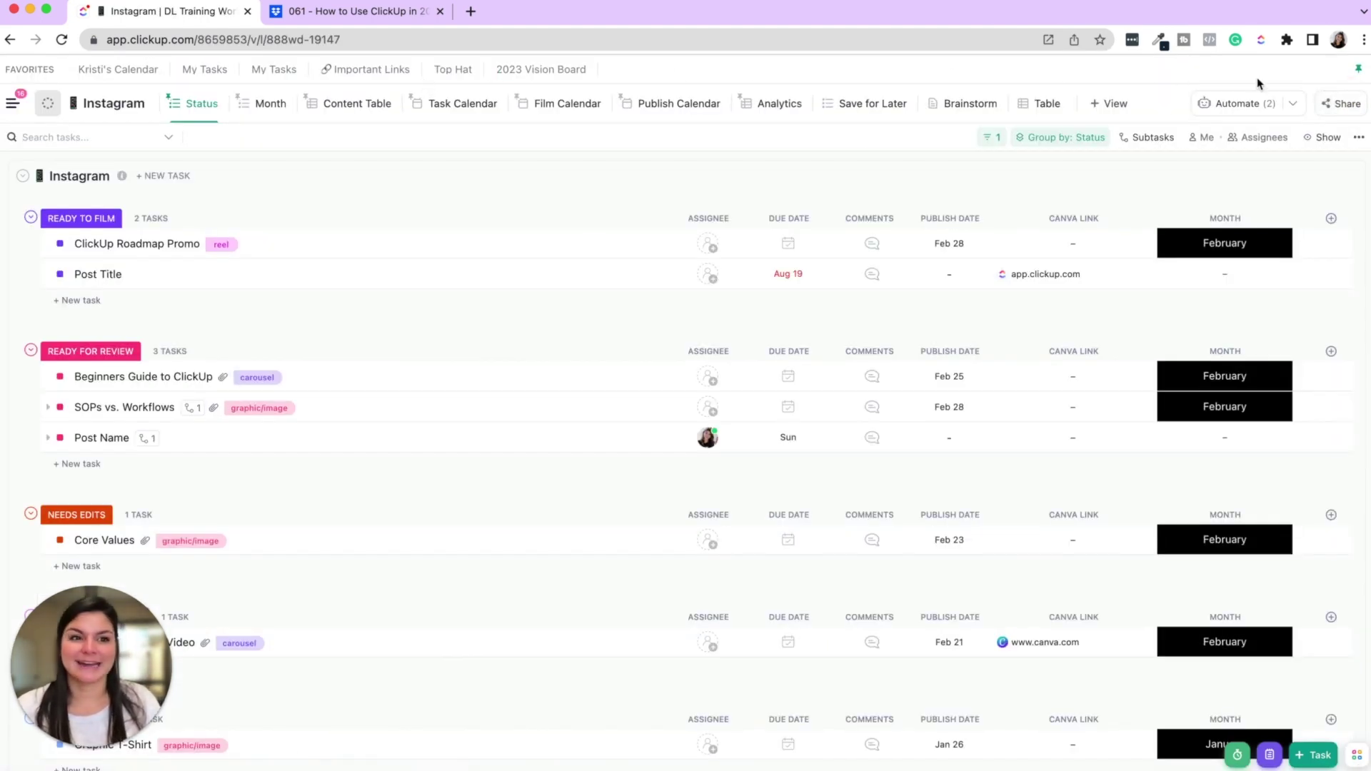
pyautogui.click(1360, 71)
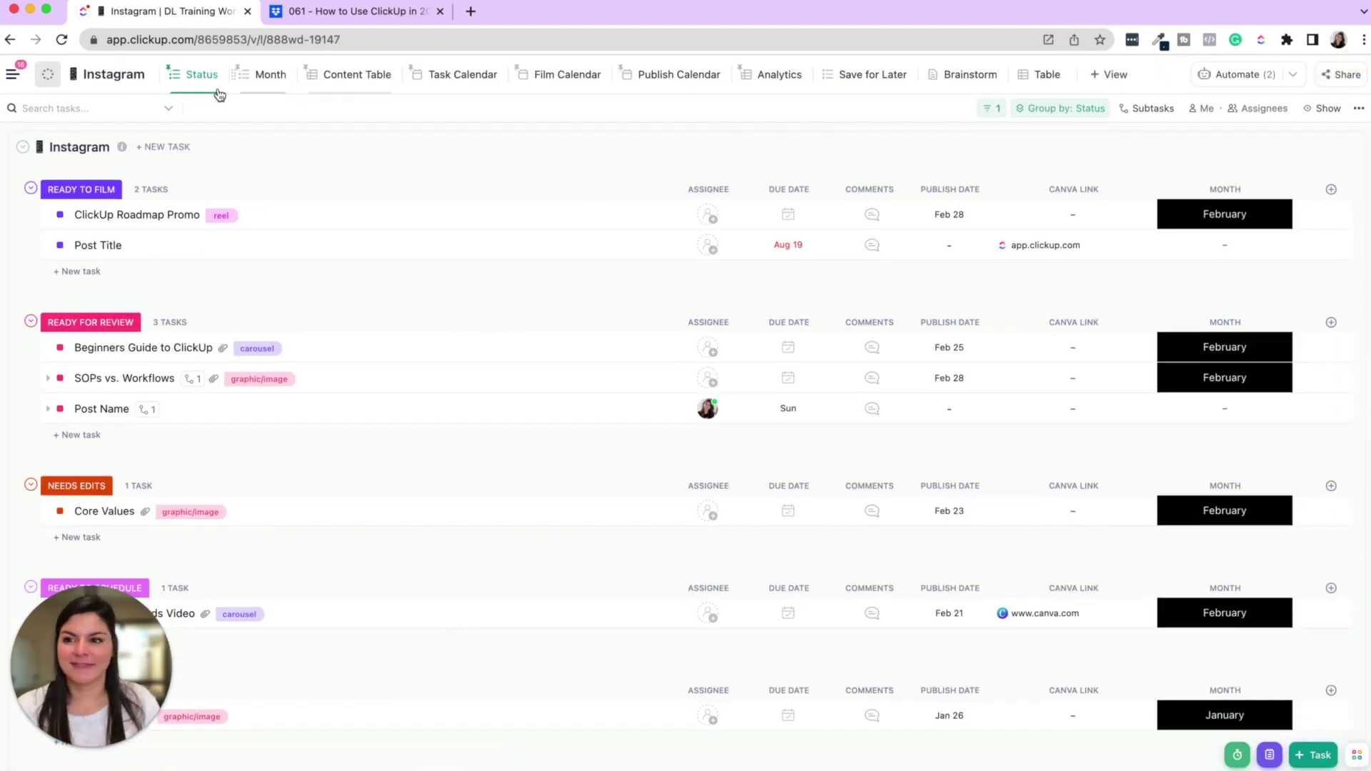
pyautogui.click(12, 74)
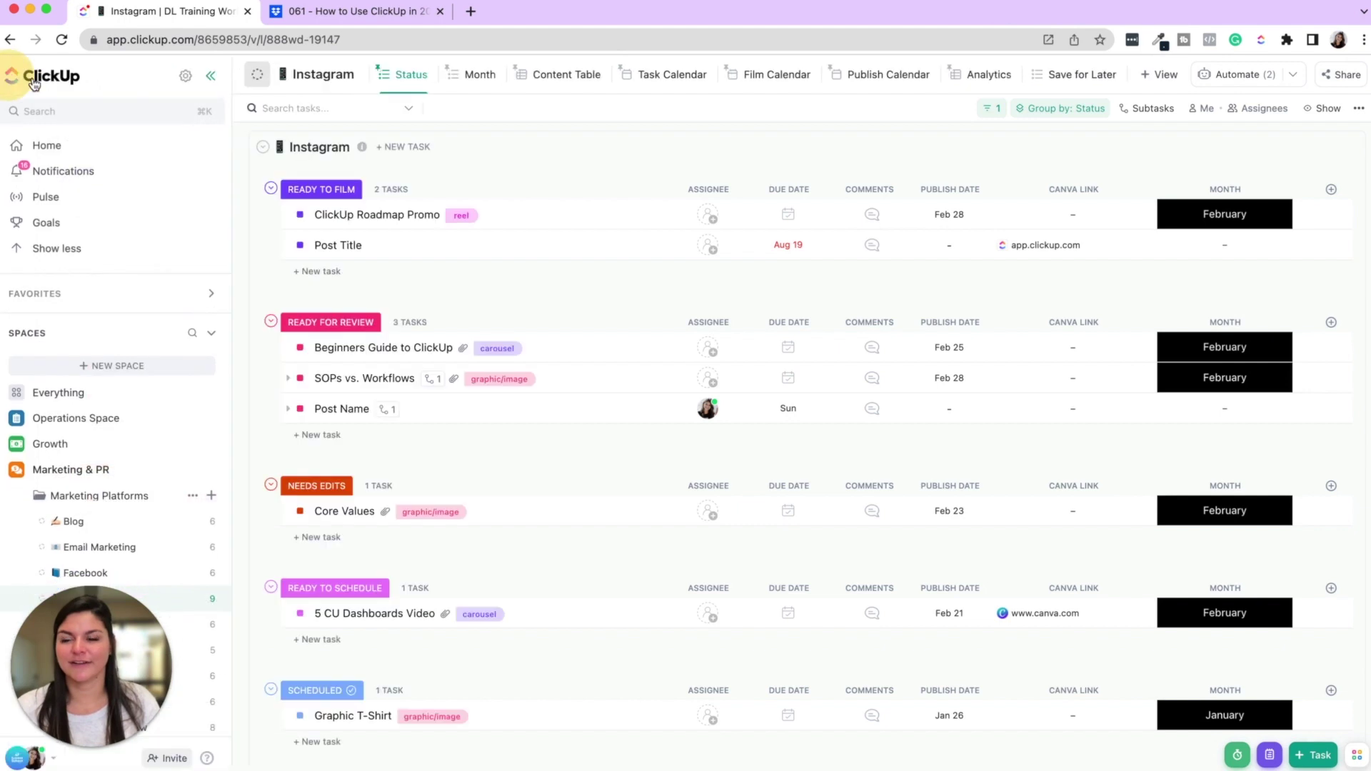
pyautogui.click(148, 294)
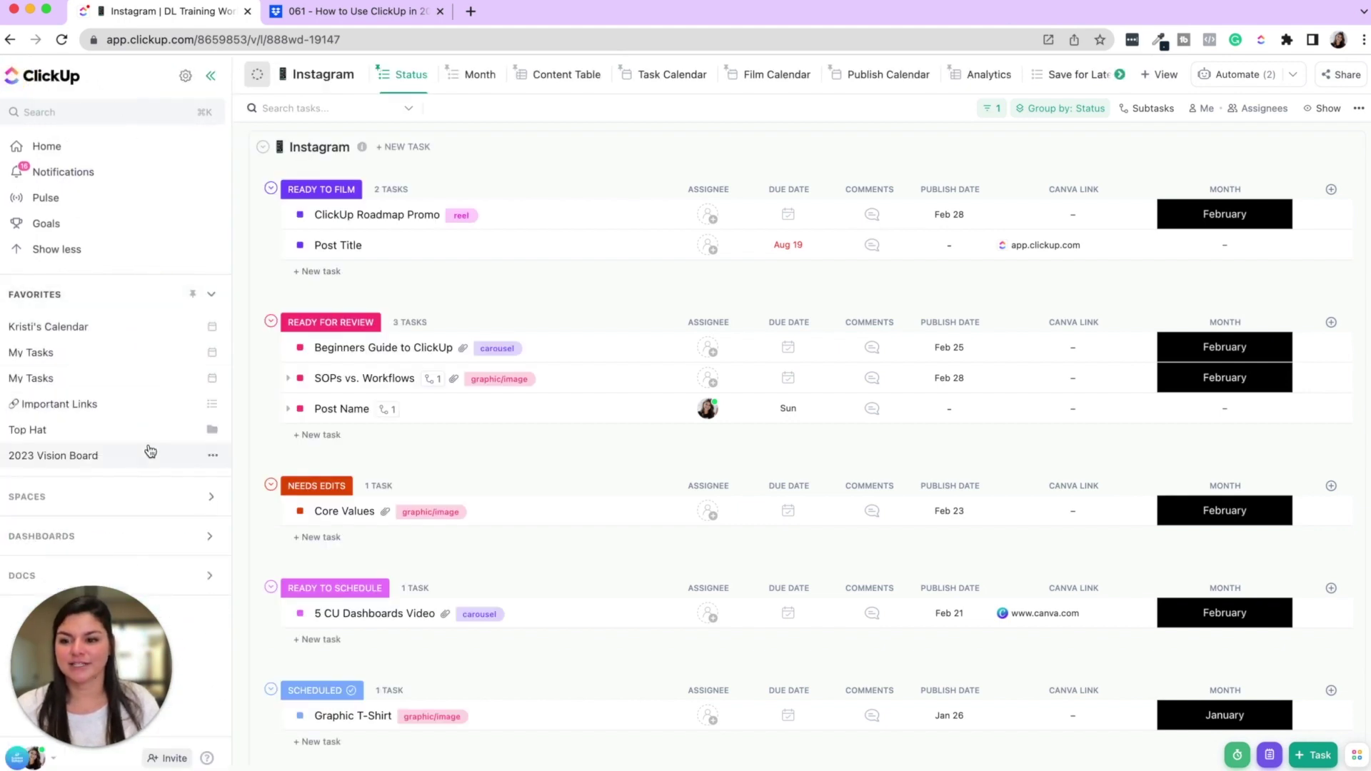
pyautogui.click(193, 294)
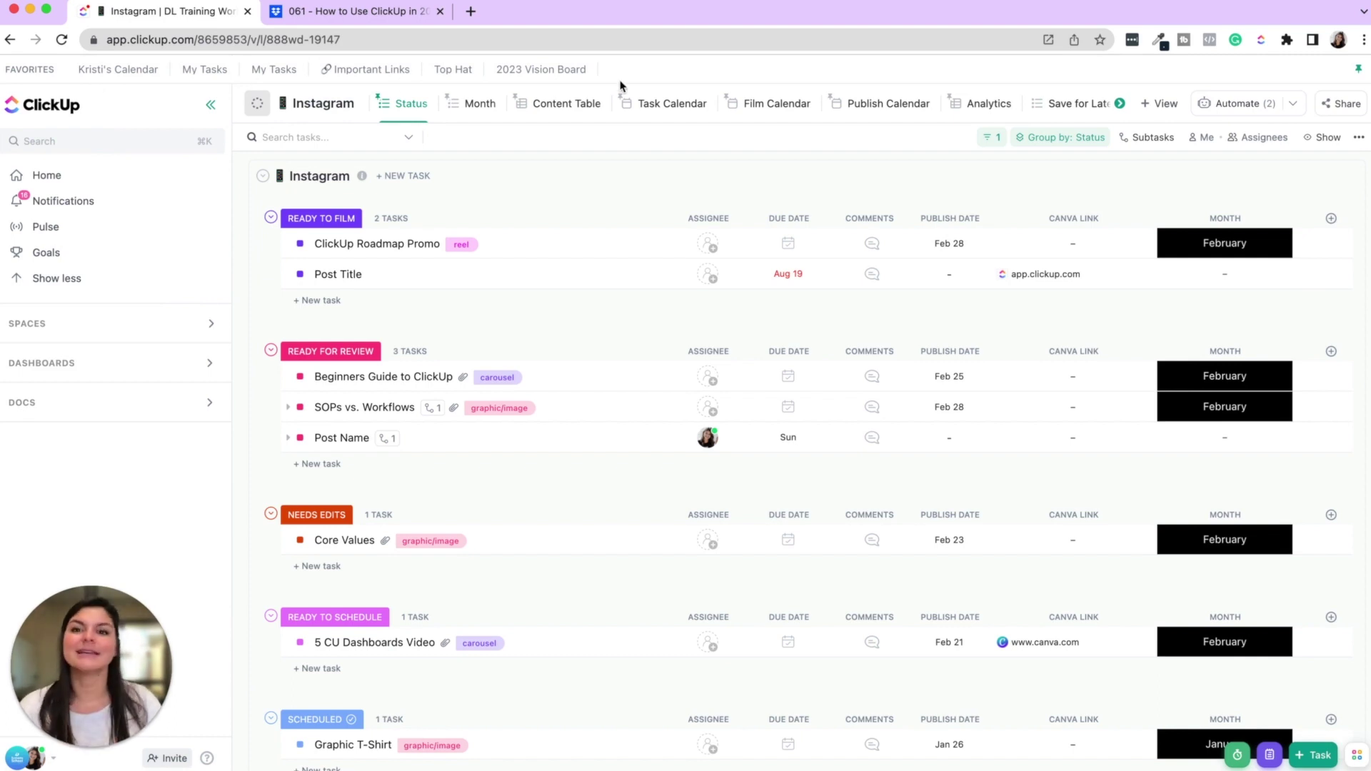
# - Use the favorites bar to visit the 2023 Vision Board, Important Links and Everything calendar
pyautogui.click(537, 75)
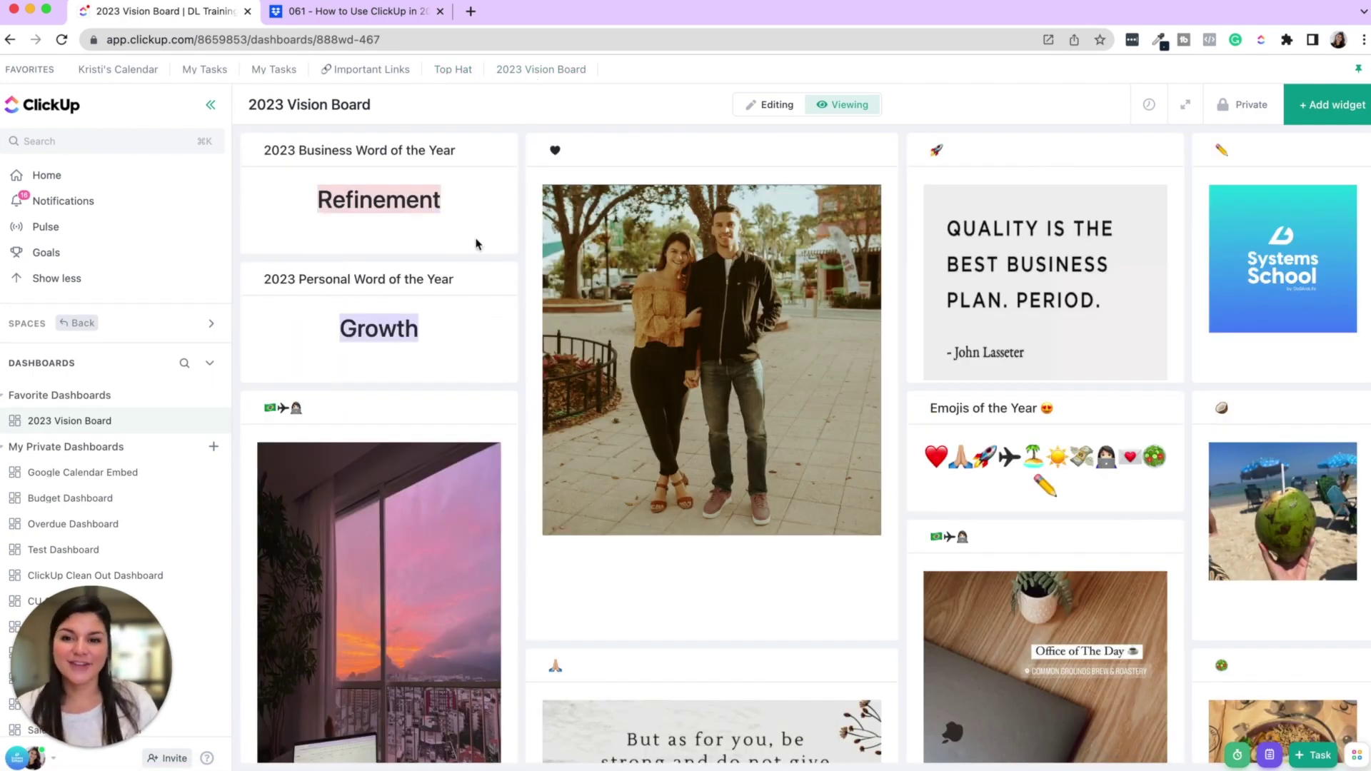
pyautogui.click(139, 74)
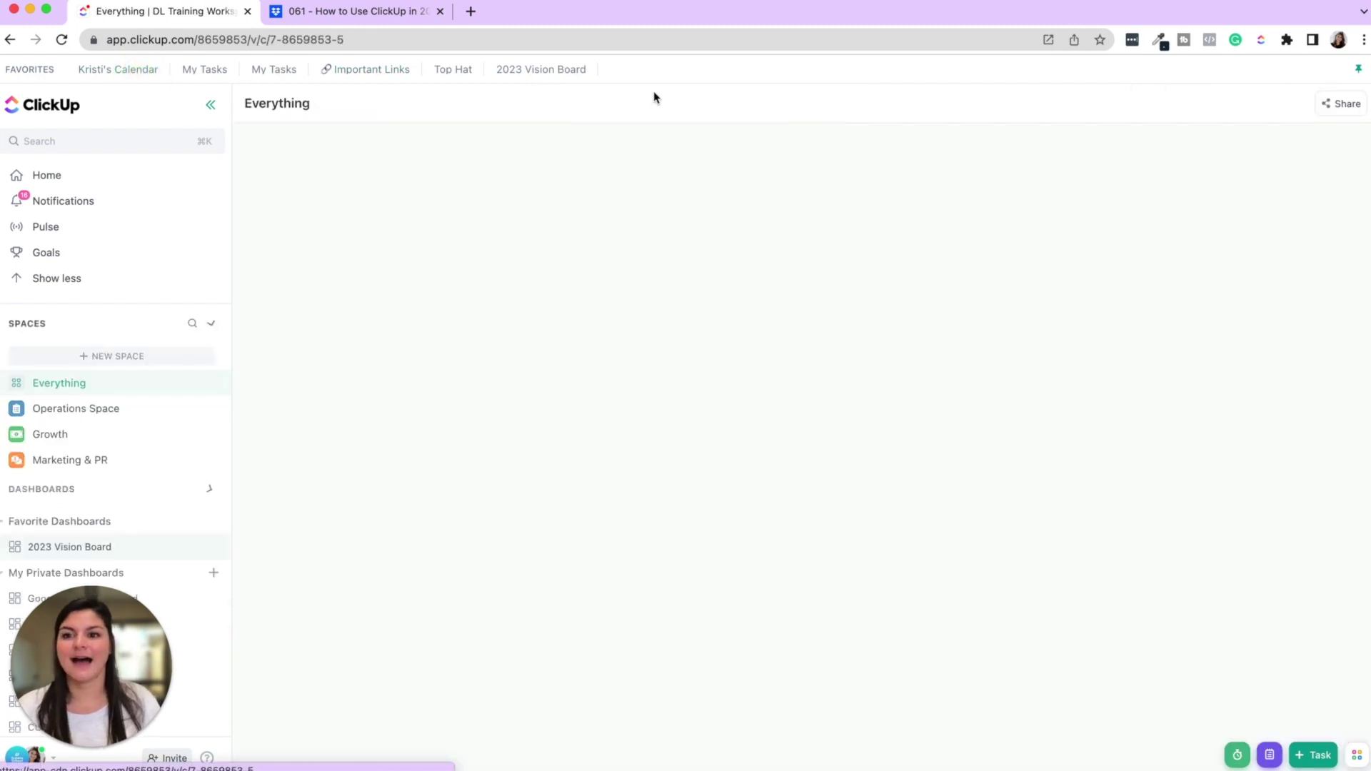
pyautogui.click(374, 73)
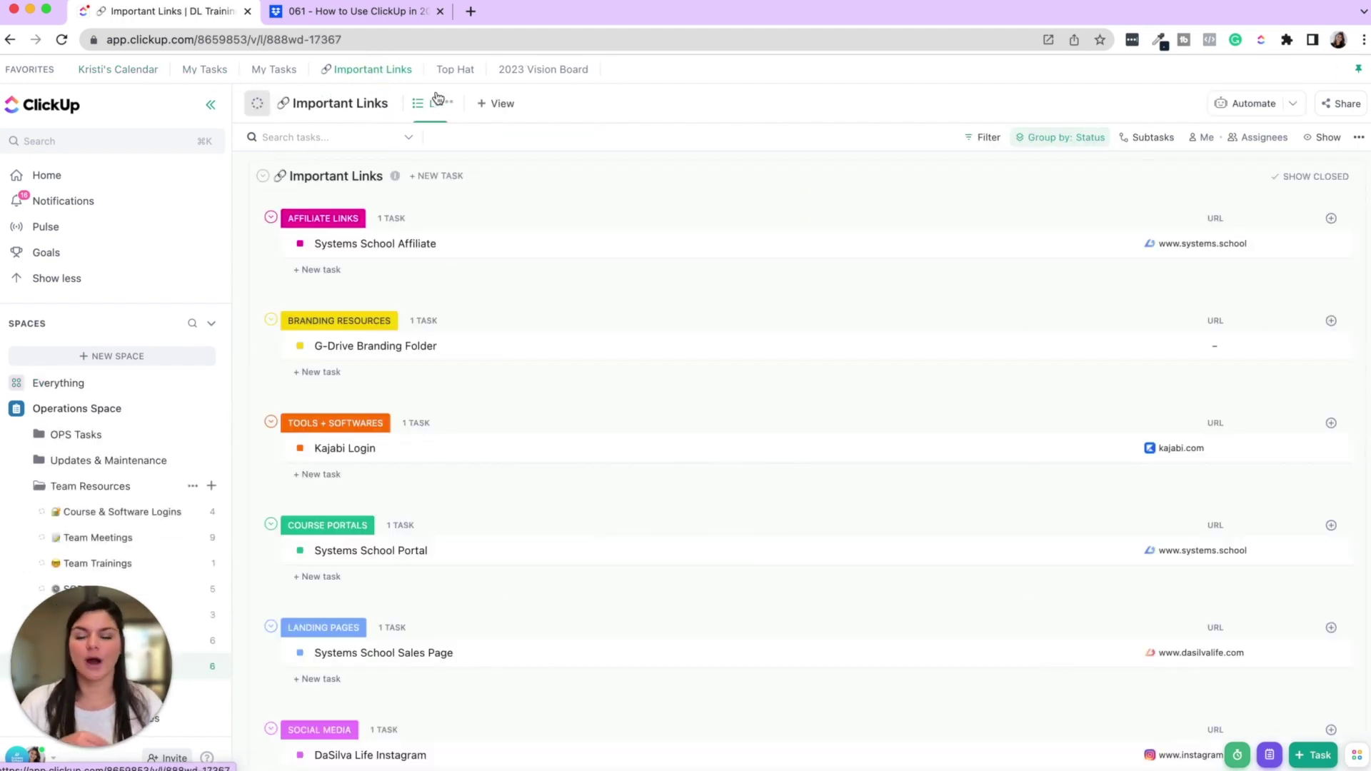
pyautogui.click(122, 71)
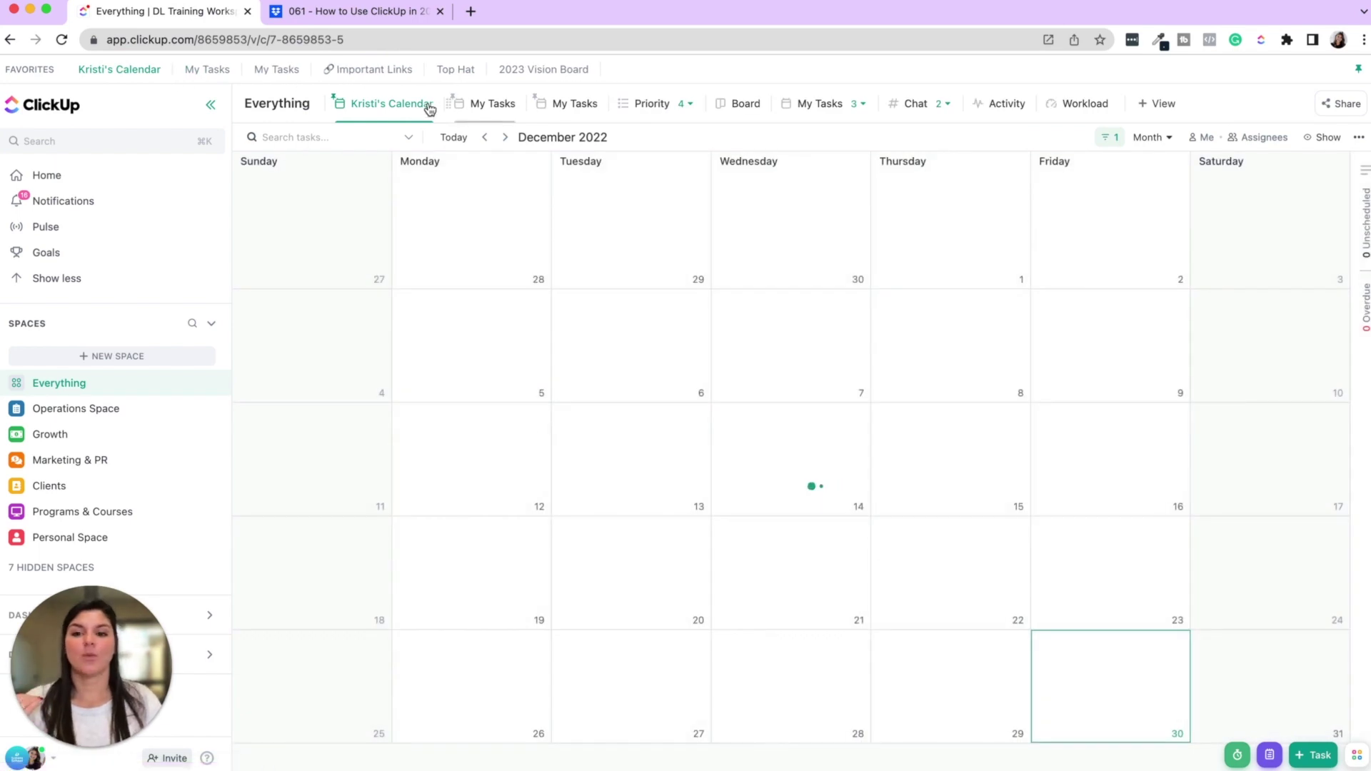
pyautogui.click(432, 105)
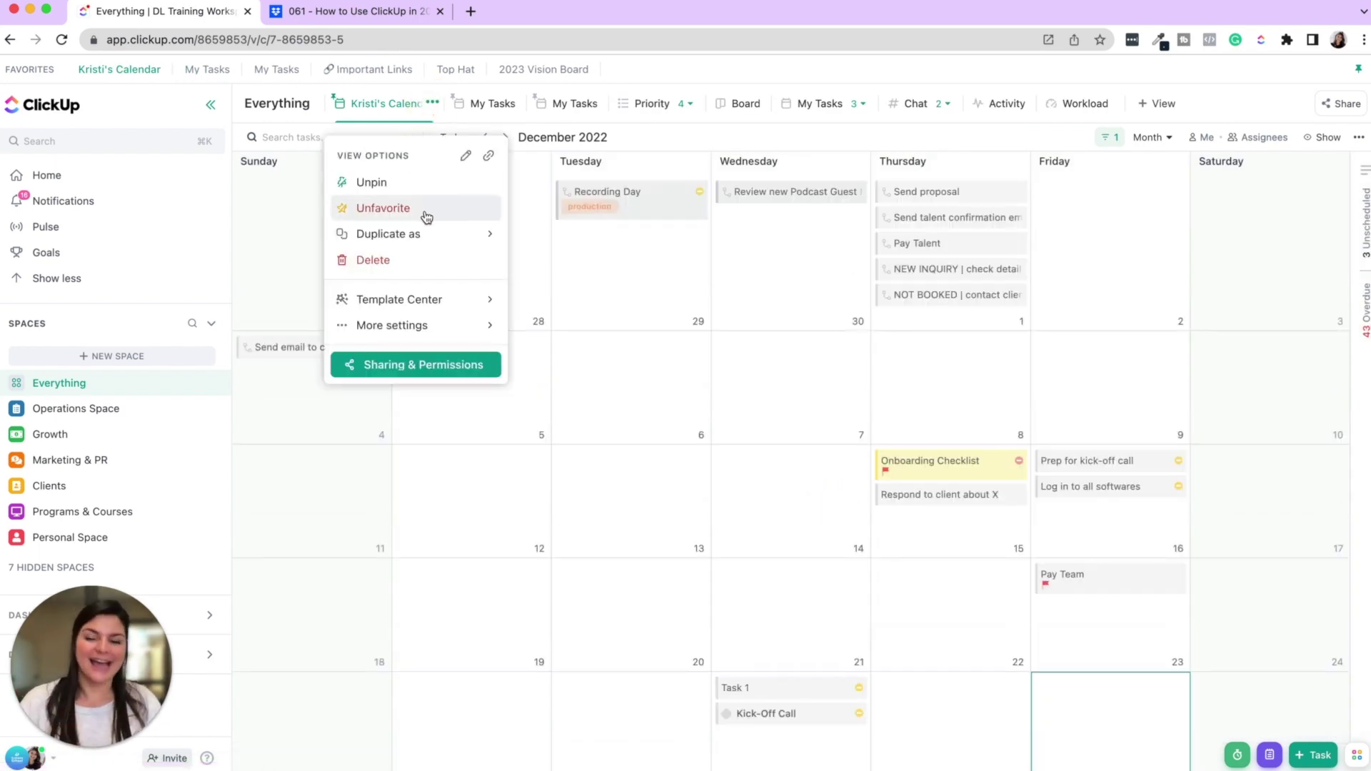
pyautogui.click(664, 68)
# - Add the Recording Day task to favorites and check its new favorites-bar entry
pyautogui.click(647, 207)
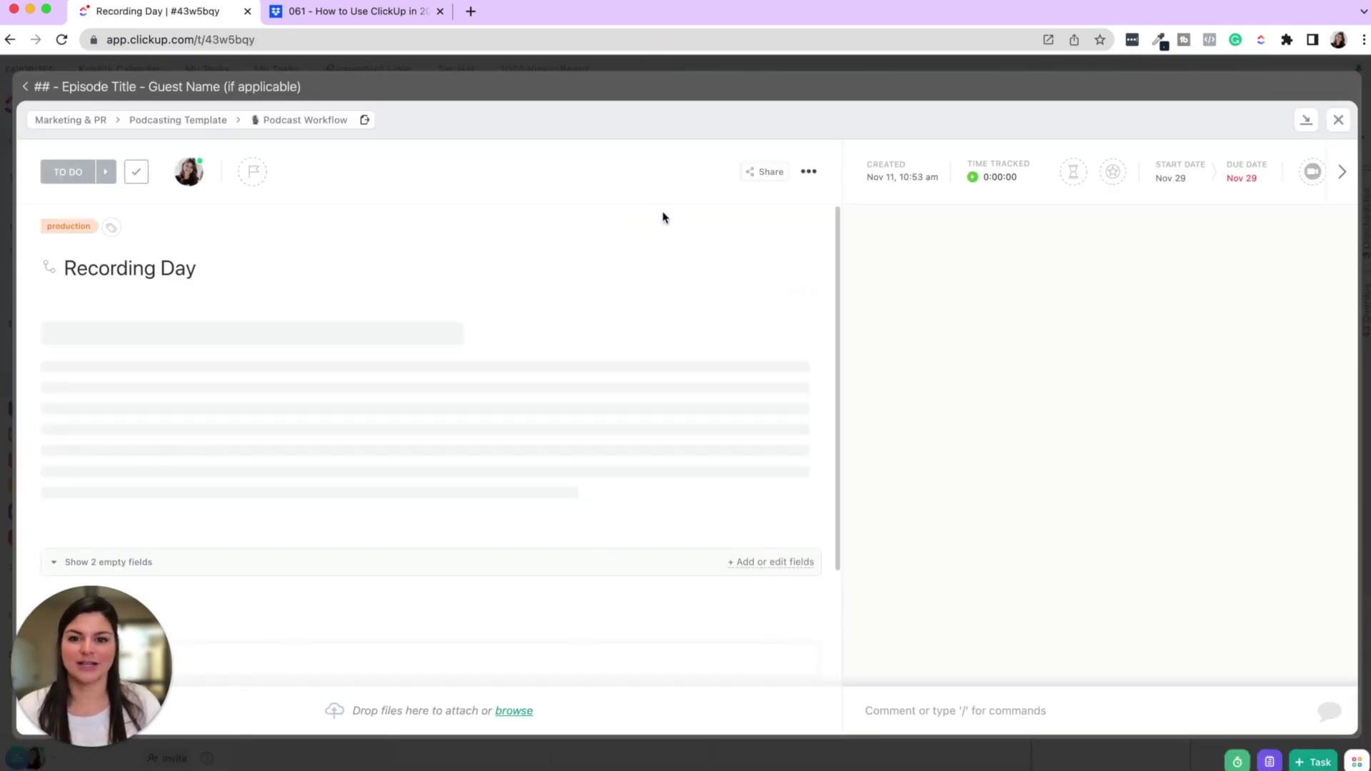
pyautogui.click(810, 173)
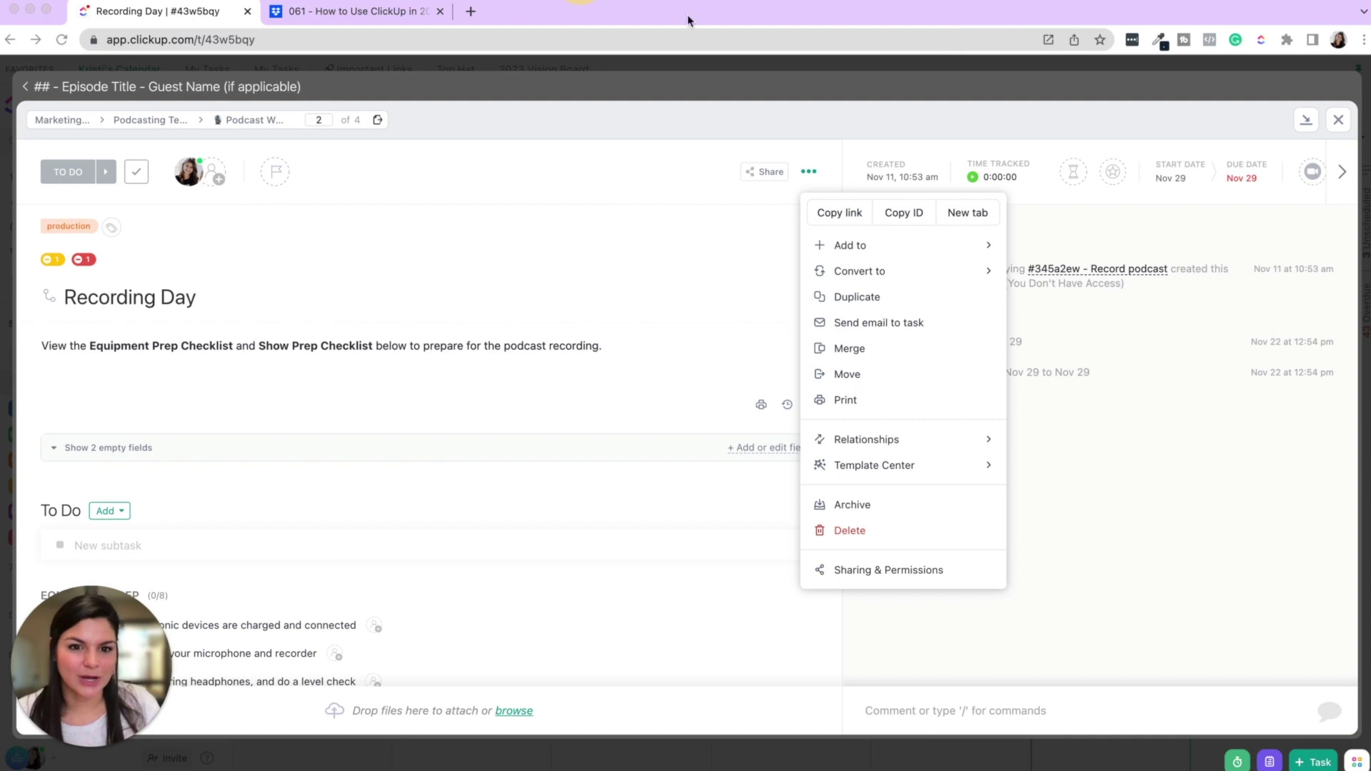
pyautogui.moveTo(914, 244)
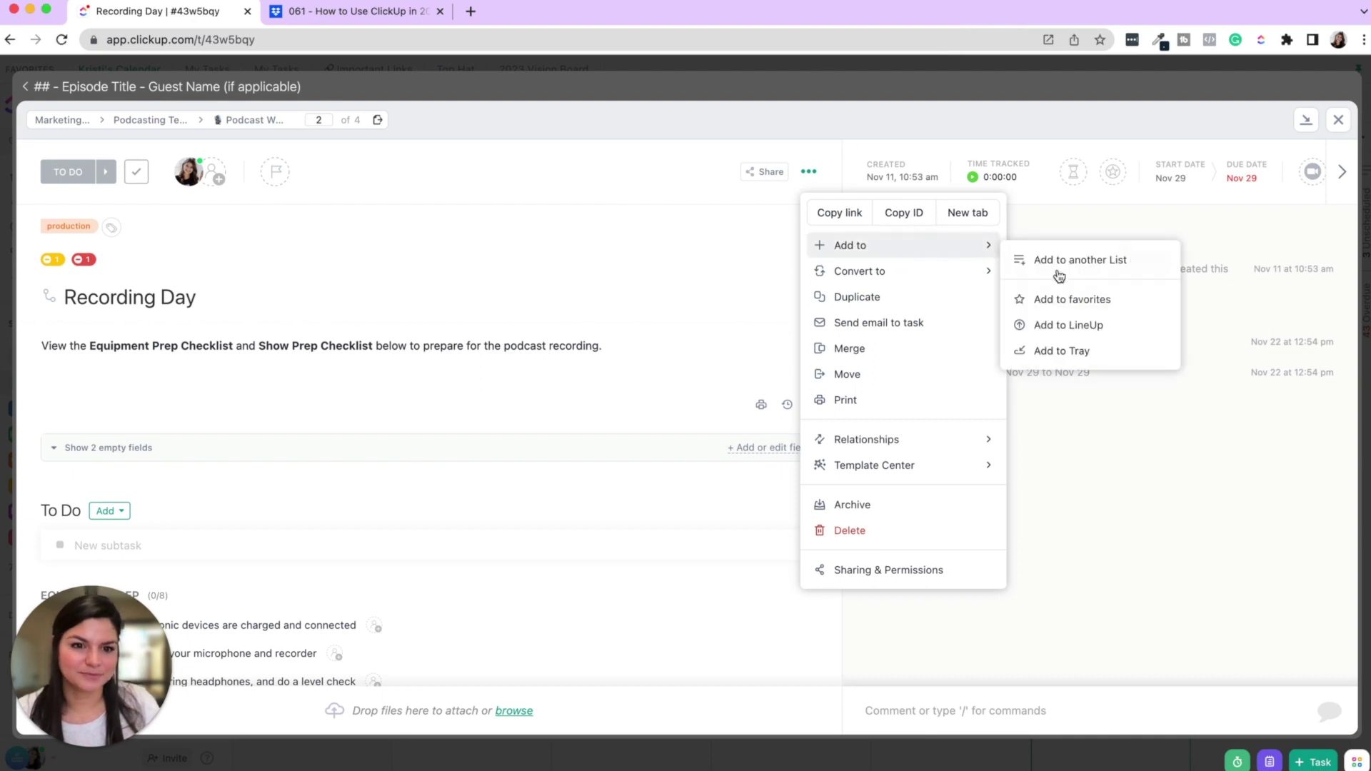
pyautogui.click(1082, 300)
pyautogui.click(1334, 121)
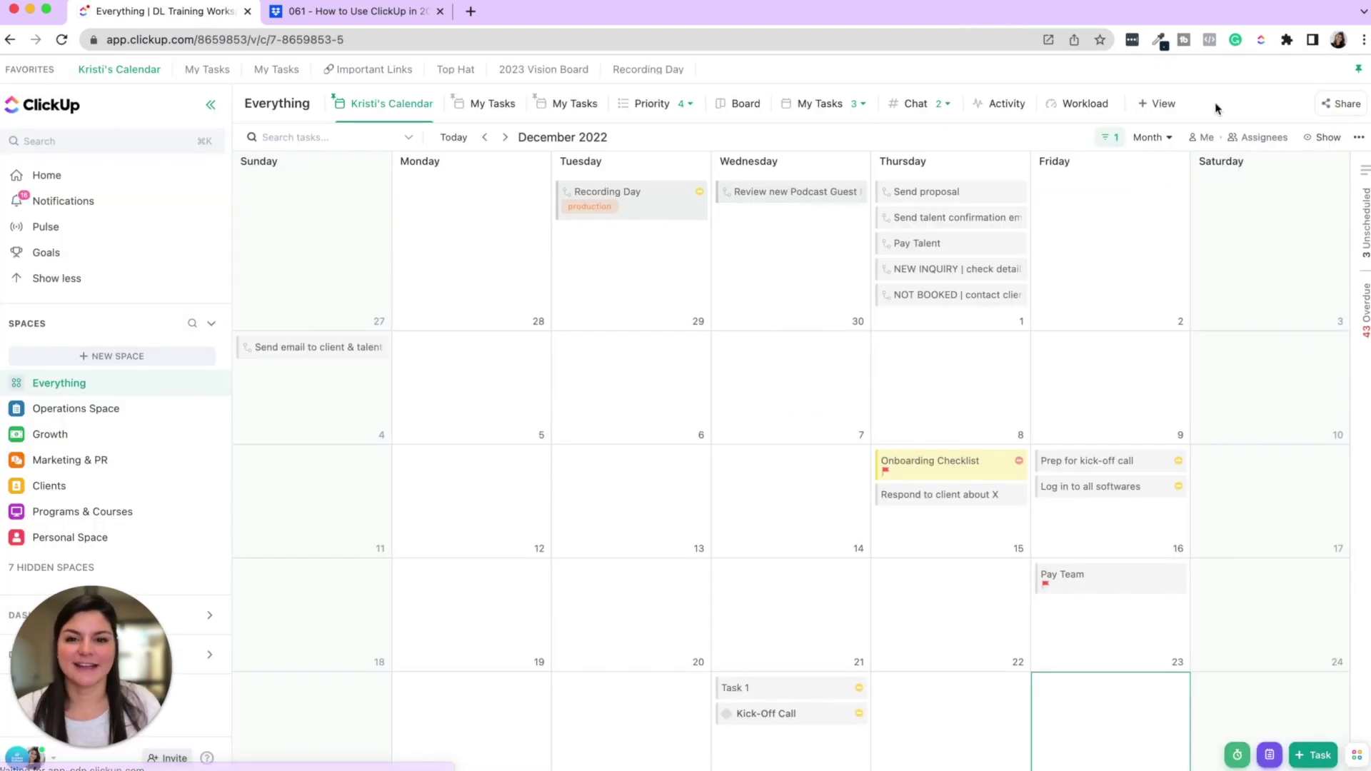
pyautogui.rightClick(652, 69)
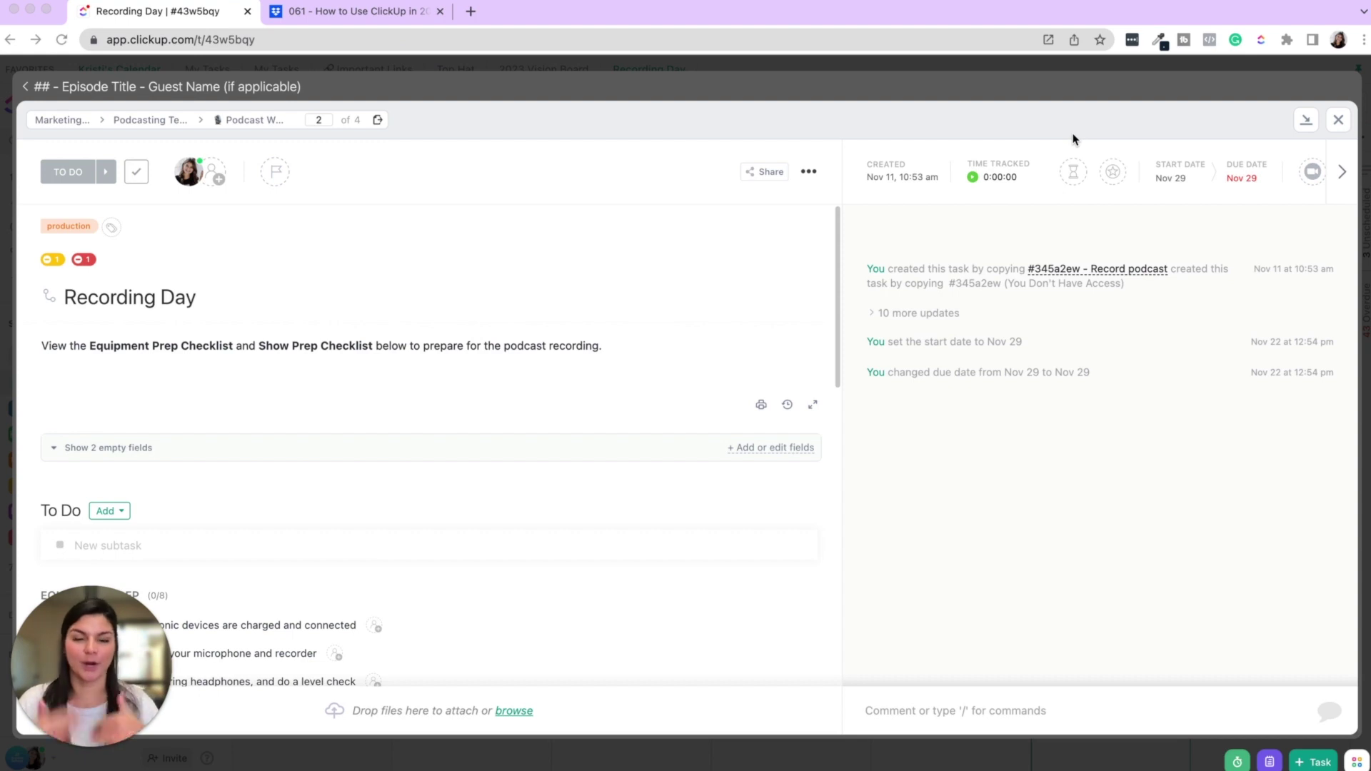
# - Minimize Recording Day to the task tray, reopen it, then close it and remove it from the tray
pyautogui.click(1306, 120)
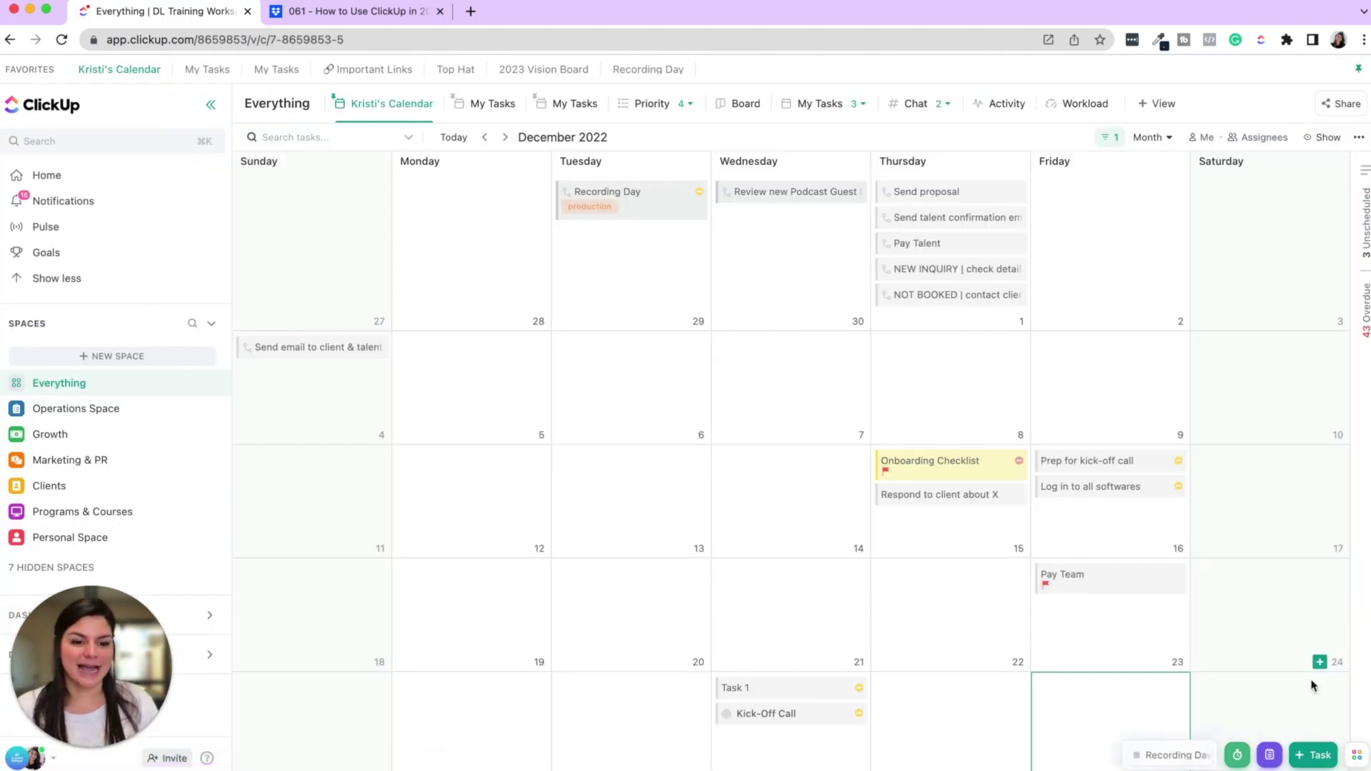
pyautogui.click(1154, 763)
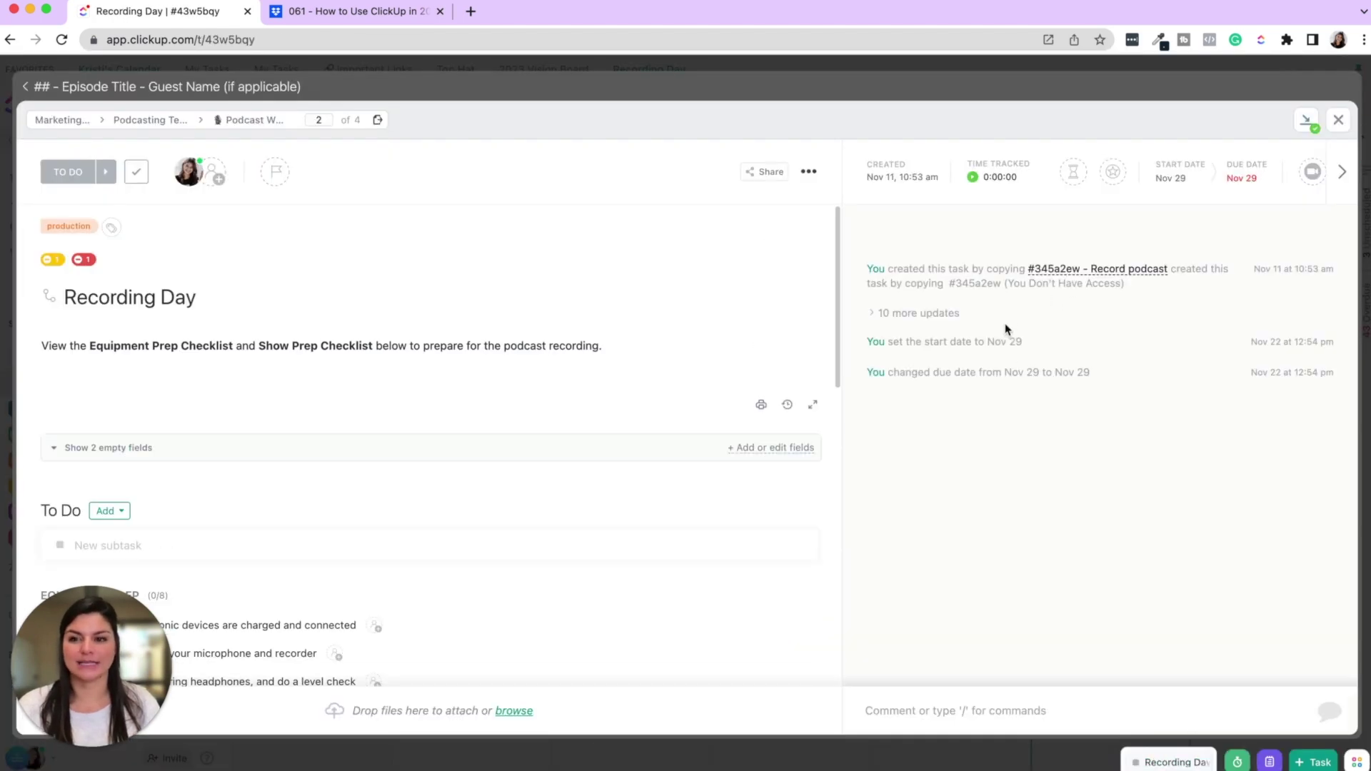
pyautogui.click(1338, 120)
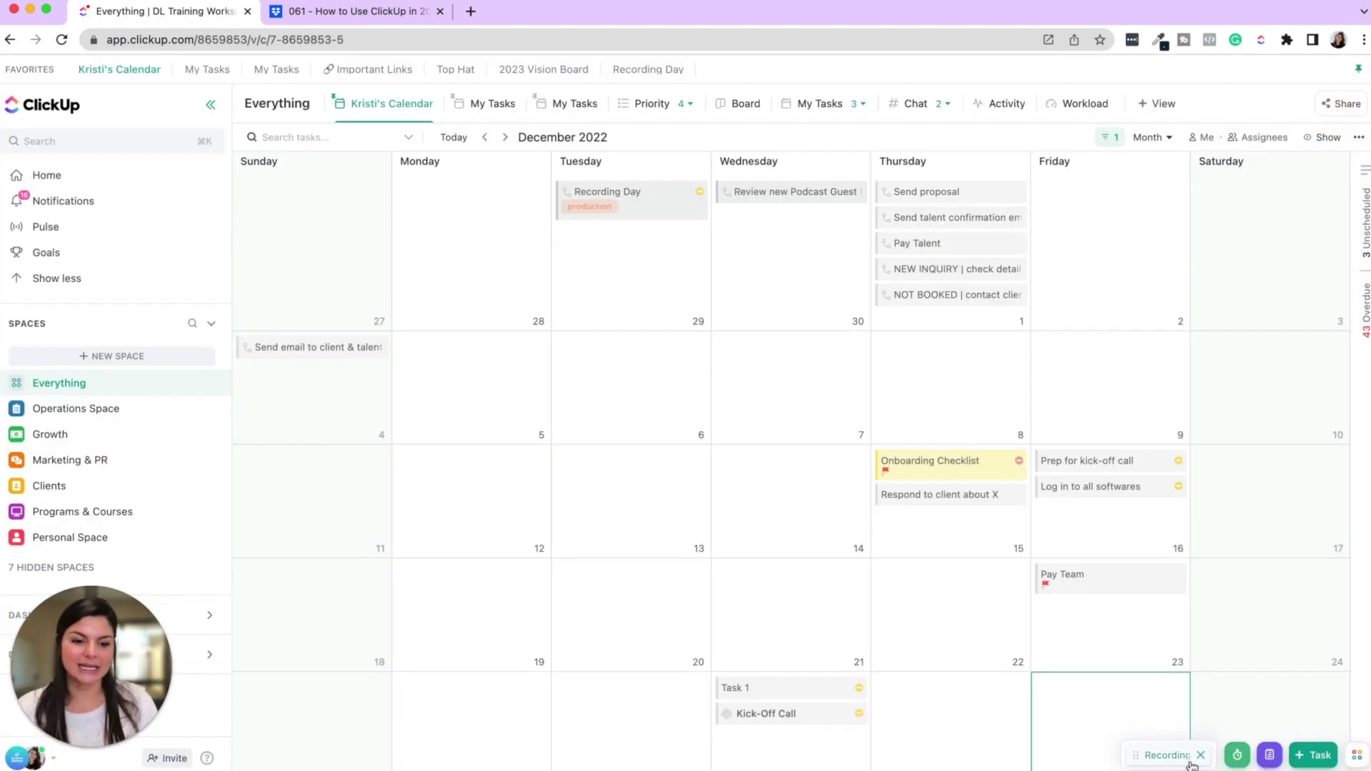
pyautogui.click(1200, 754)
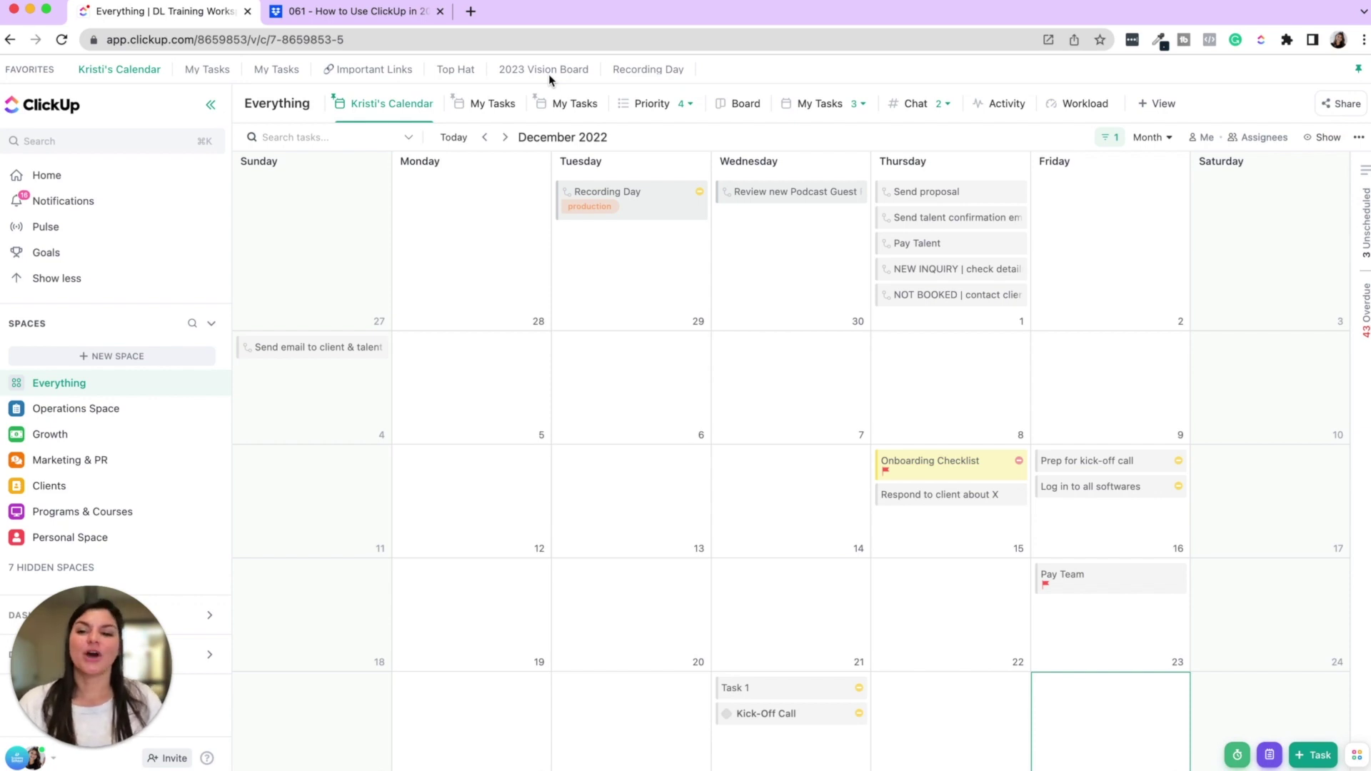
pyautogui.moveTo(104, 656); pyautogui.dragTo(89, 561)
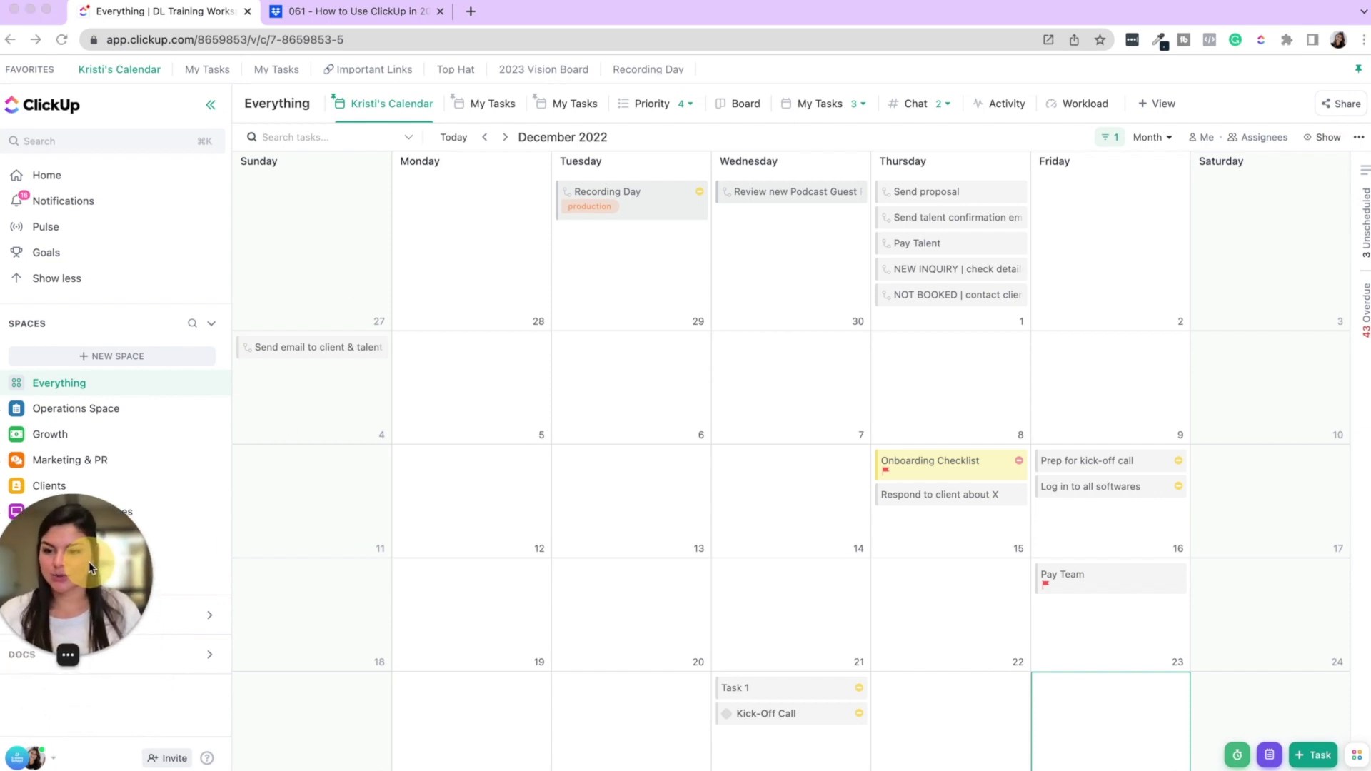
pyautogui.click(19, 759)
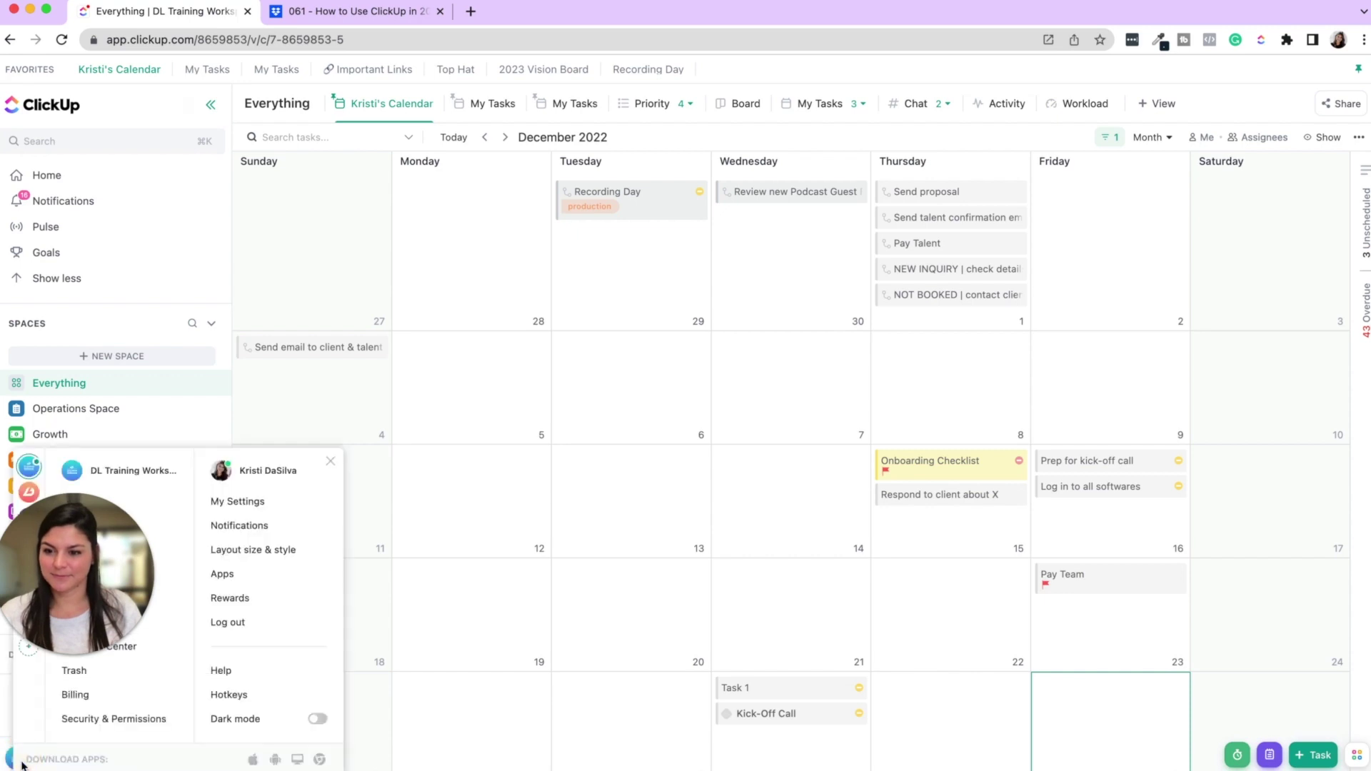
pyautogui.click(242, 696)
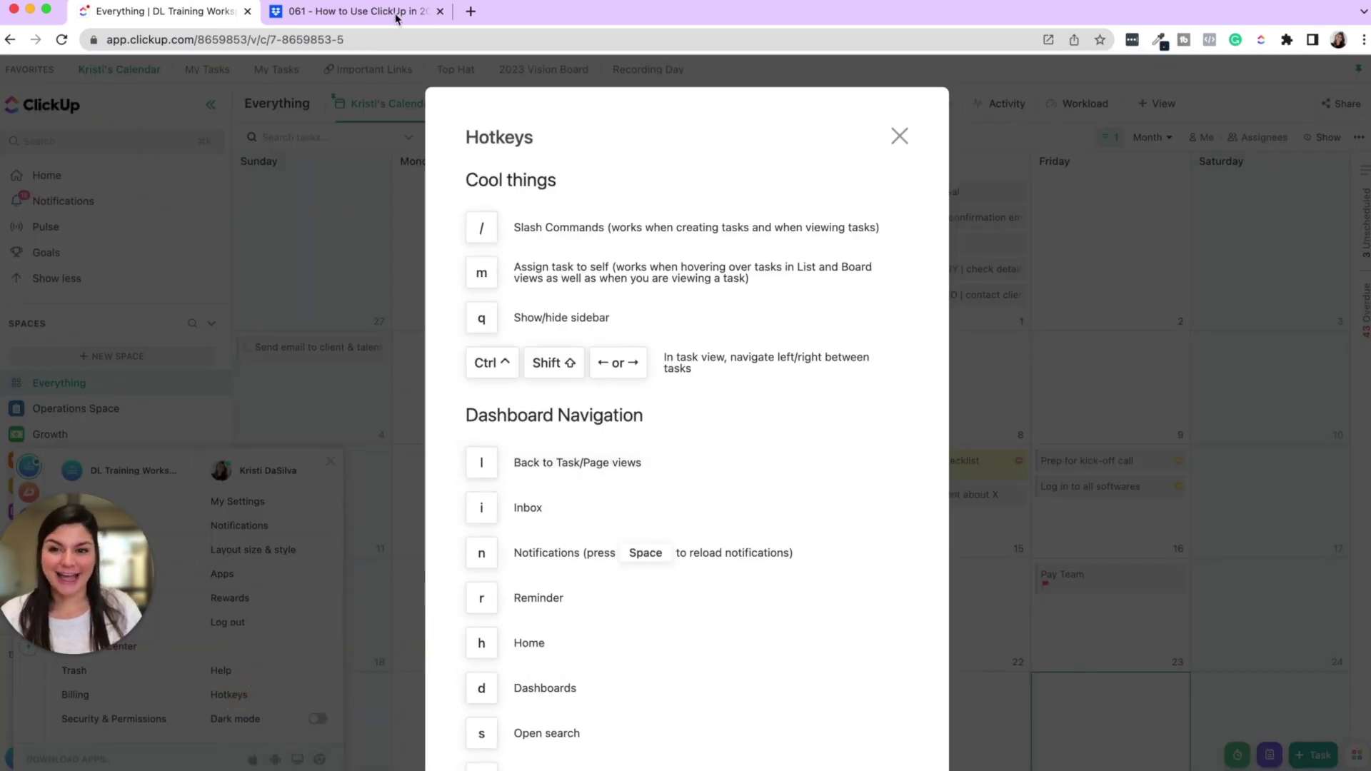
pyautogui.scroll(-5, 621, 296)
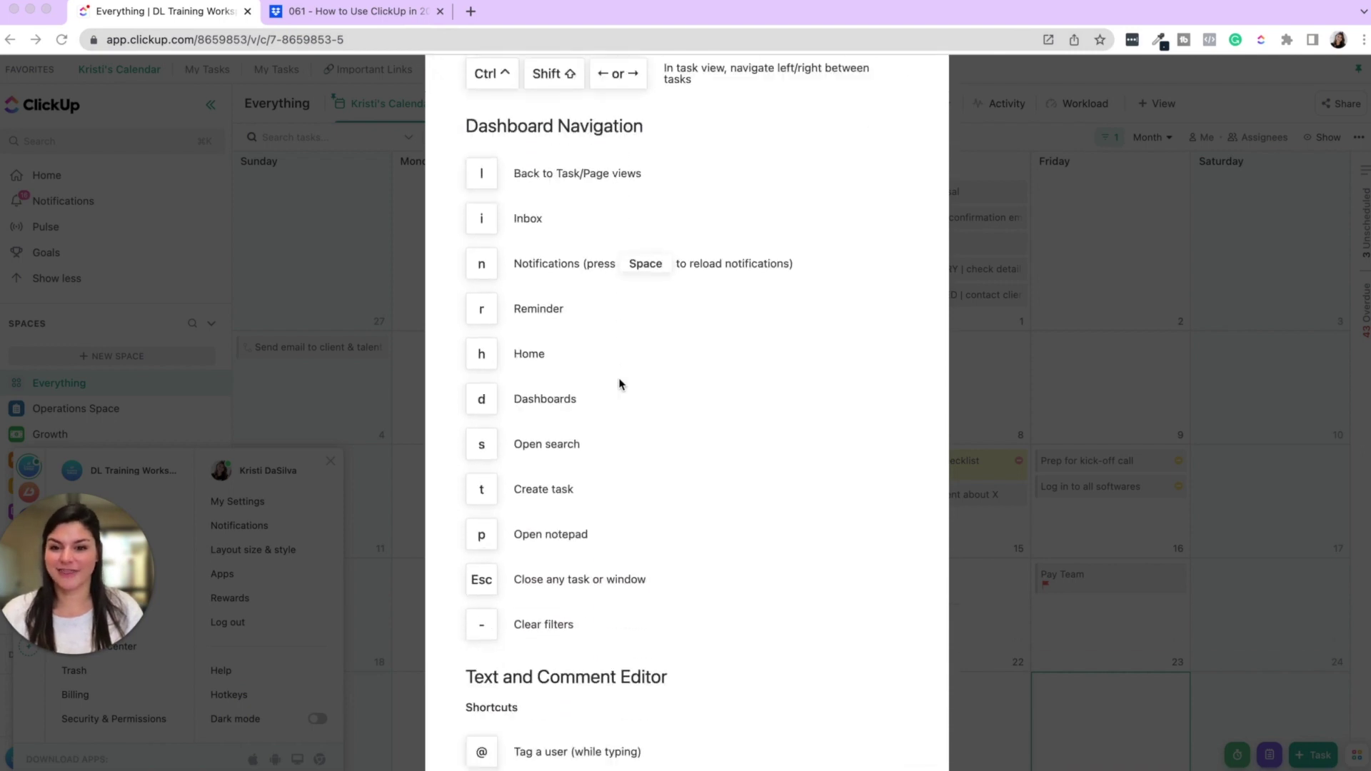
pyautogui.scroll(-4, 618, 383)
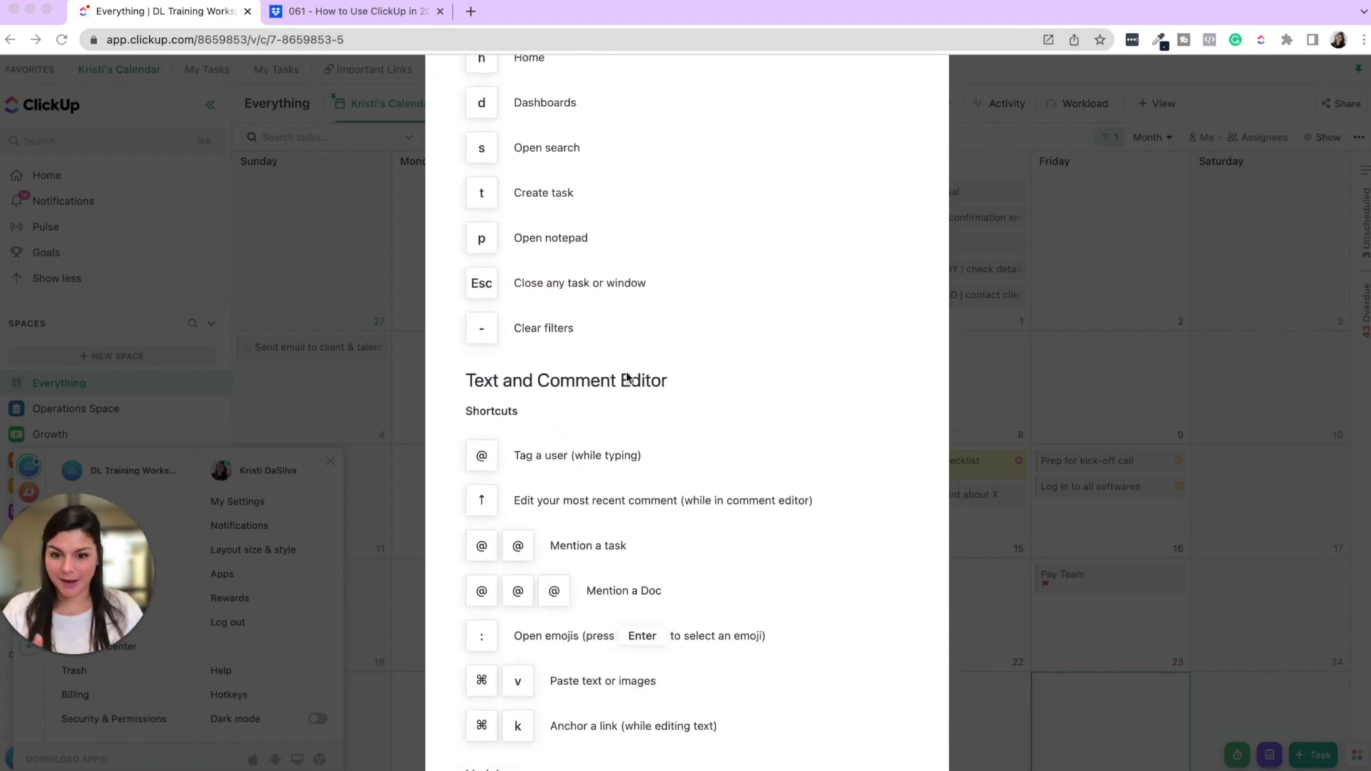
pyautogui.scroll(-4, 626, 377)
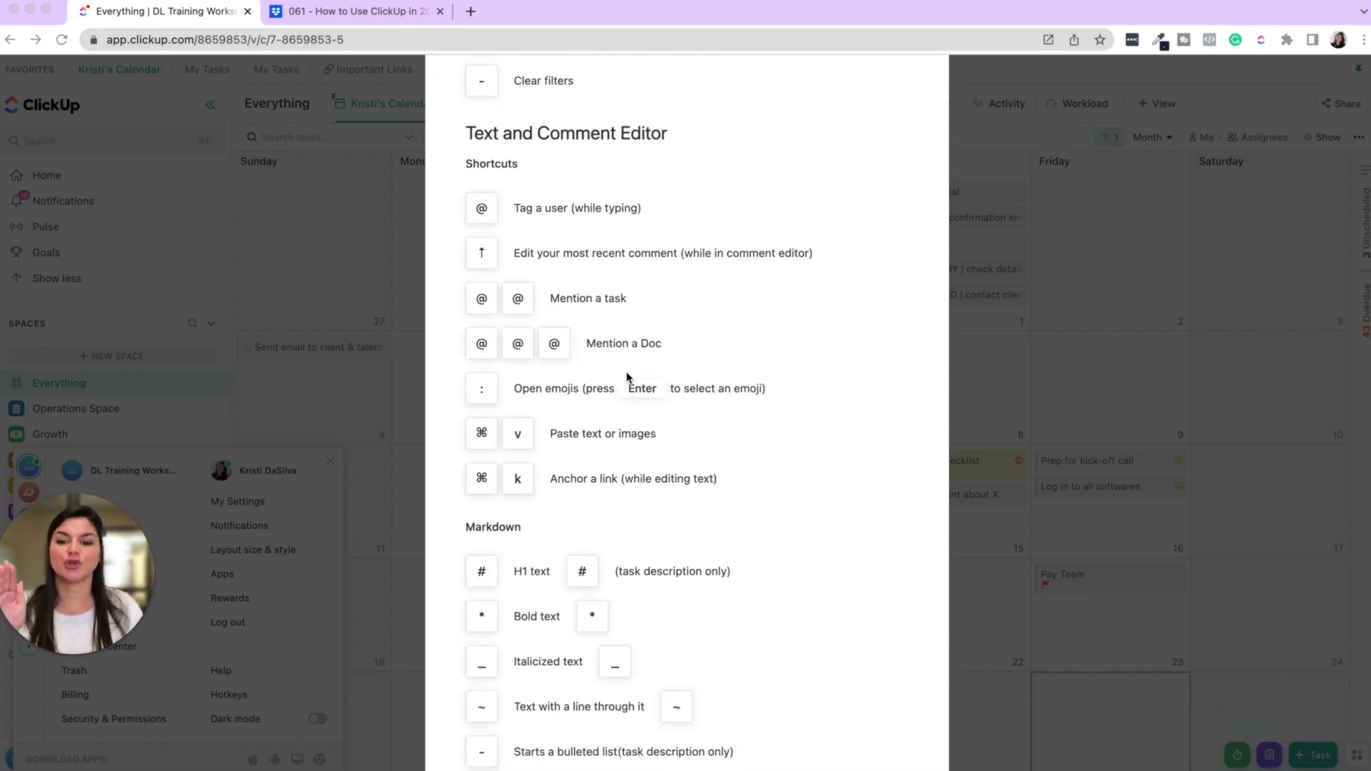
pyautogui.scroll(-5, 627, 378)
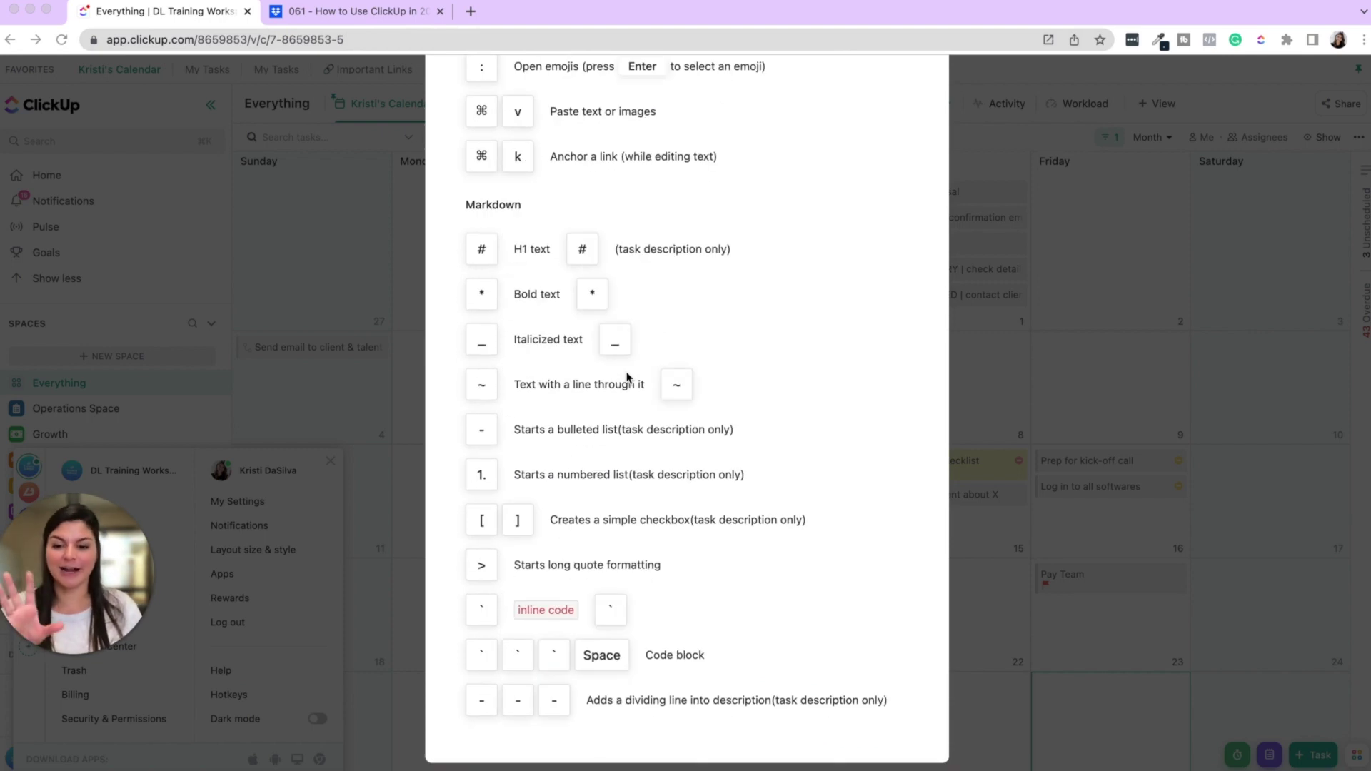
pyautogui.scroll(13, 627, 377)
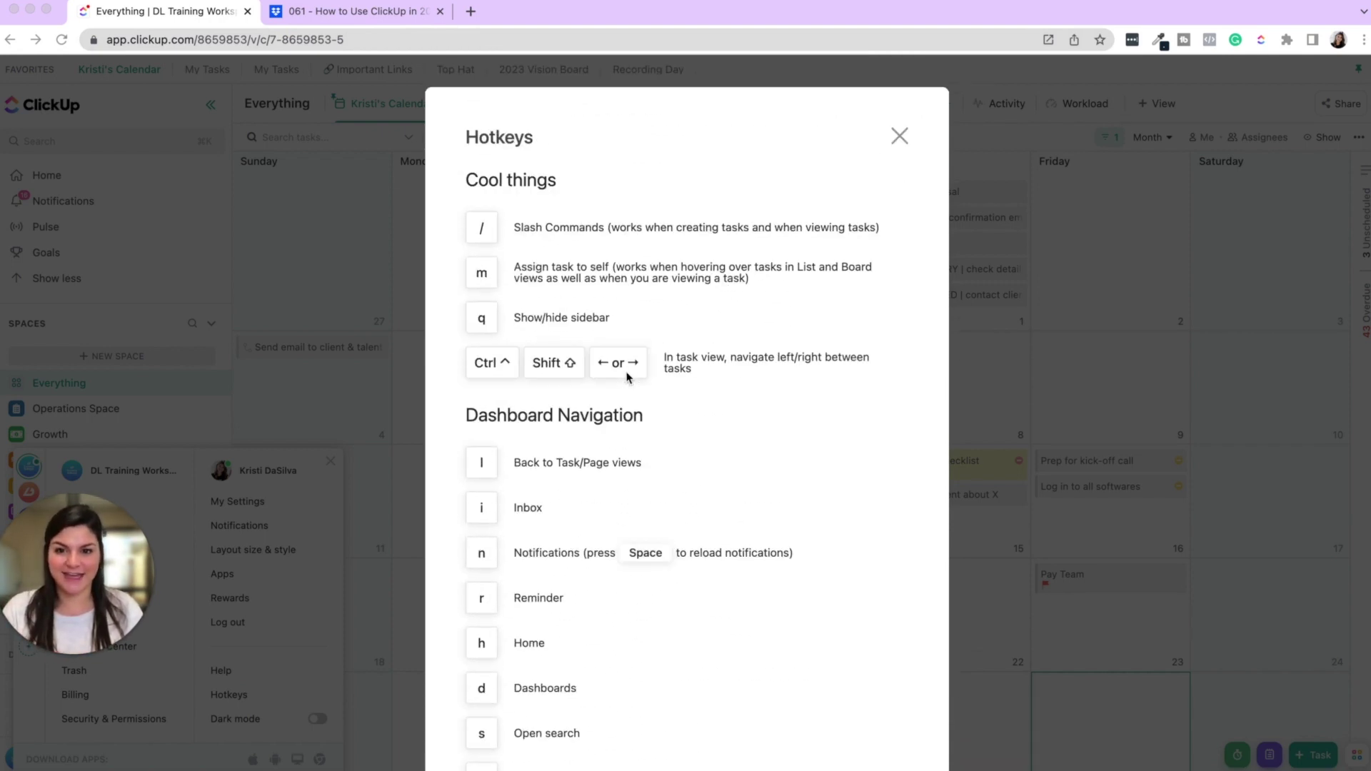
pyautogui.click(901, 136)
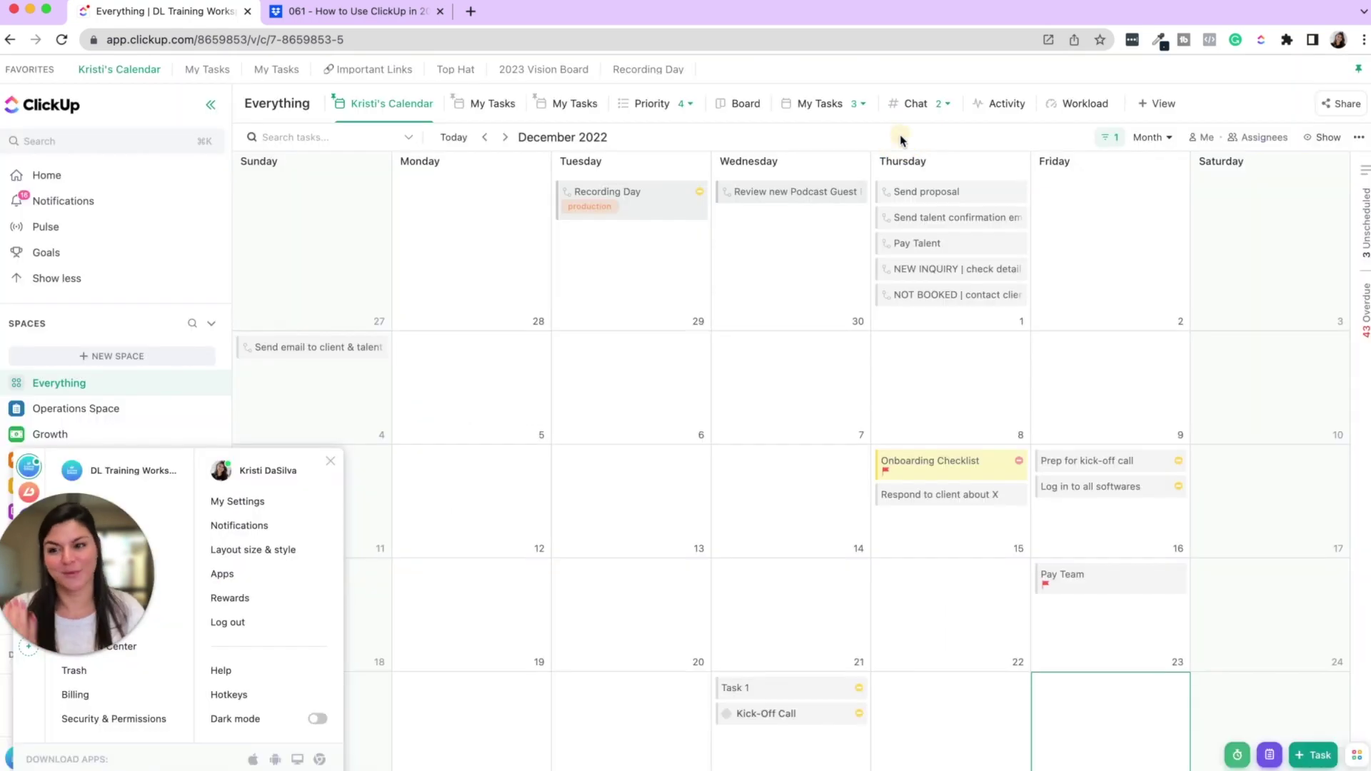
pyautogui.click(710, 382)
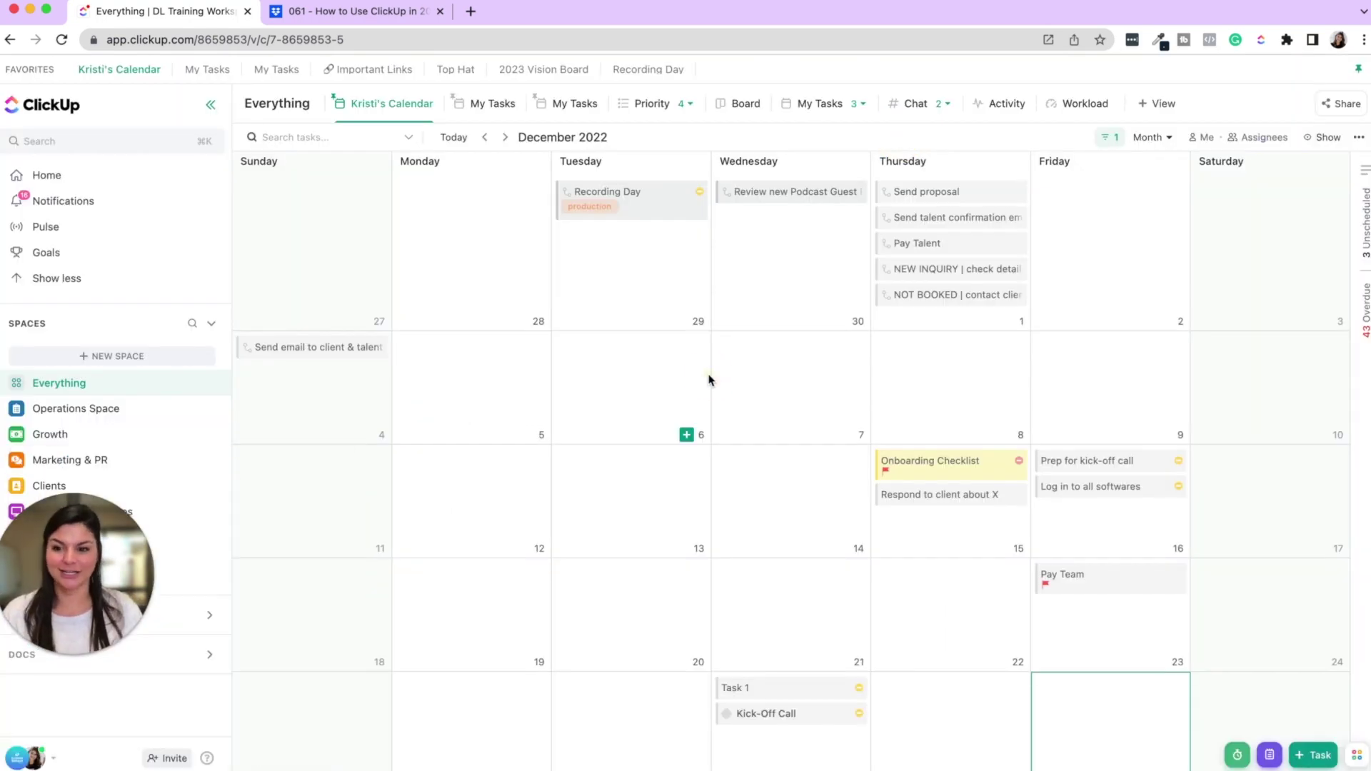
pyautogui.press('super+k')
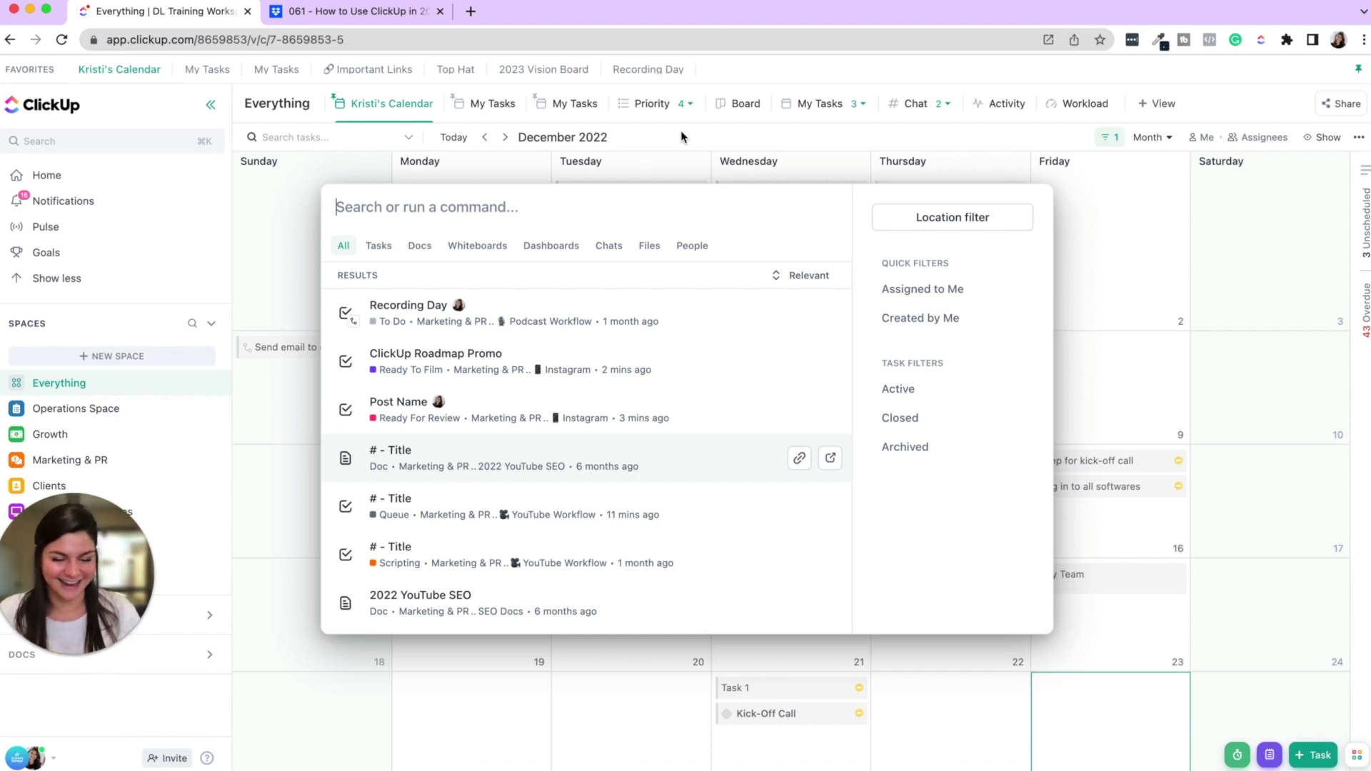
pyautogui.click(740, 135)
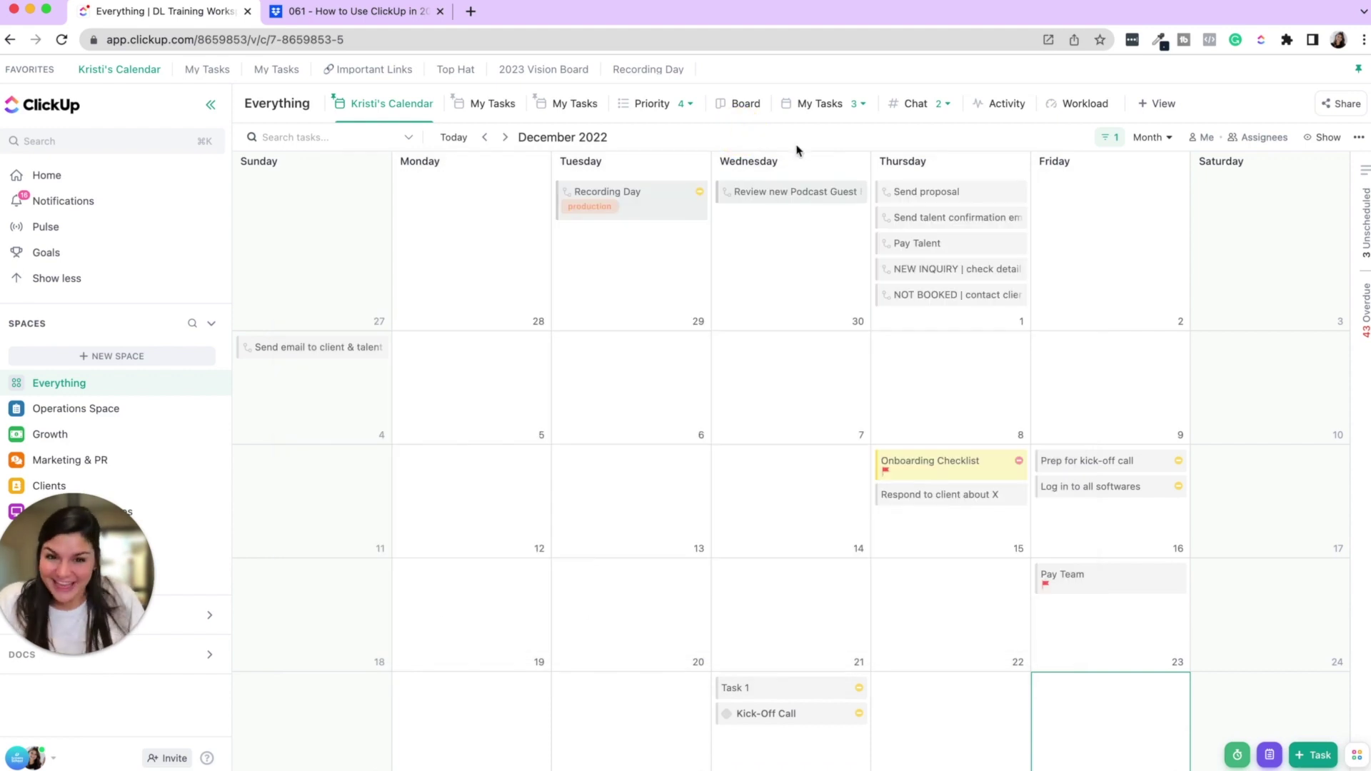